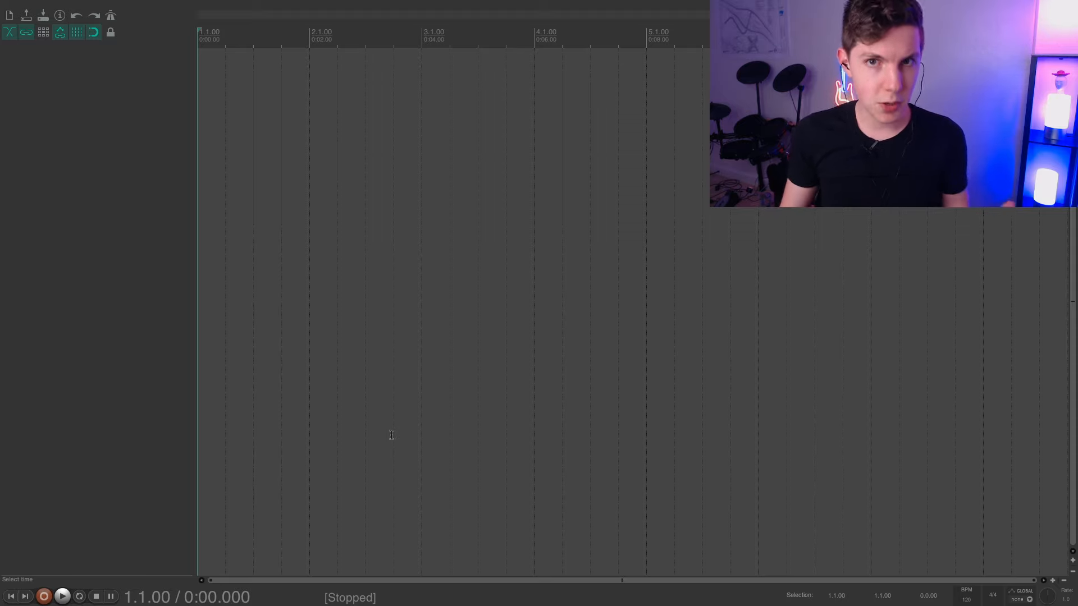
- Insert the VSTi version of the Helm synth as a virtual instrument on a new track
{"action": "right_click", "coordinate": [139, 146]}
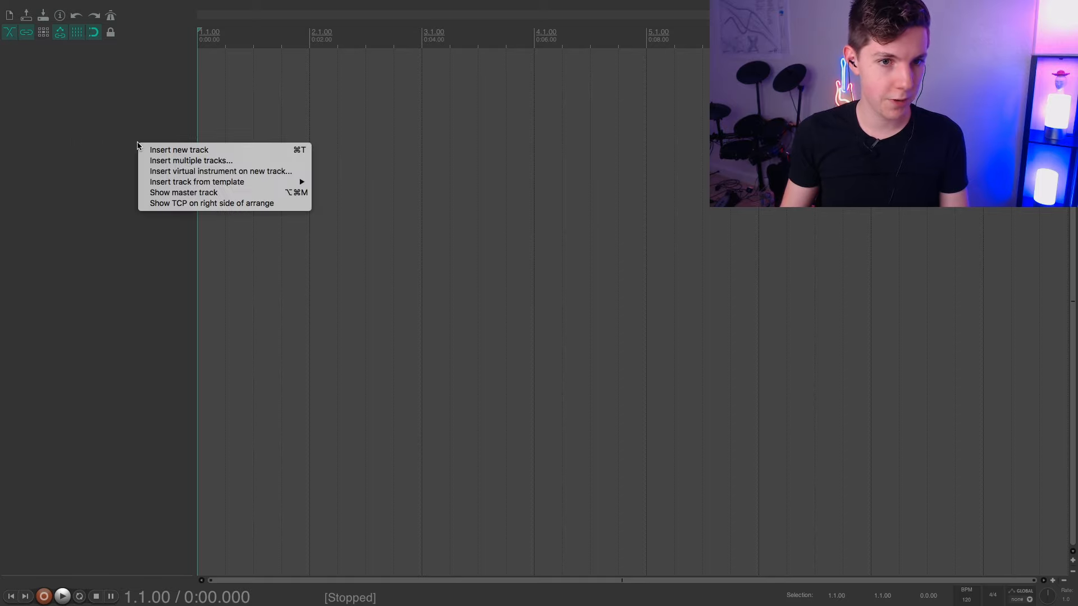
{"action": "left_click", "coordinate": [225, 171]}
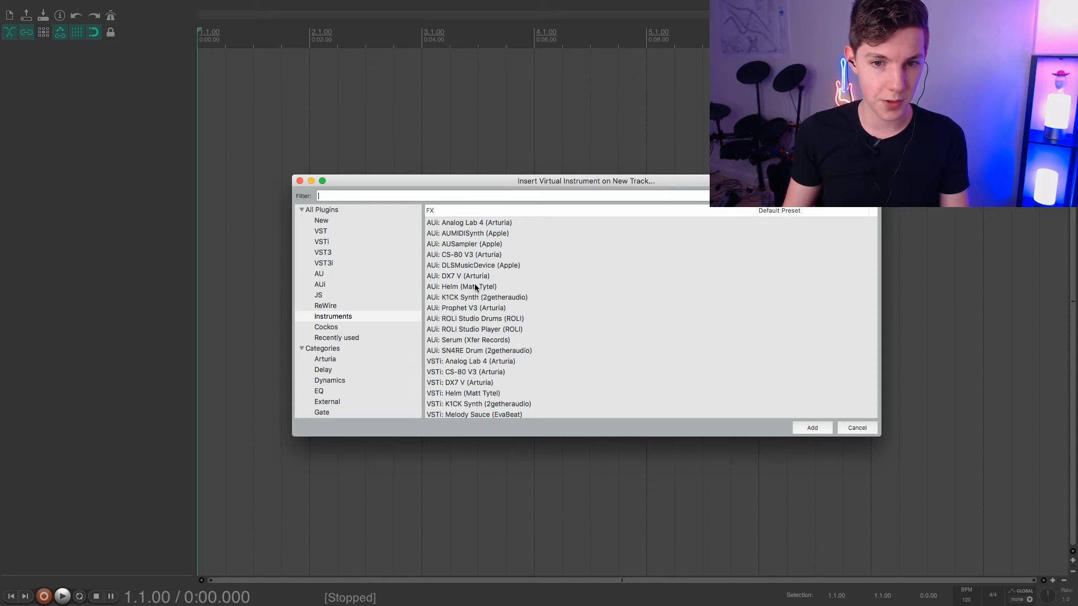
{"action": "scroll", "coordinate": [476, 284], "scroll_direction": "down", "scroll_amount": 5}
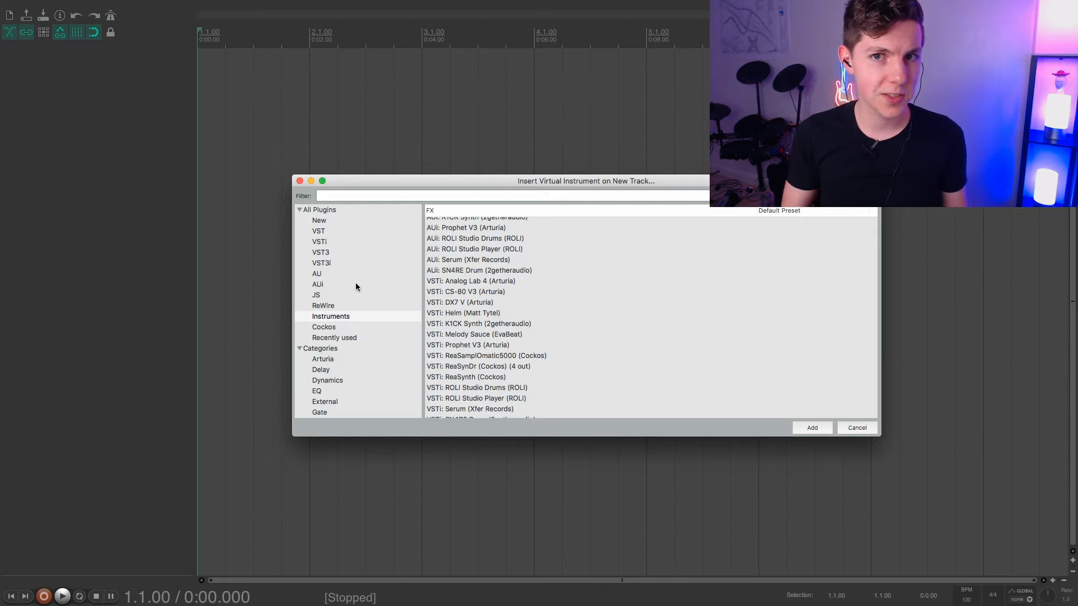
{"action": "scroll", "coordinate": [353, 286], "scroll_direction": "down", "scroll_amount": 2}
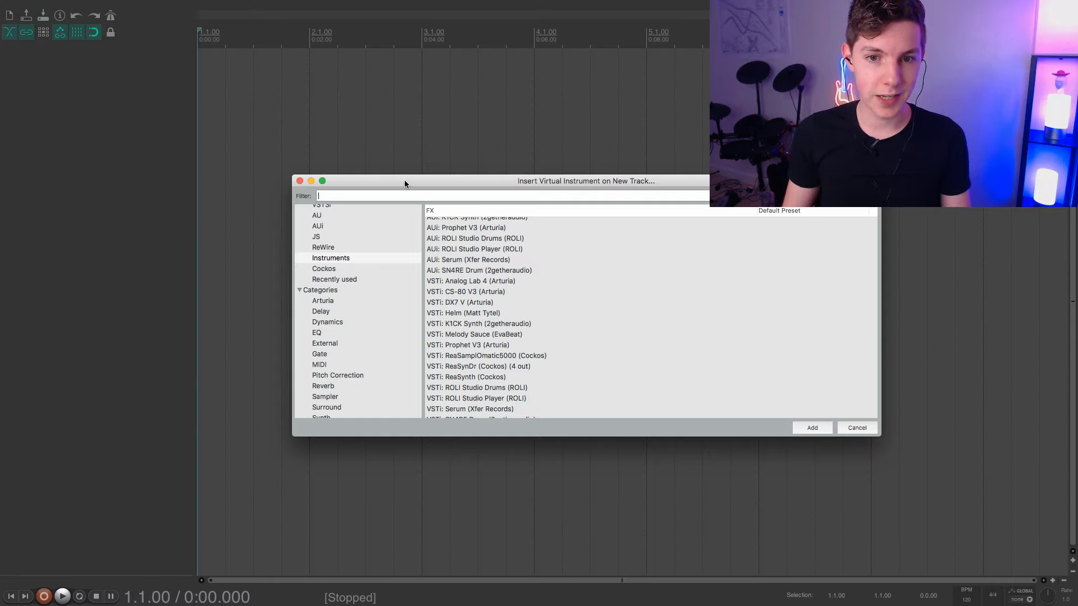
{"action": "left_click_drag", "start_coordinate": [405, 182], "coordinate": [266, 199]}
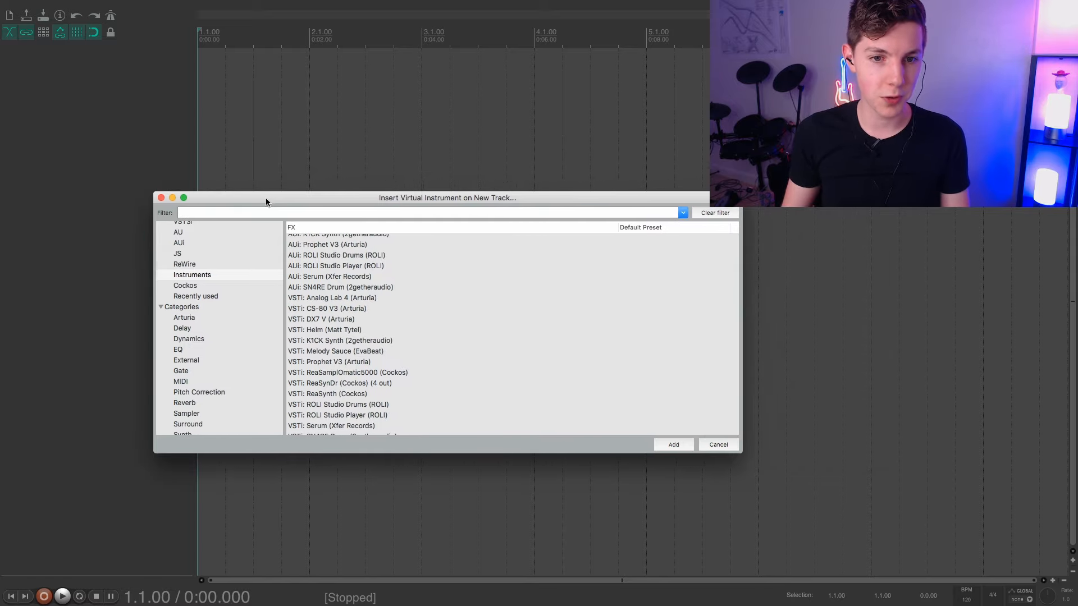
{"action": "scroll", "coordinate": [313, 313], "scroll_direction": "up", "scroll_amount": 5}
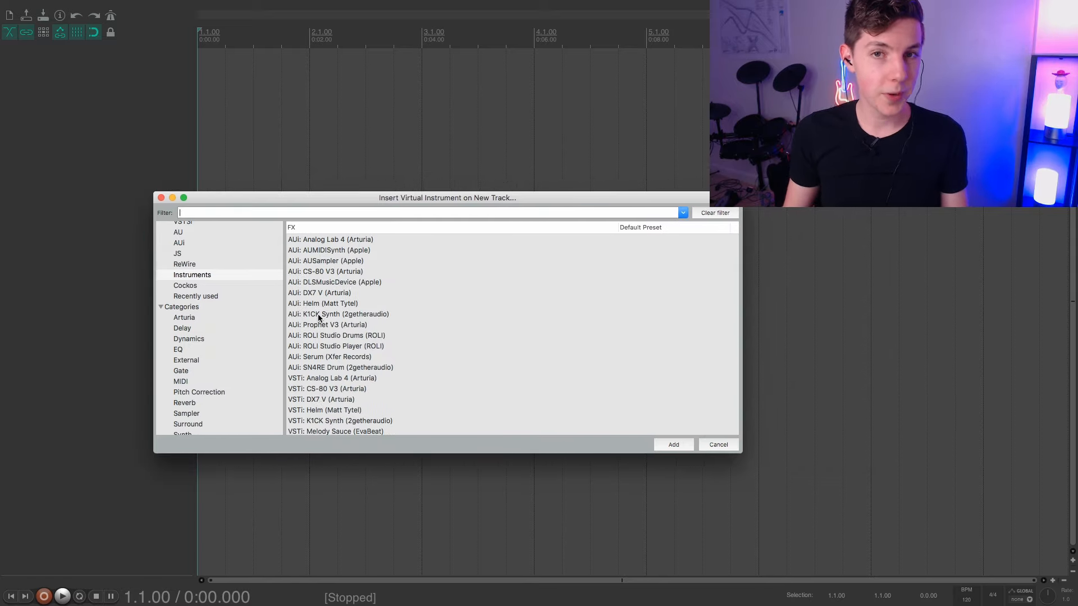
{"action": "scroll", "coordinate": [316, 316], "scroll_direction": "down", "scroll_amount": 10}
{"action": "scroll", "coordinate": [316, 315], "scroll_direction": "down", "scroll_amount": 3}
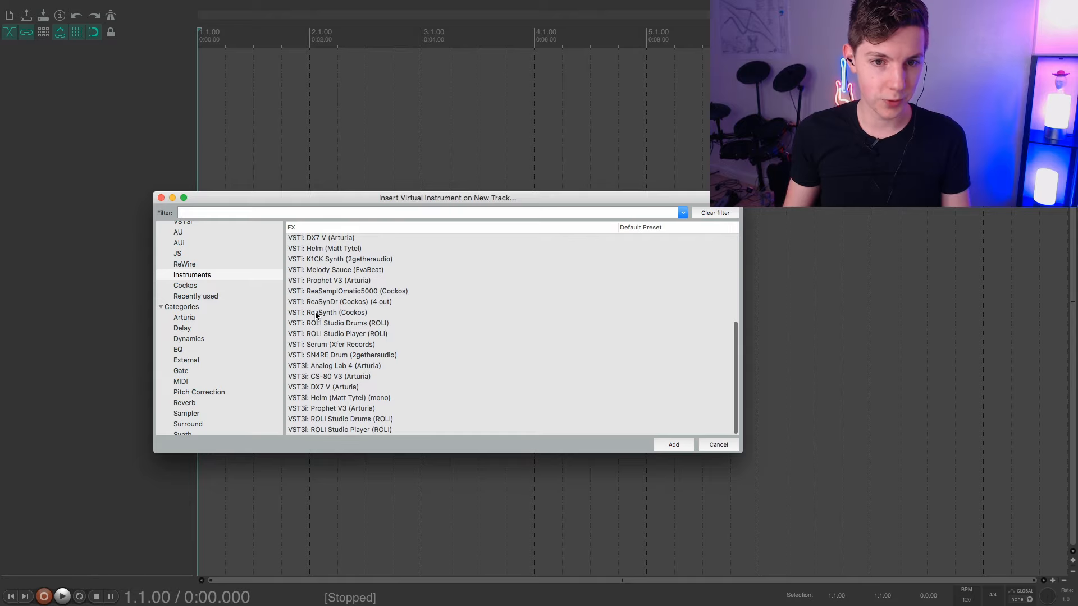
{"action": "scroll", "coordinate": [326, 402], "scroll_direction": "up", "scroll_amount": 14}
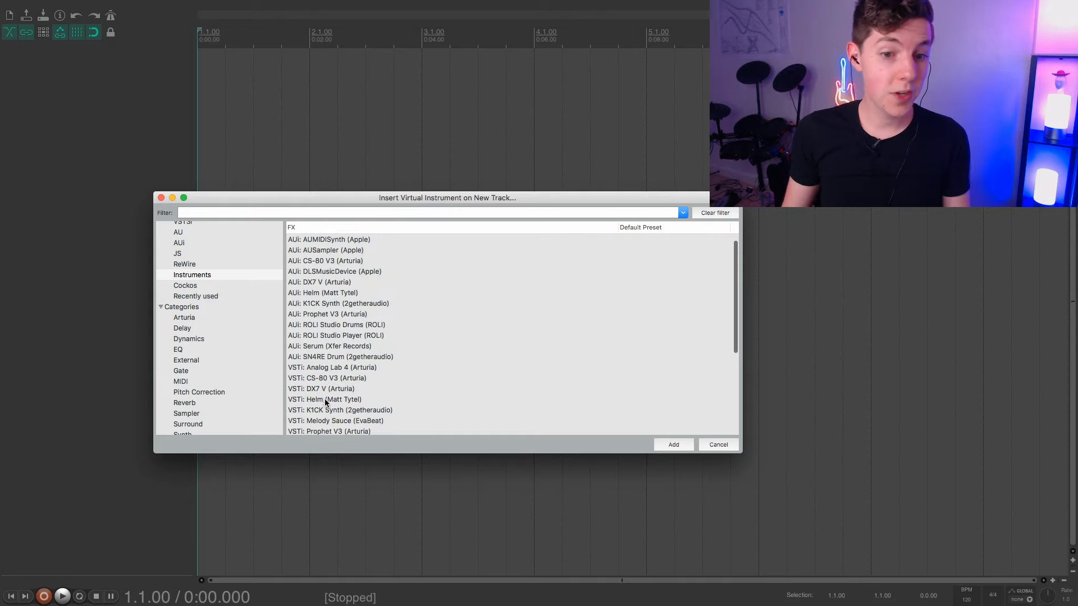
{"action": "left_click", "coordinate": [302, 399]}
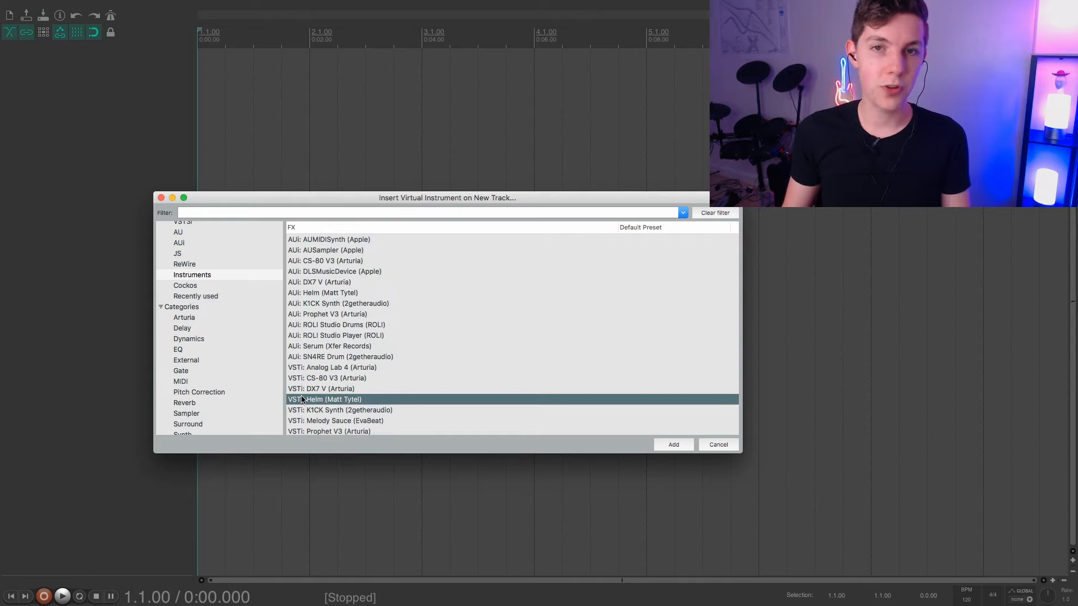
{"action": "left_click", "coordinate": [675, 443]}
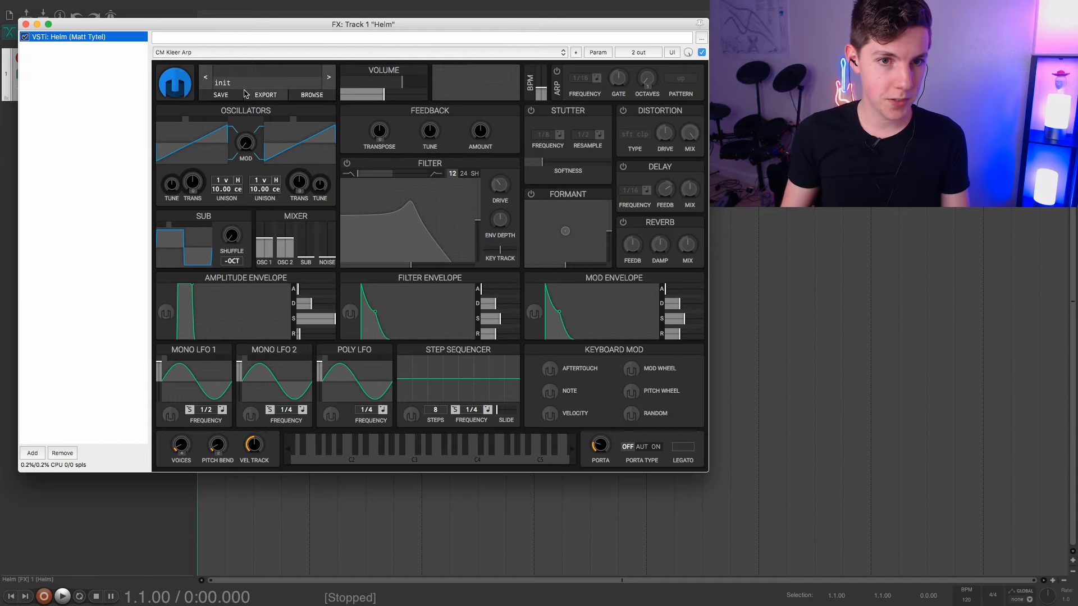
- Load the CM Monstah Lead patch from Helm's Lead presets and close the patch browser
{"action": "left_click", "coordinate": [174, 83]}
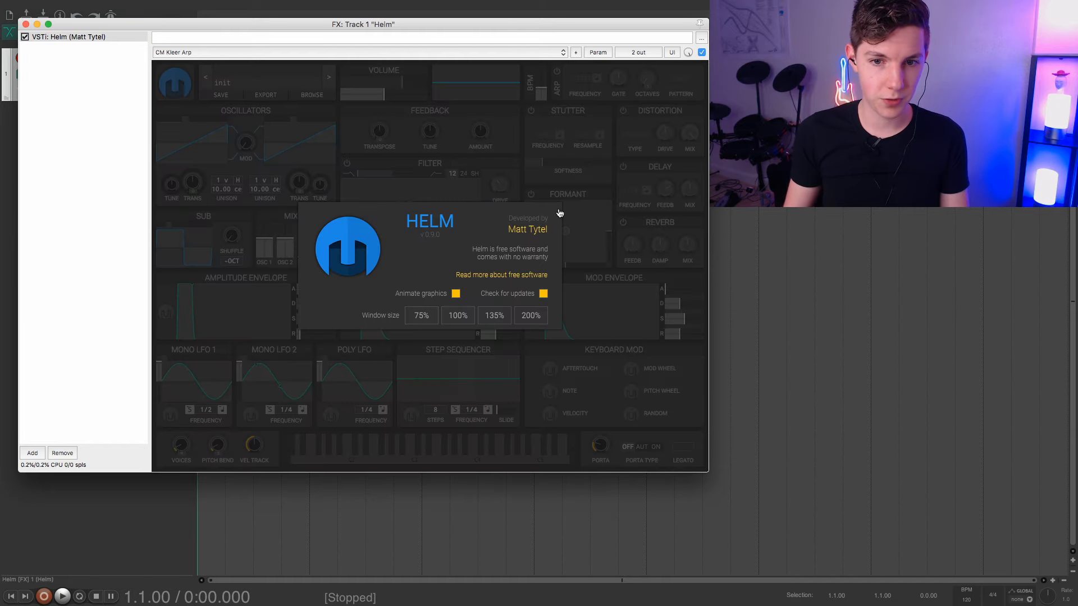
{"action": "left_click", "coordinate": [575, 195]}
{"action": "left_click", "coordinate": [264, 83]}
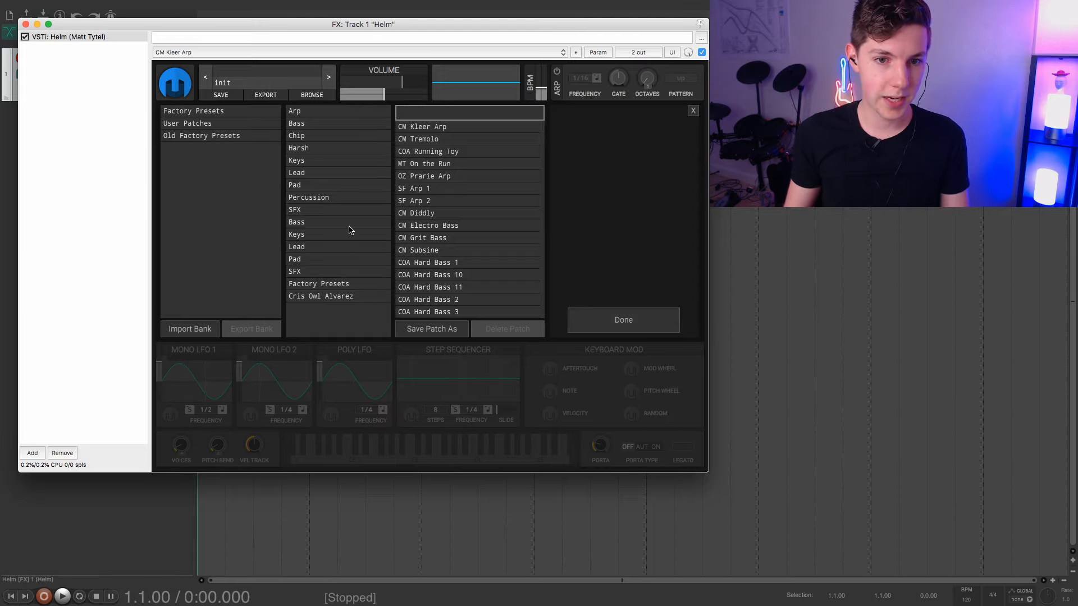
{"action": "left_click_drag", "start_coordinate": [346, 24], "coordinate": [328, 43]}
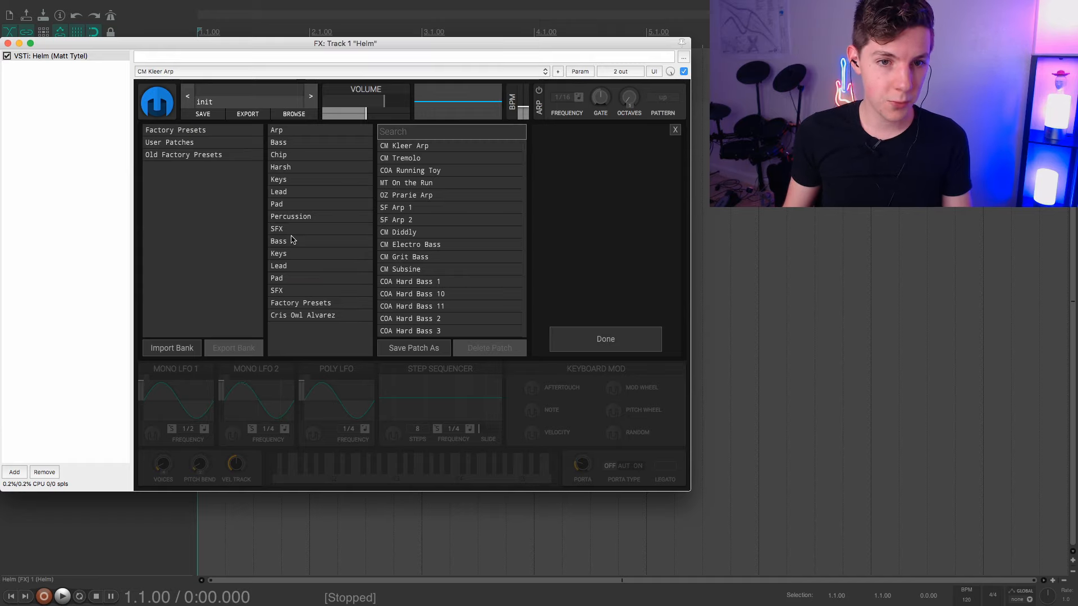
{"action": "left_click", "coordinate": [281, 192]}
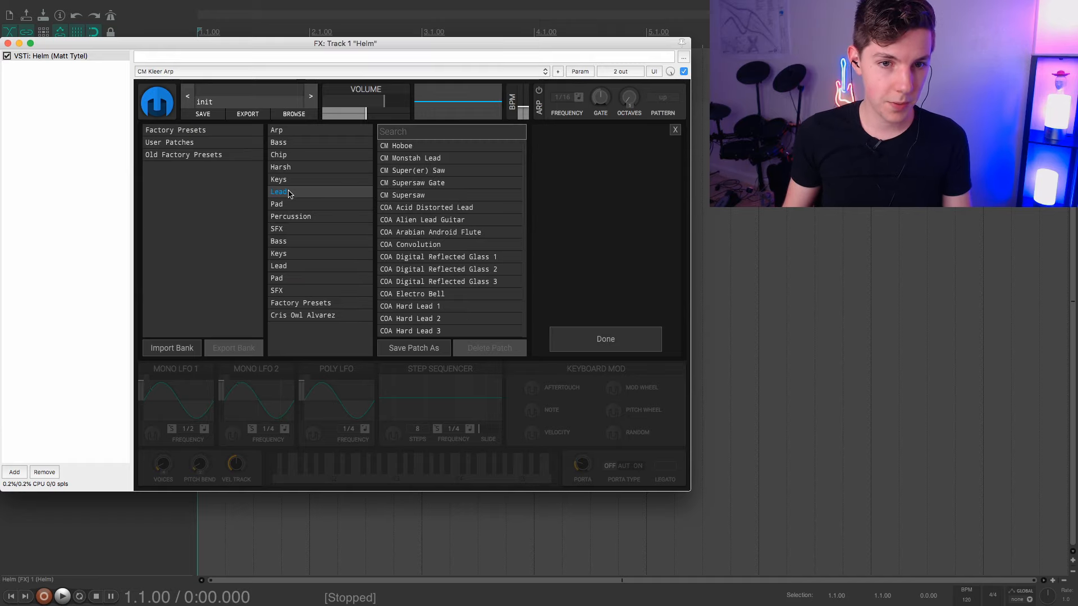
{"action": "left_click", "coordinate": [418, 196]}
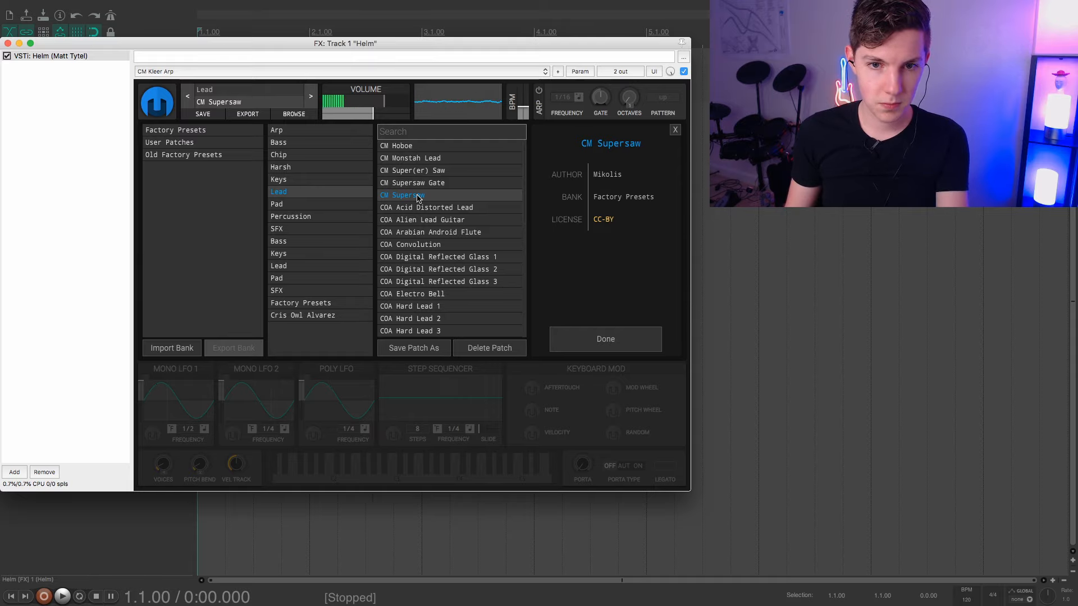
{"action": "key", "text": "Up"}
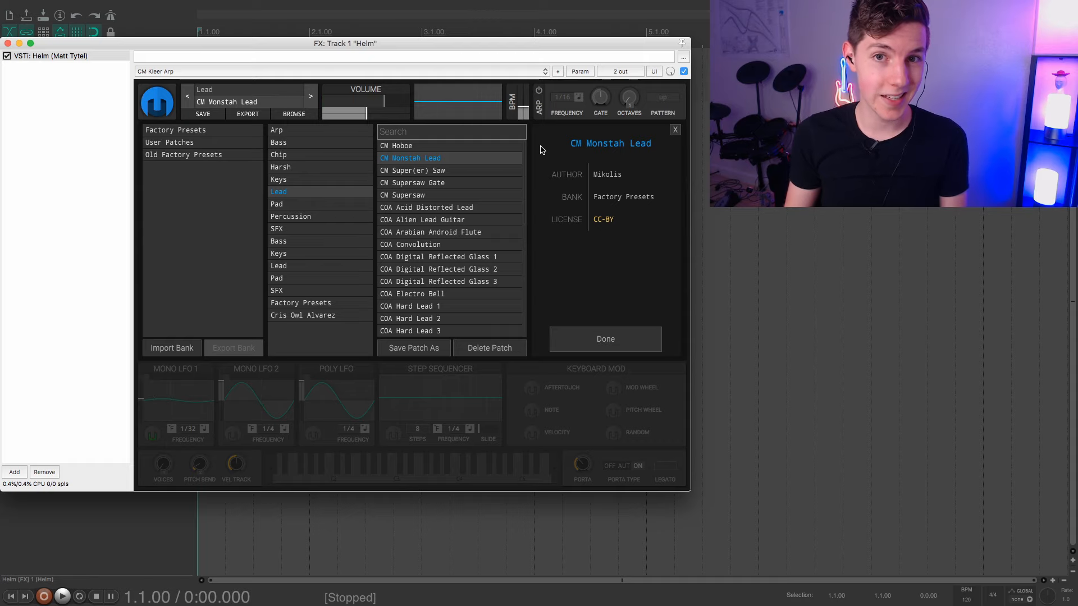
{"action": "left_click", "coordinate": [675, 130]}
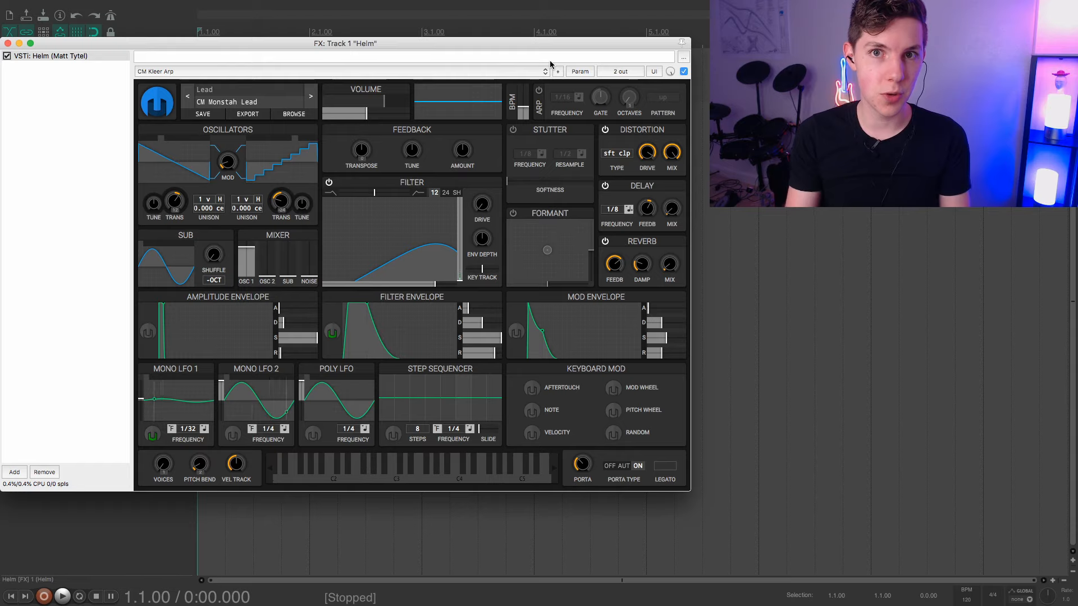
- Lower Helm's delay mix to about 1.4% and close the plugin window
{"action": "left_click_drag", "start_coordinate": [554, 41], "coordinate": [543, 68]}
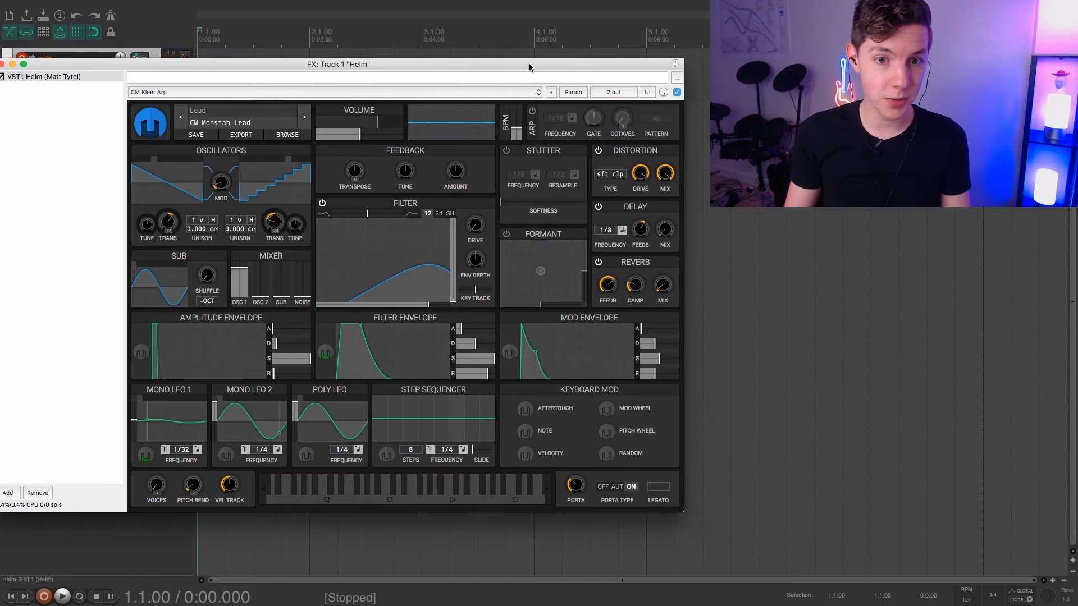
{"action": "mouse_move", "coordinate": [647, 225]}
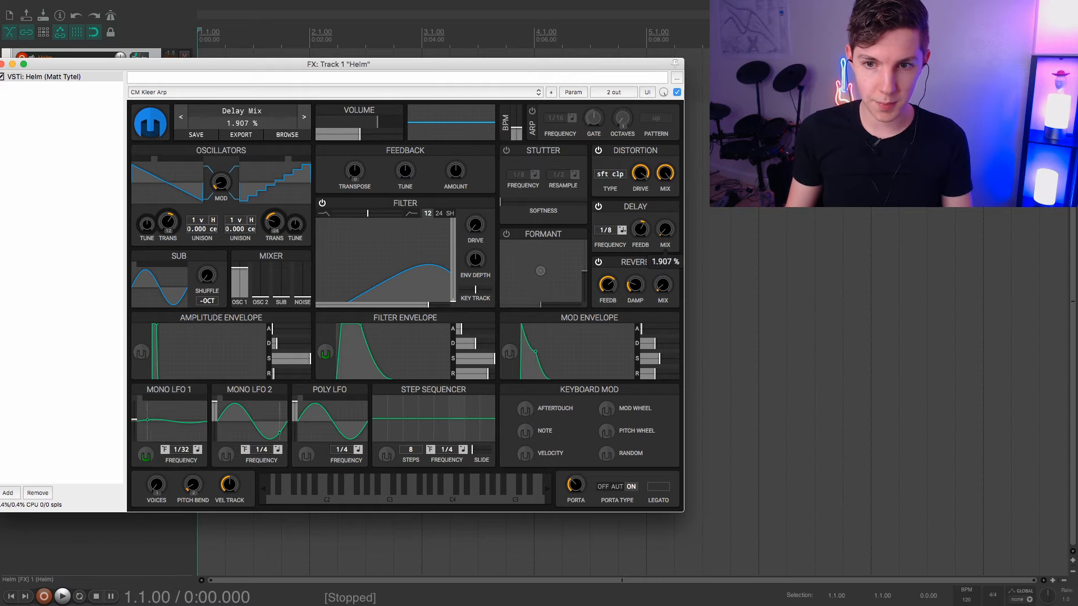
{"action": "left_click_drag", "start_coordinate": [666, 230], "coordinate": [666, 233]}
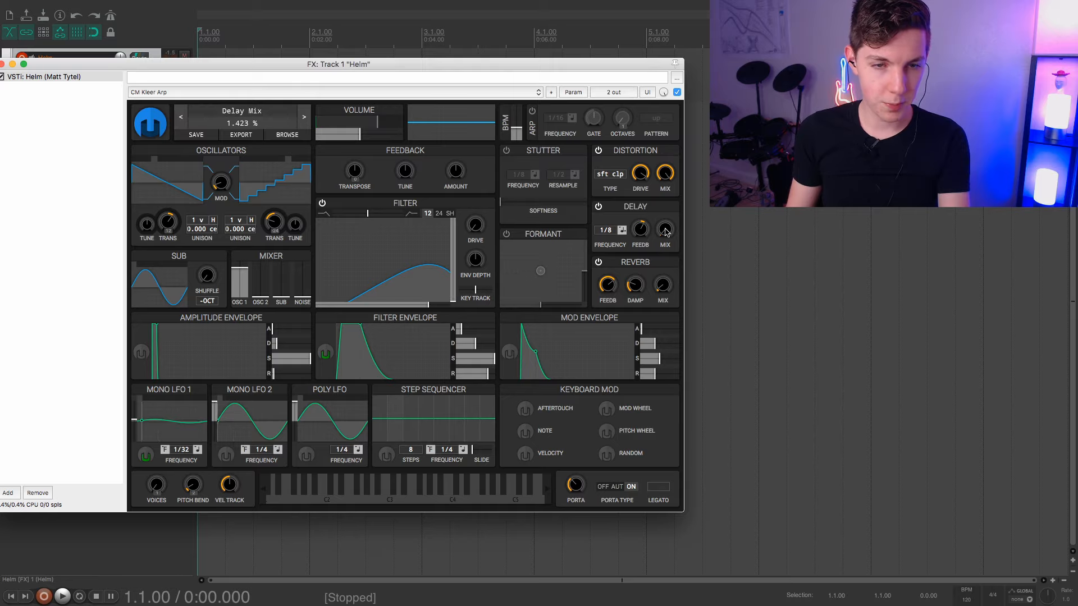
{"action": "left_click", "coordinate": [3, 63]}
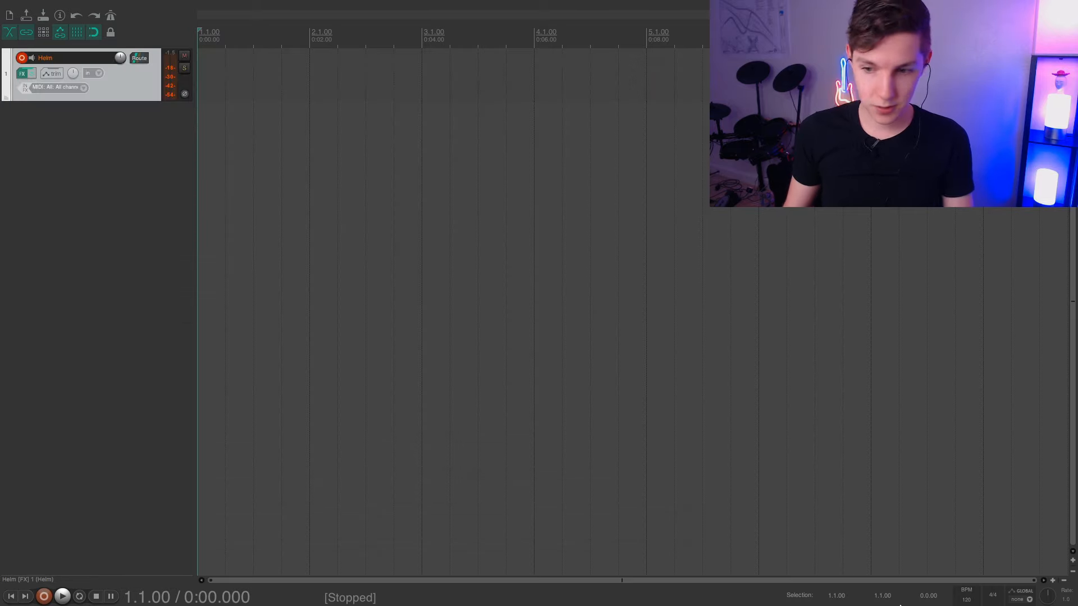
- Set the project tempo to 128 BPM
{"action": "double_click", "coordinate": [964, 601]}
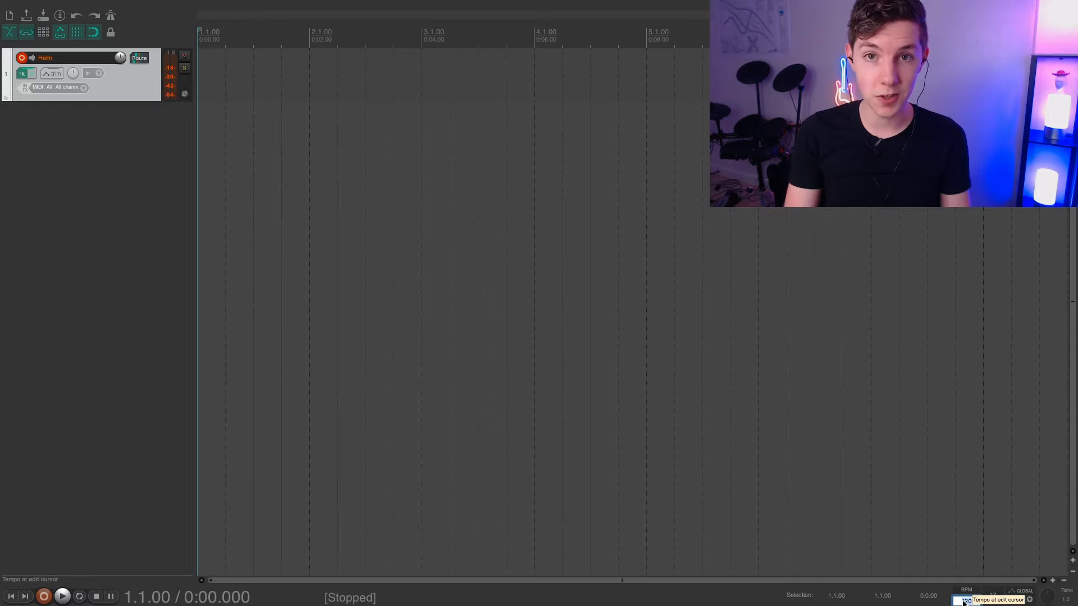
{"action": "type", "text": "128"}
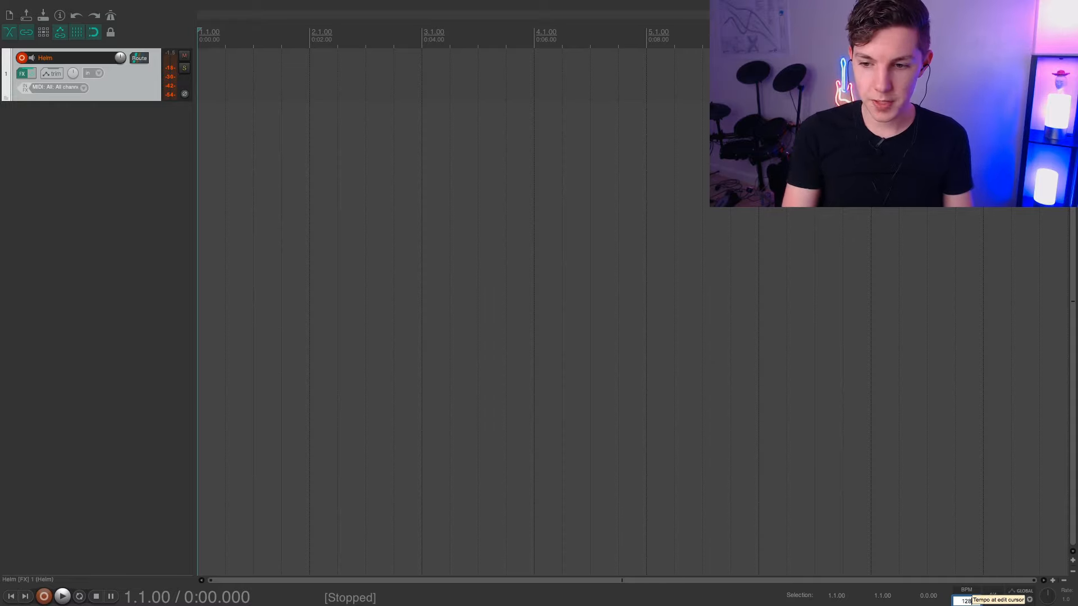
{"action": "key", "text": "Return"}
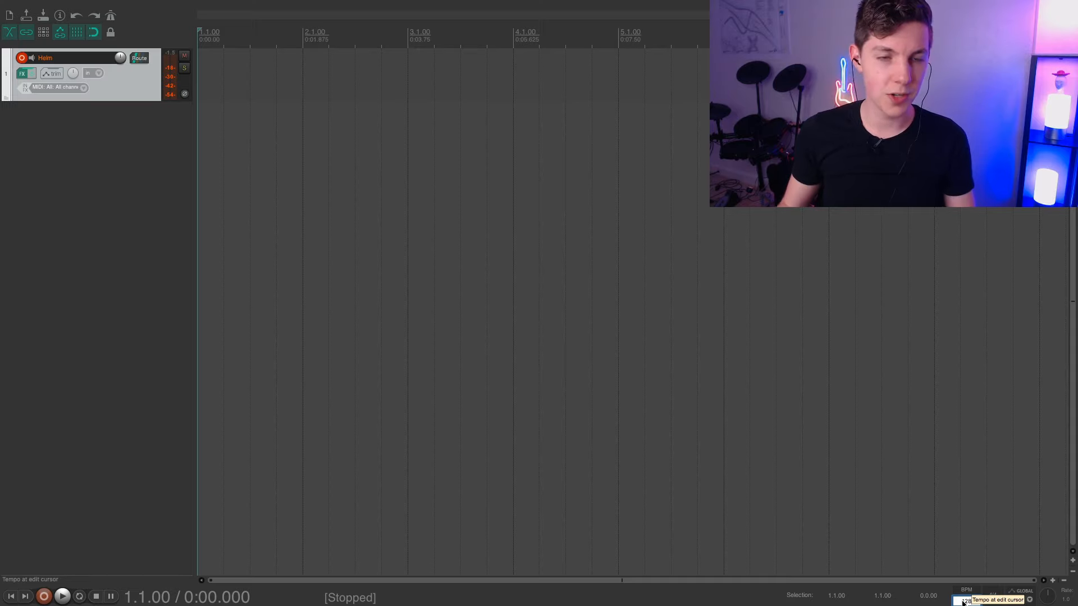
{"action": "left_click", "coordinate": [142, 308]}
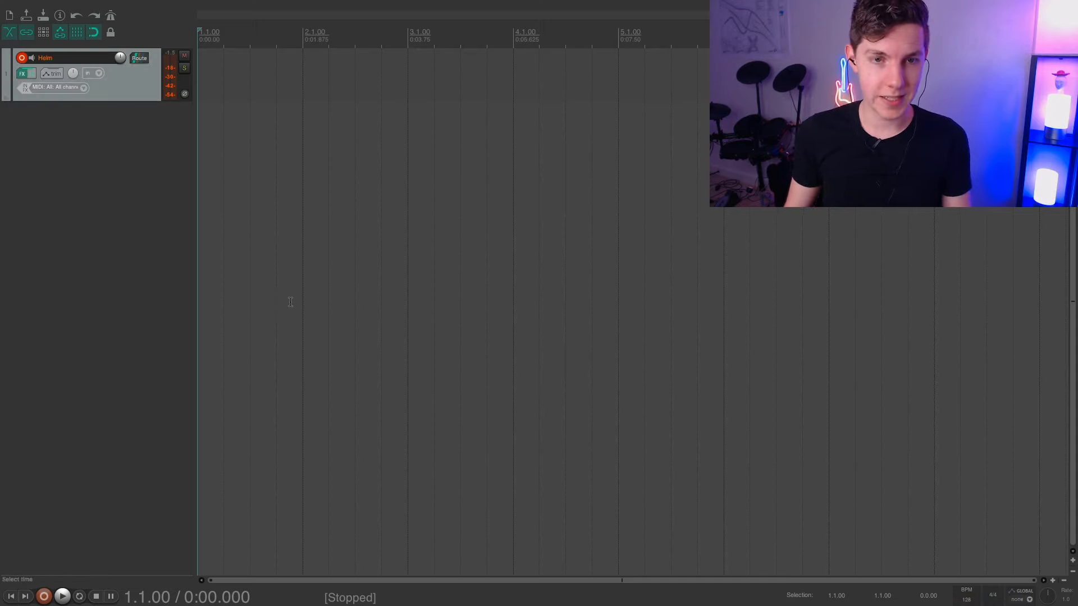
- Enable the metronome and raise its primary beat volume to +11.1 dB and secondary beat gain to +12.0 dB
{"action": "left_click", "coordinate": [111, 15]}
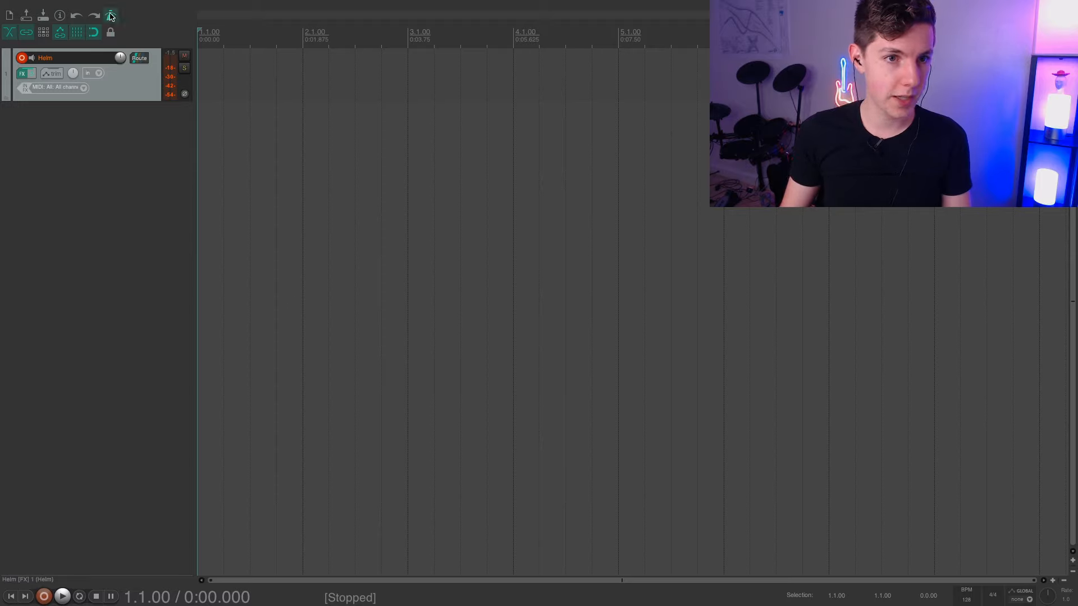
{"action": "left_click", "coordinate": [47, 598]}
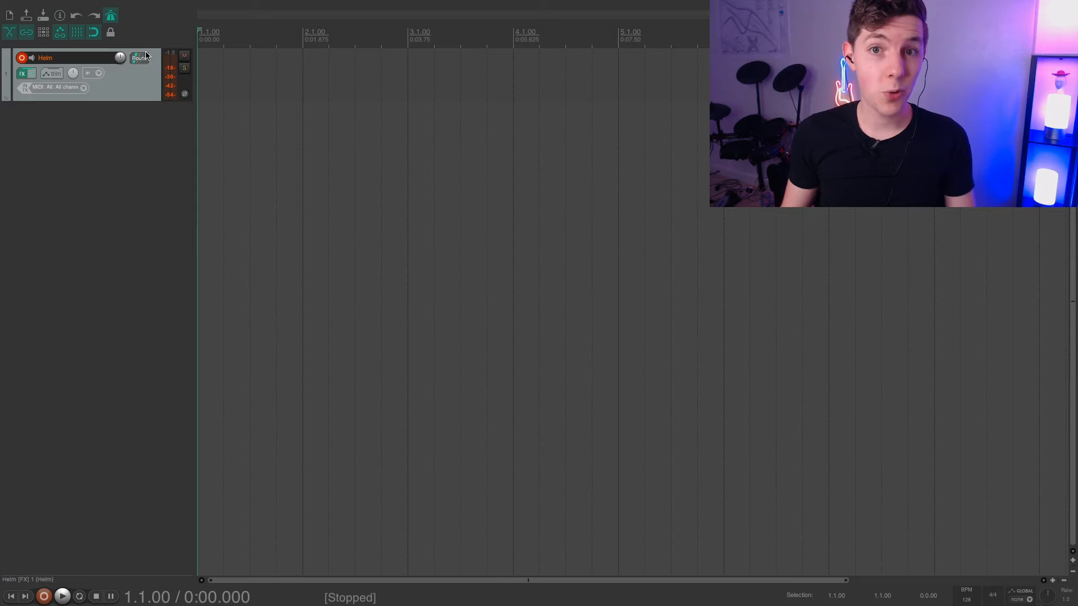
{"action": "right_click", "coordinate": [111, 20]}
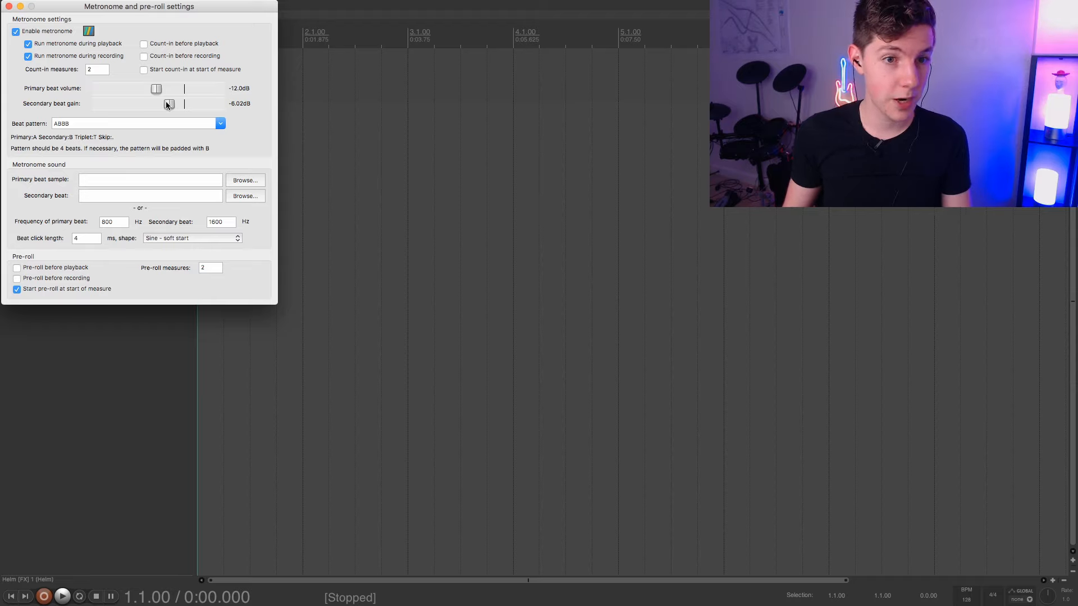
{"action": "left_click_drag", "start_coordinate": [157, 90], "coordinate": [219, 104]}
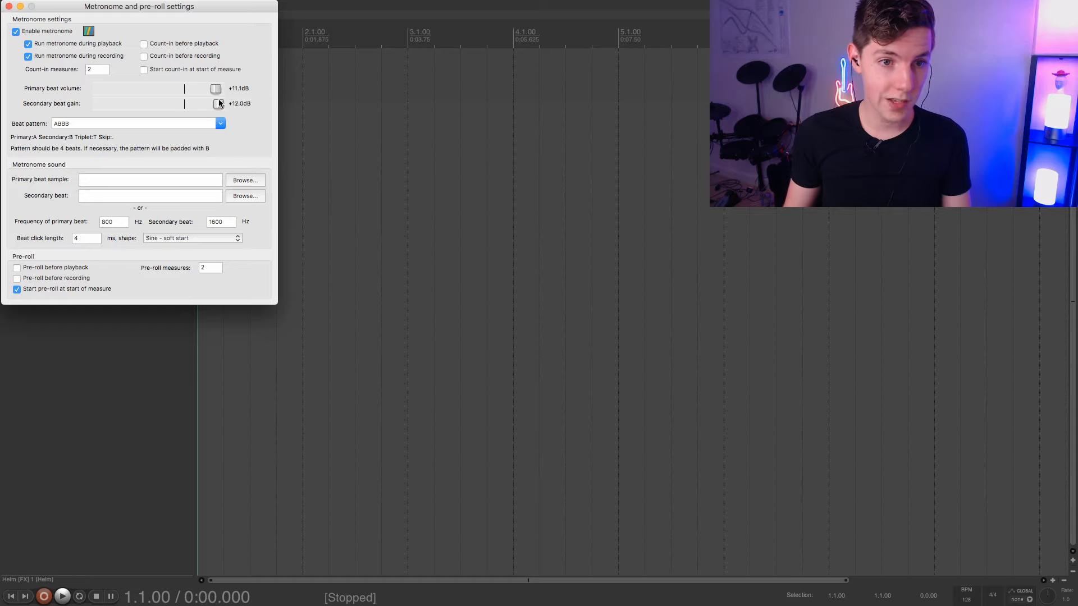
{"action": "left_click", "coordinate": [9, 6]}
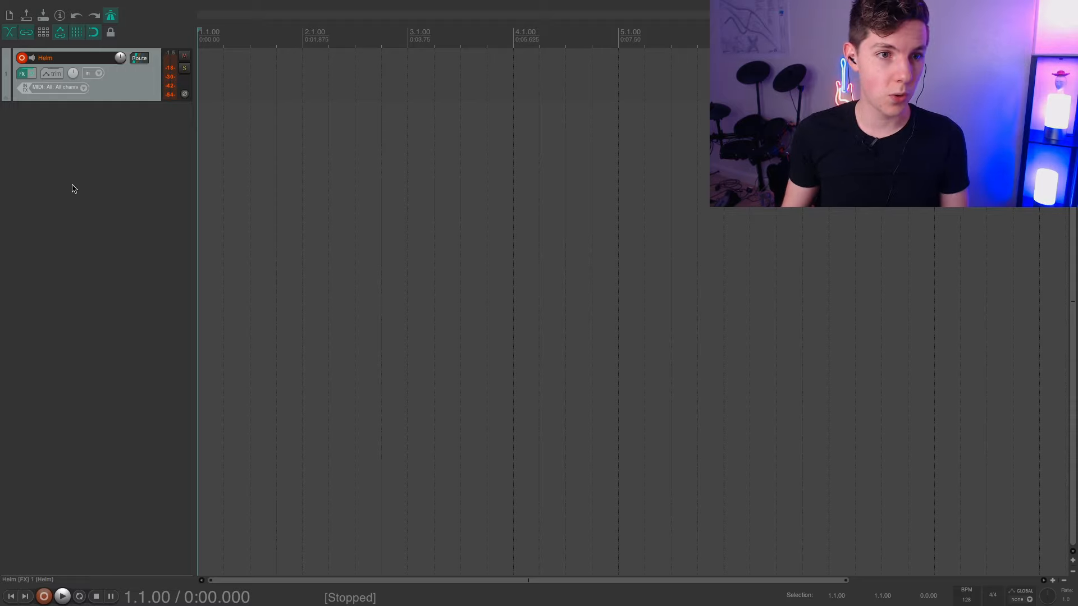
- Record a MIDI melody on the armed Helm track from measure 2 to about the end of measure 4, and save the recording
{"action": "left_click", "coordinate": [21, 58]}
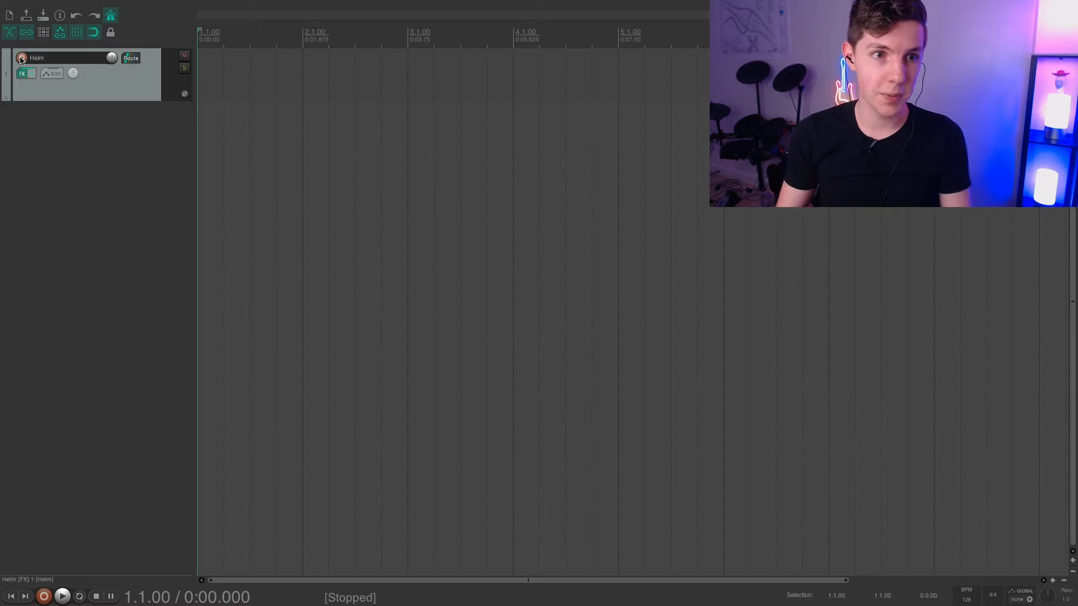
{"action": "left_click", "coordinate": [21, 58]}
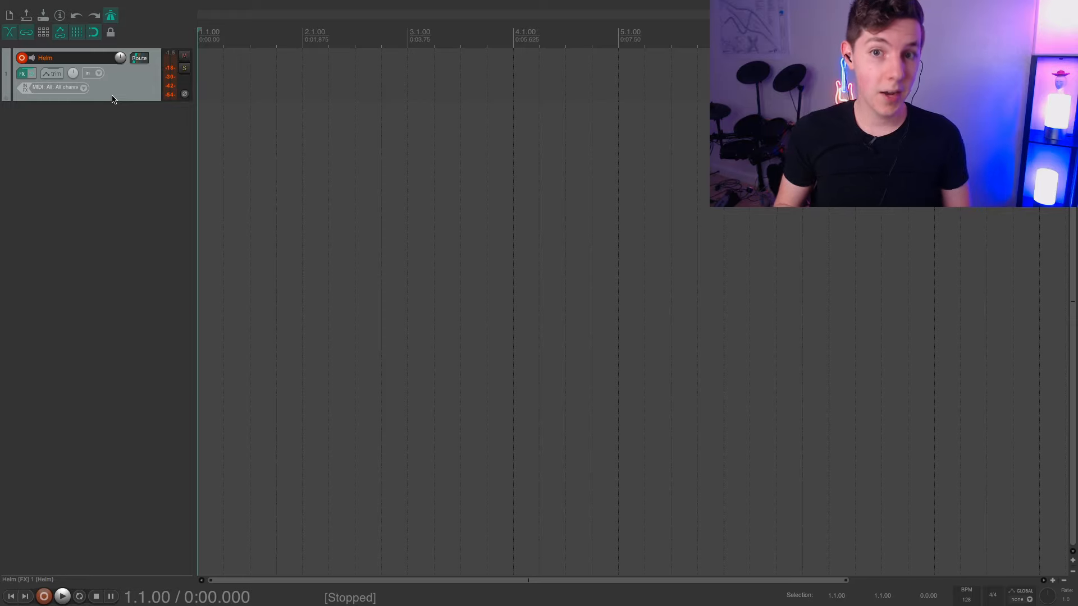
{"action": "key", "text": "ctrl+r"}
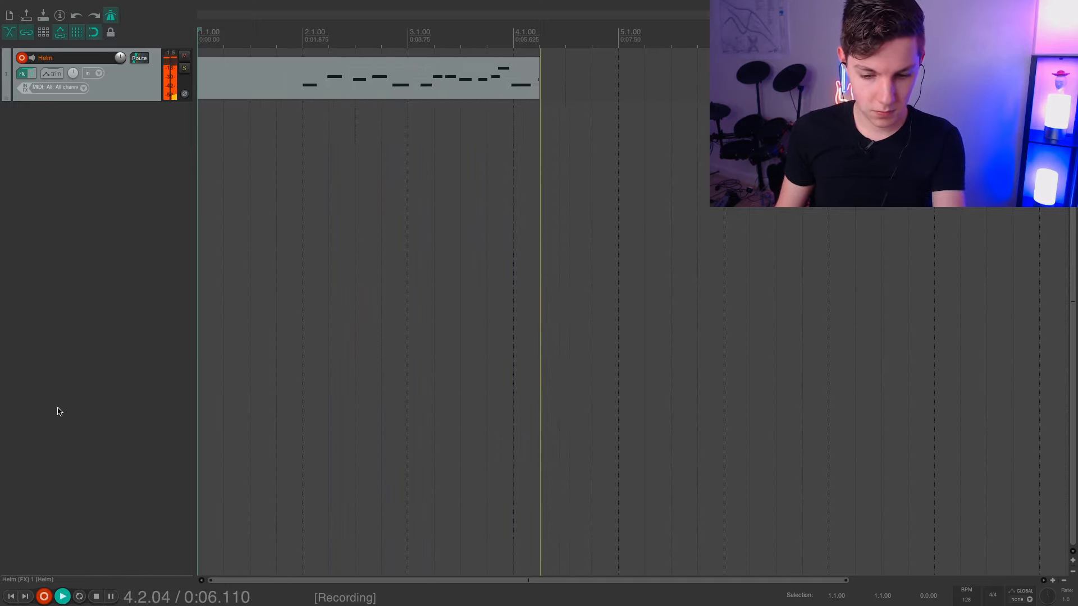
{"action": "key", "text": "space"}
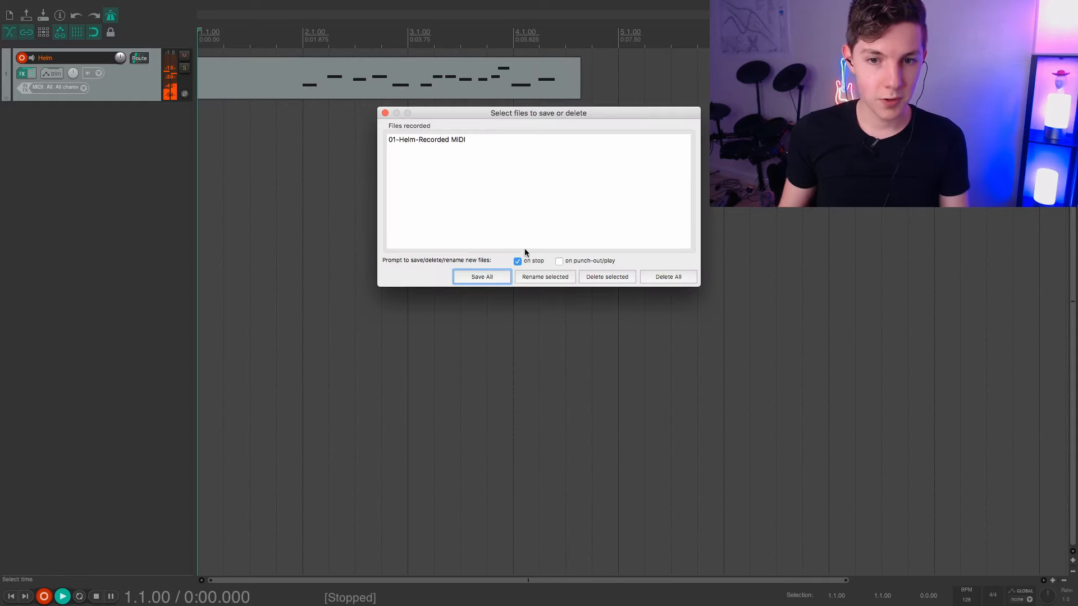
{"action": "left_click", "coordinate": [481, 277]}
- Split the recorded melody clip at measure 2, delete the empty first part, and move the remaining clip to the project start
{"action": "left_click", "coordinate": [304, 75]}
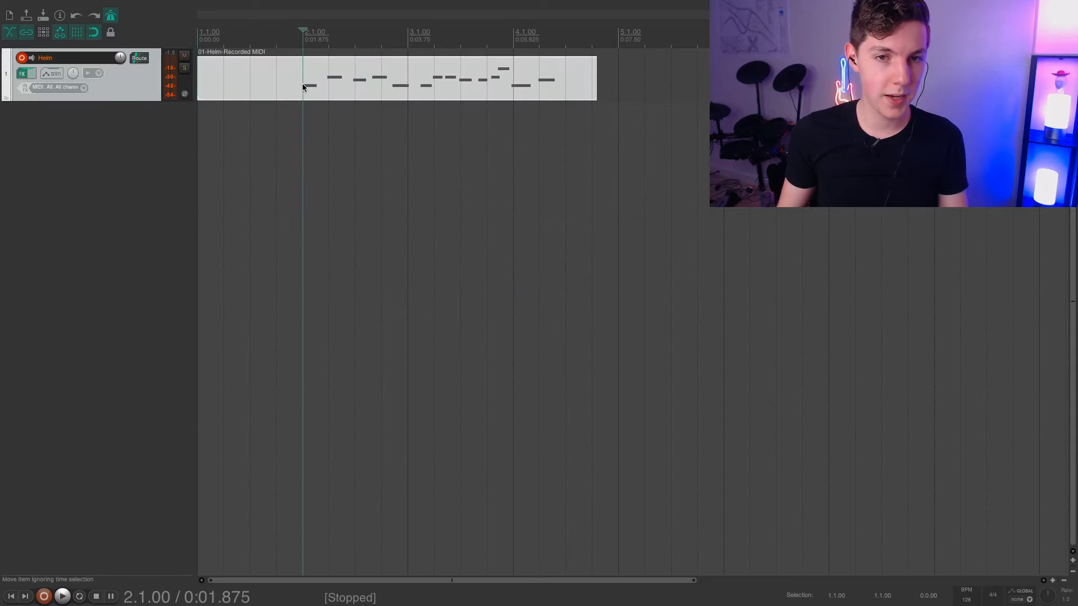
{"action": "key", "text": "s"}
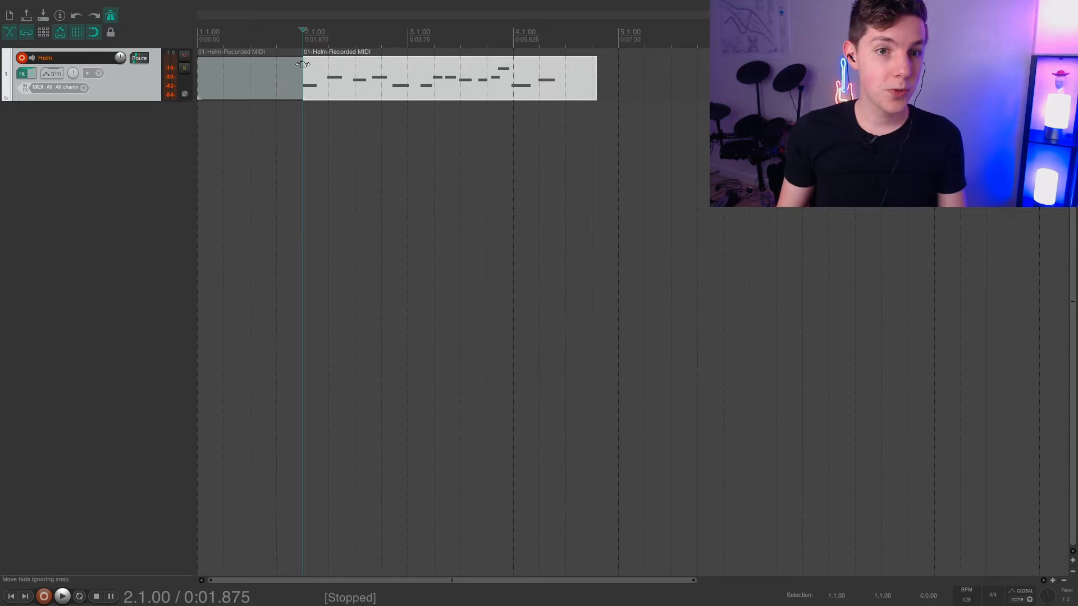
{"action": "left_click", "coordinate": [271, 83]}
{"action": "key", "text": "Delete"}
{"action": "left_click_drag", "start_coordinate": [421, 83], "coordinate": [211, 68]}
- Open the melody clip for note editing and quantize the positions of all its notes to the 1/16 grid at 100% strength
{"action": "left_click", "coordinate": [208, 84]}
{"action": "double_click", "coordinate": [225, 85]}
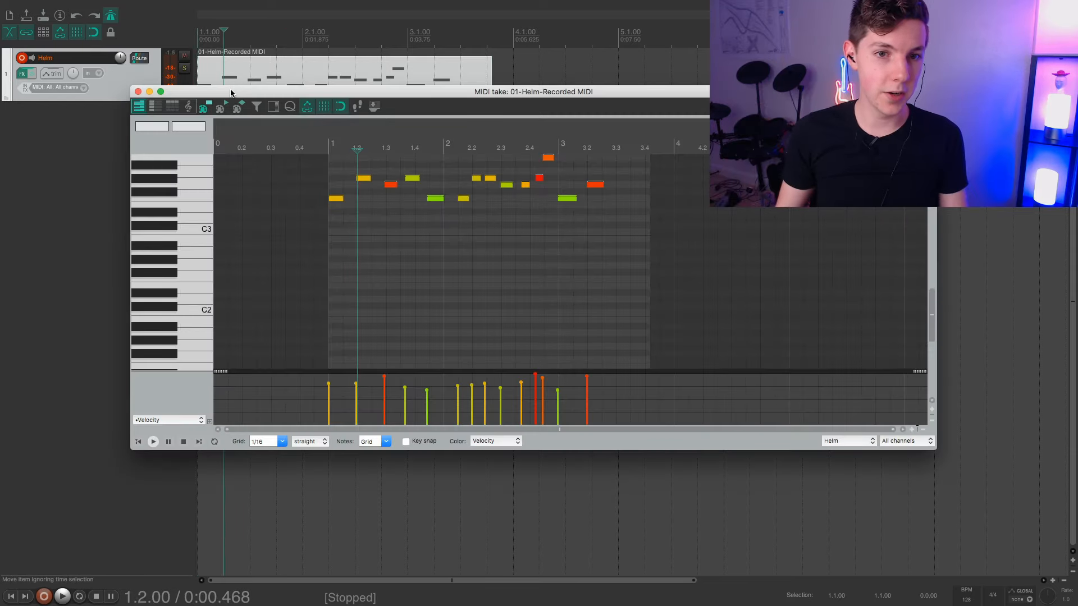
{"action": "scroll", "coordinate": [180, 251], "scroll_direction": "up", "scroll_amount": 3}
{"action": "scroll", "coordinate": [179, 251], "scroll_direction": "up", "scroll_amount": 1}
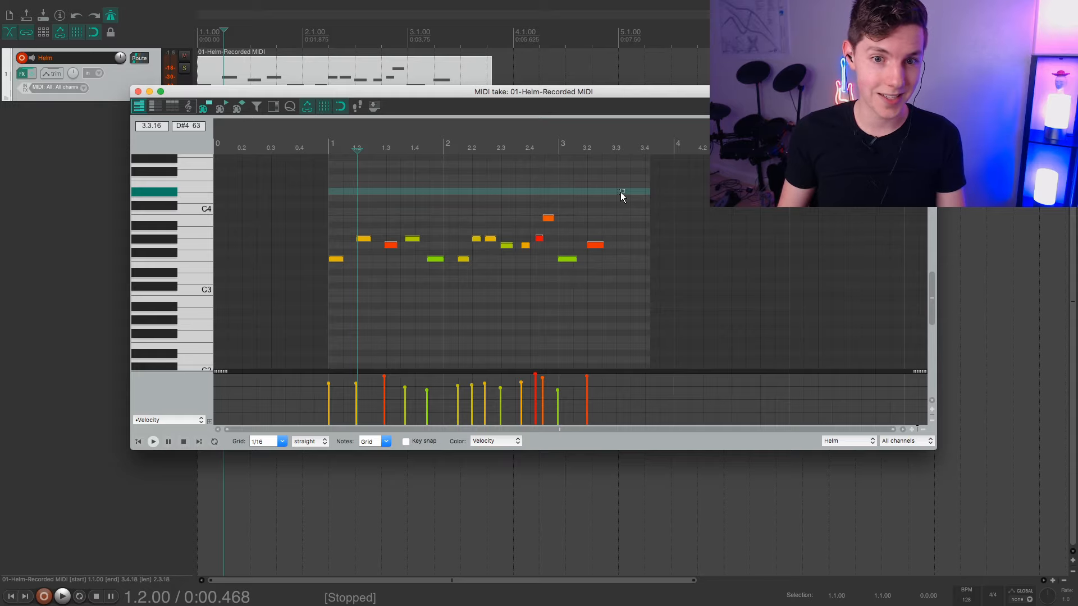
{"action": "scroll", "coordinate": [620, 191], "scroll_direction": "up", "scroll_amount": 1}
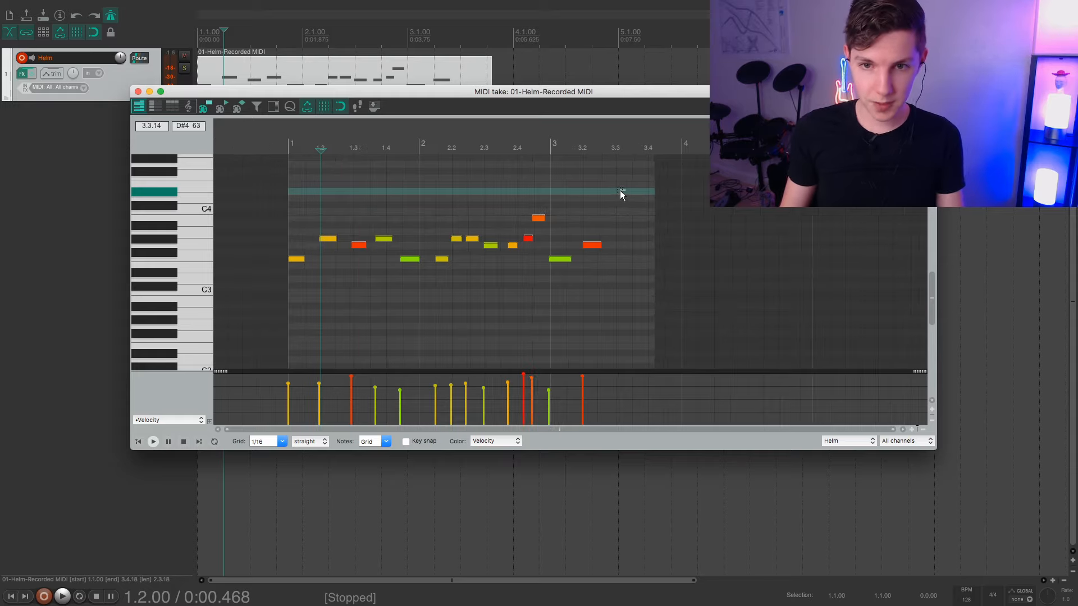
{"action": "left_click_drag", "start_coordinate": [622, 191], "coordinate": [291, 297]}
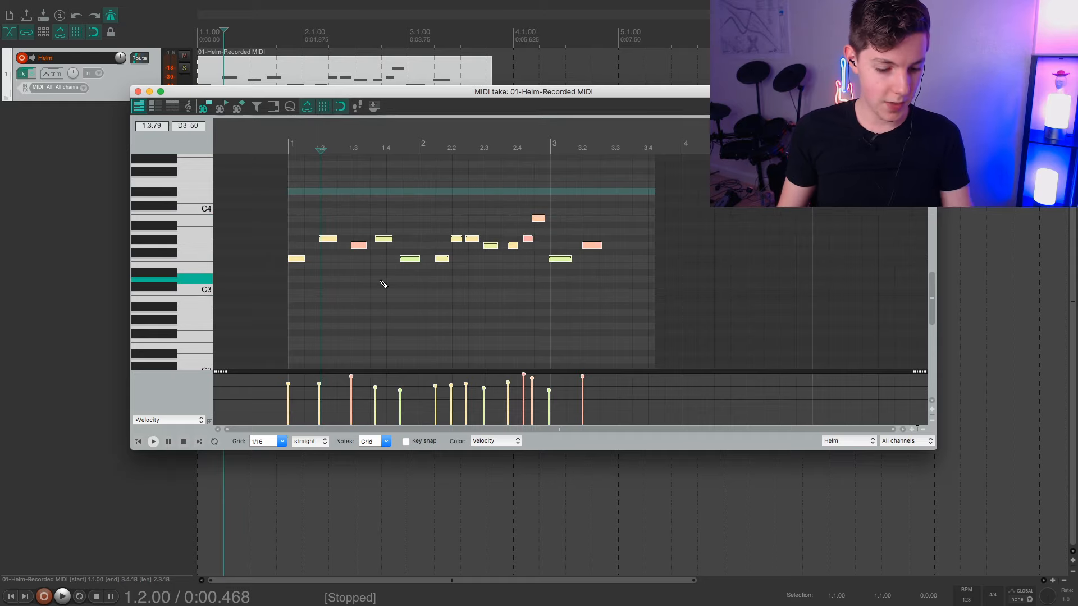
{"action": "key", "text": "ctrl+q"}
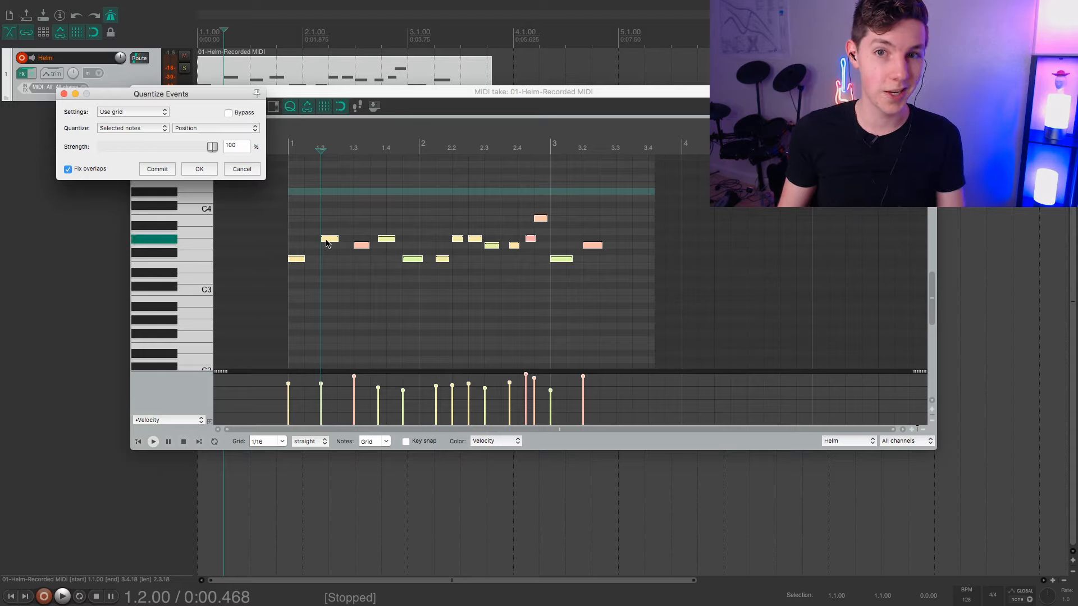
{"action": "left_click", "coordinate": [200, 169]}
- Draw a short D4 trial note between beats 1.3 and 1.4 of the melody, and delete it again
{"action": "scroll", "coordinate": [341, 232], "scroll_direction": "down", "scroll_amount": 1}
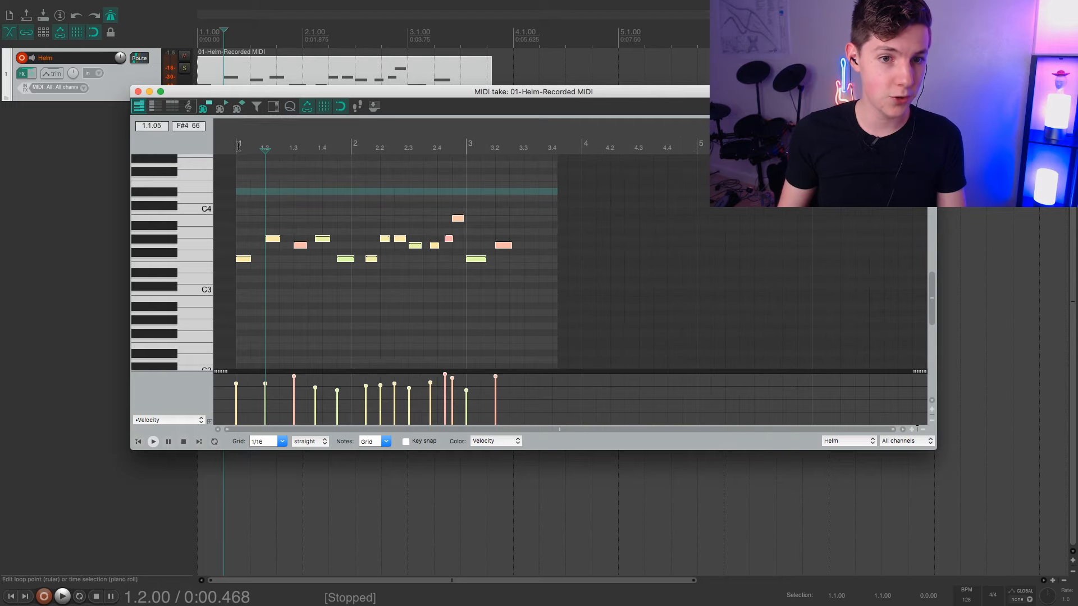
{"action": "key", "text": "Home"}
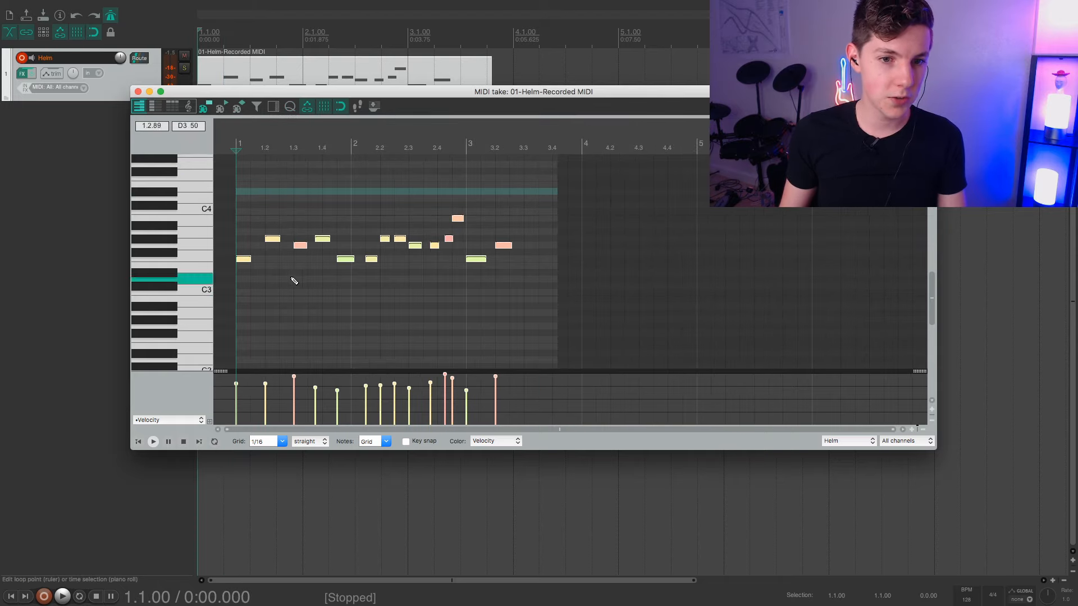
{"action": "left_click", "coordinate": [281, 287]}
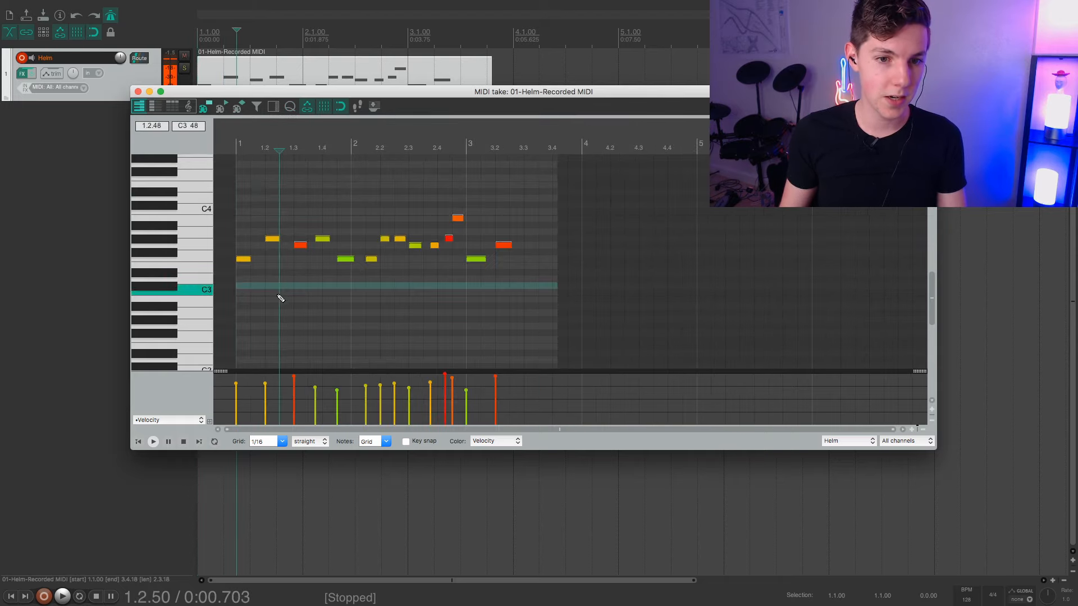
{"action": "mouse_move", "coordinate": [312, 198]}
{"action": "left_mouse_down"}
{"action": "mouse_move", "coordinate": [453, 191]}
{"action": "mouse_move", "coordinate": [315, 194]}
{"action": "left_mouse_up"}
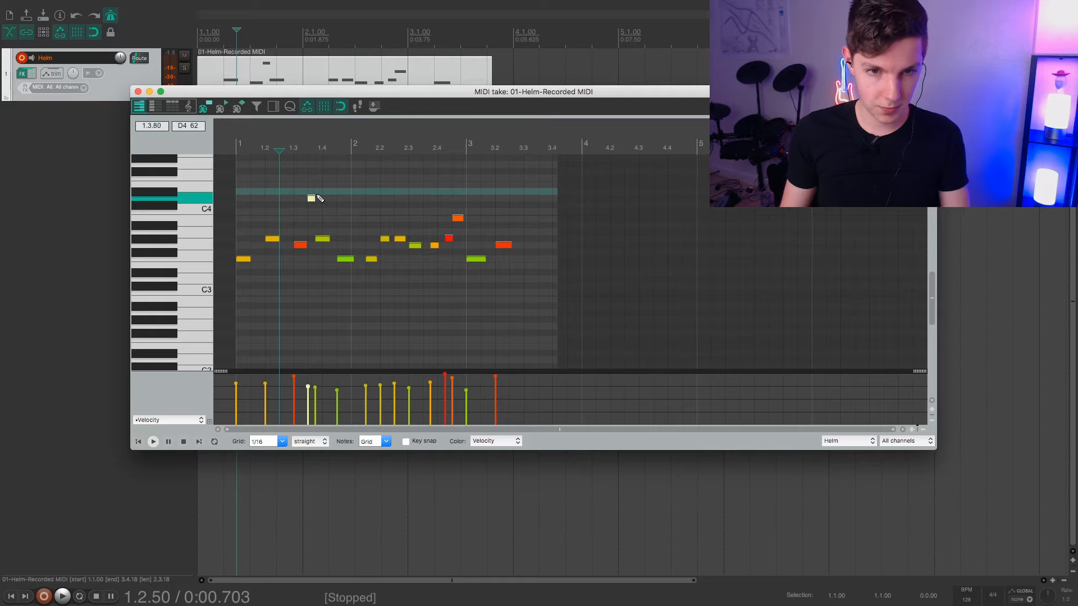
{"action": "key", "text": "Delete"}
- Play the melody from the start and raise its highest note, near the end of measure 2, to C4
{"action": "key", "text": "Home"}
{"action": "key", "text": "space"}
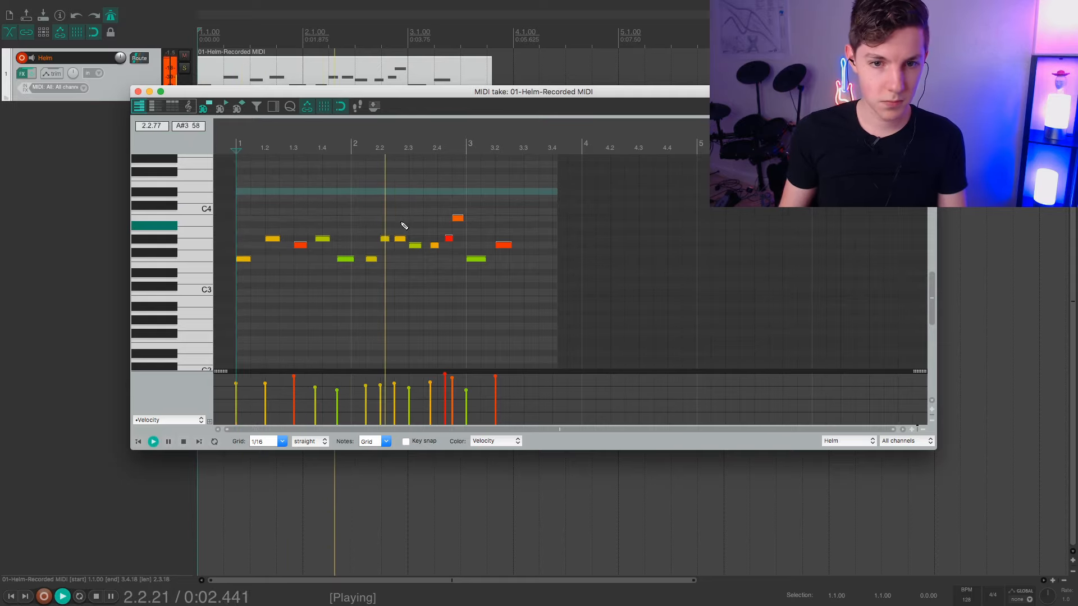
{"action": "key", "text": "space"}
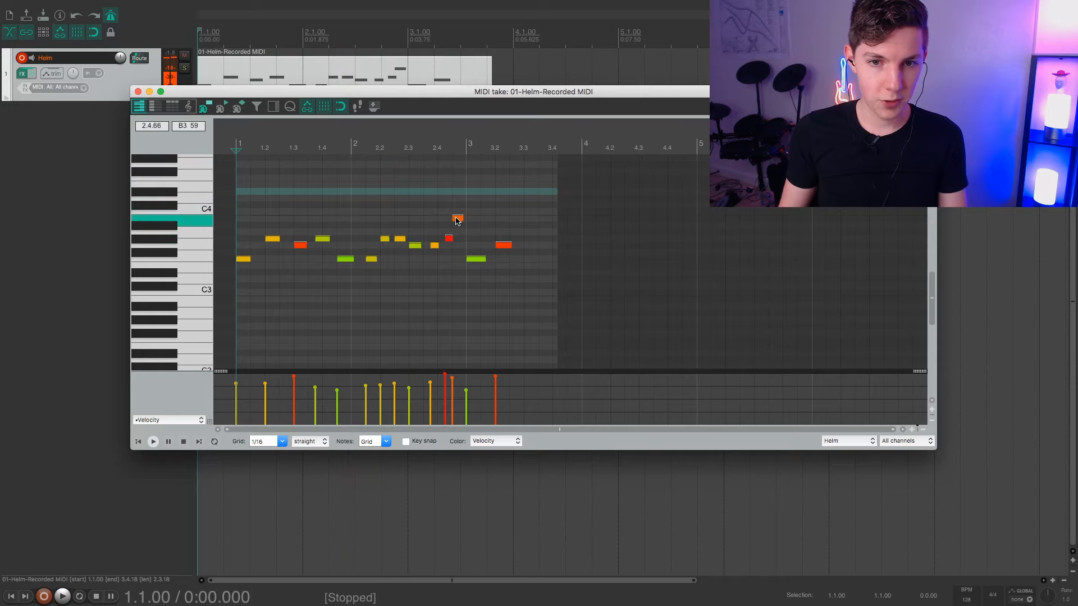
{"action": "left_click_drag", "start_coordinate": [458, 218], "coordinate": [458, 213]}
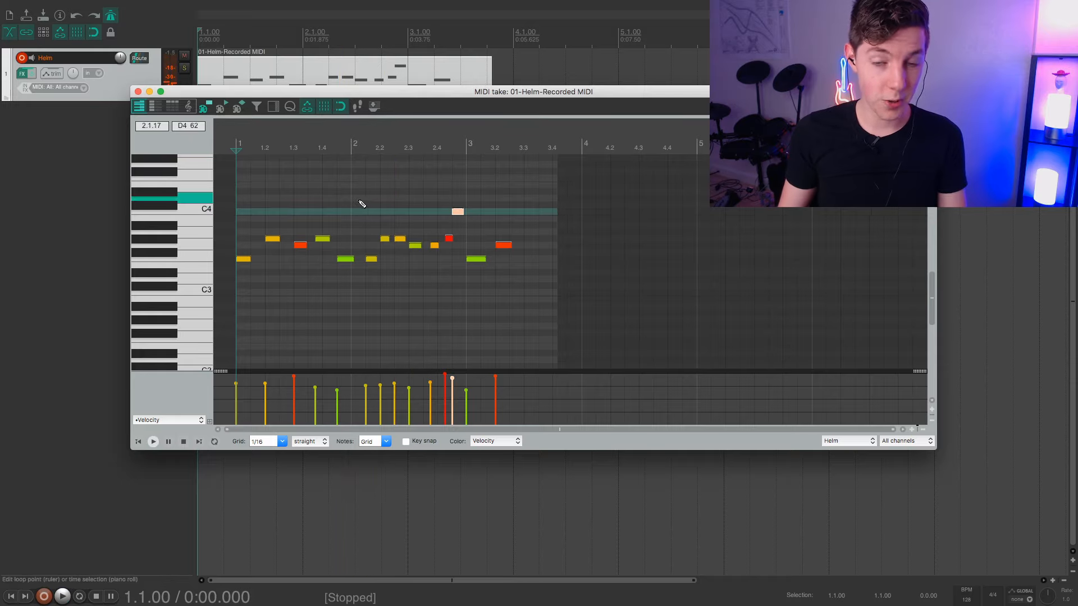
- Play back the edited melody, switch off the metronome, and play it again from the start
{"action": "key", "text": "space"}
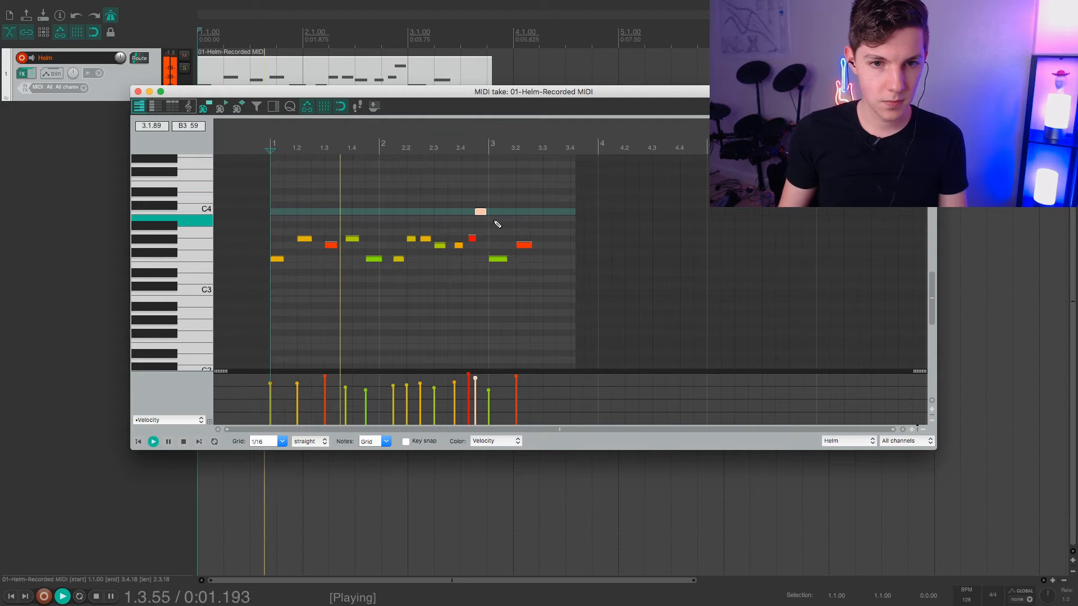
{"action": "key", "text": "space"}
{"action": "left_click", "coordinate": [110, 16]}
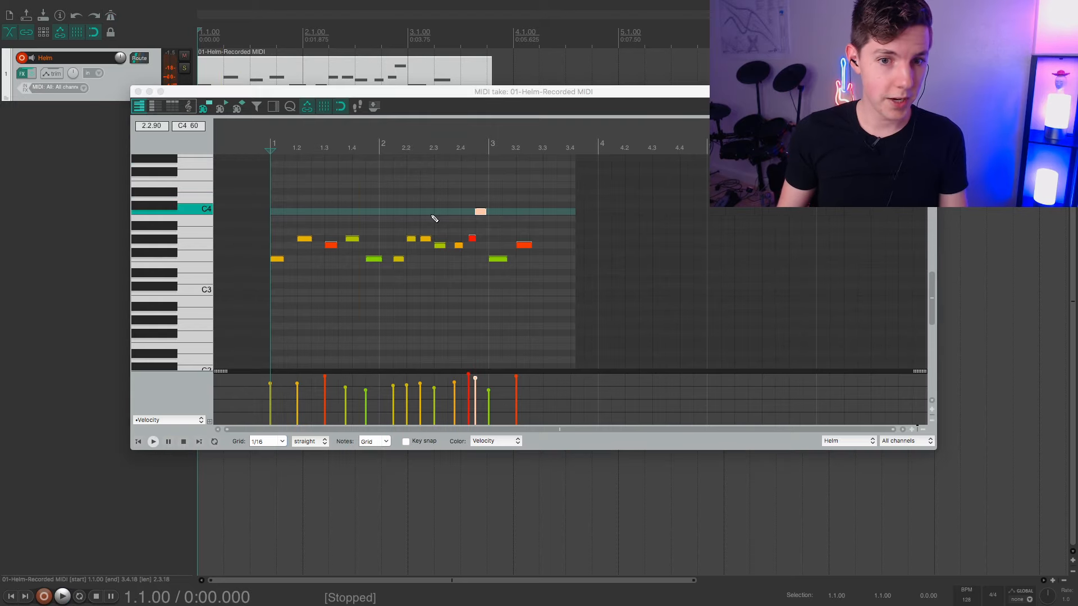
{"action": "key", "text": "space"}
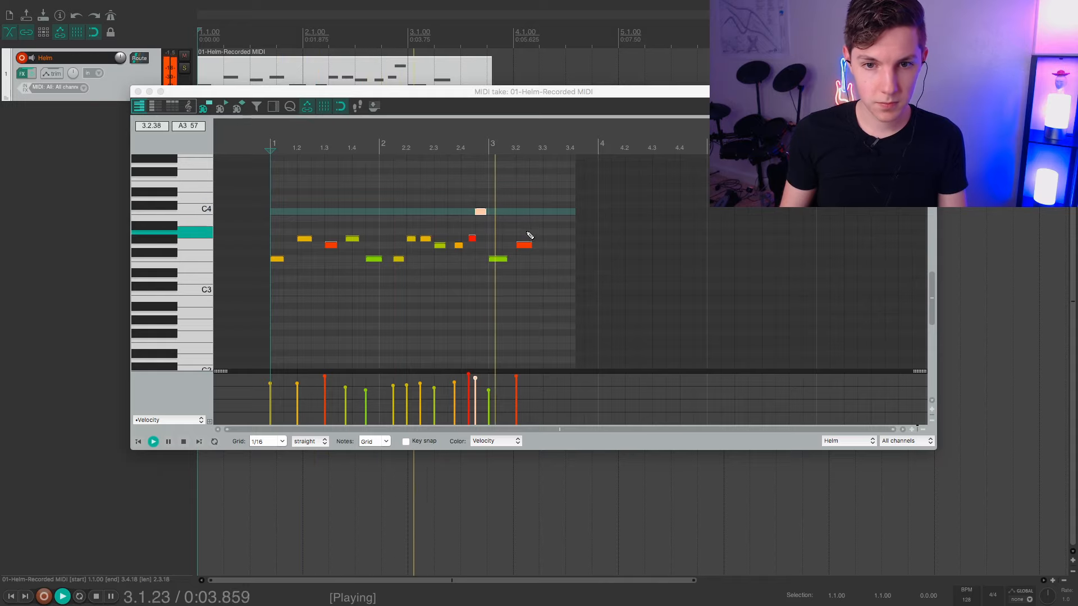
- Delete the melody's two notes in measure 3 and trim the clip so it ends at the start of measure 3
{"action": "left_click_drag", "start_coordinate": [530, 234], "coordinate": [501, 277]}
{"action": "key", "text": "space"}
{"action": "key", "text": "Delete"}
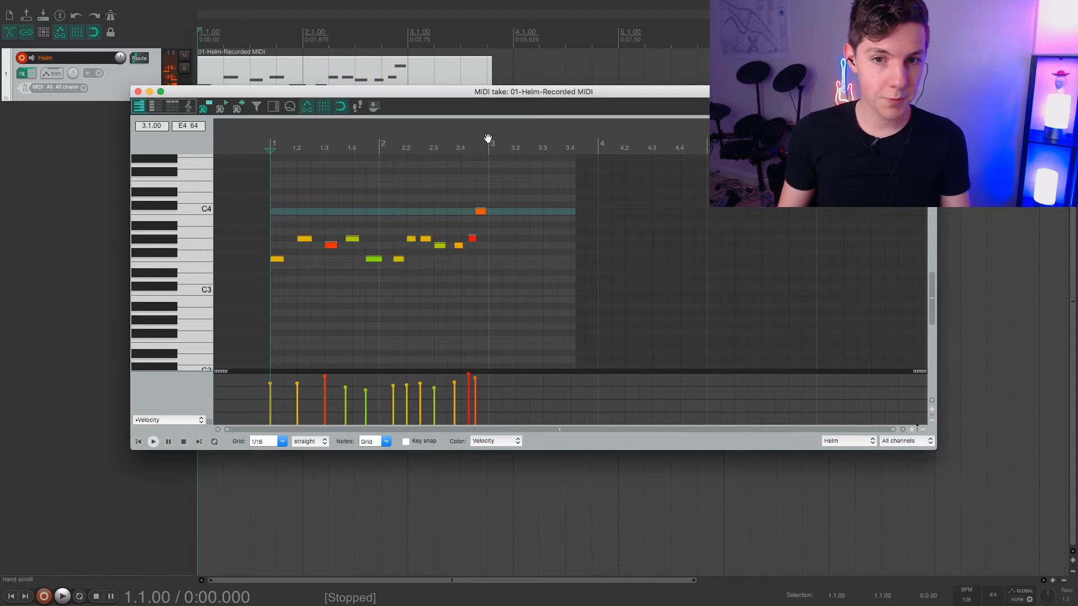
{"action": "left_click", "coordinate": [138, 91]}
{"action": "left_click_drag", "start_coordinate": [492, 87], "coordinate": [403, 89]}
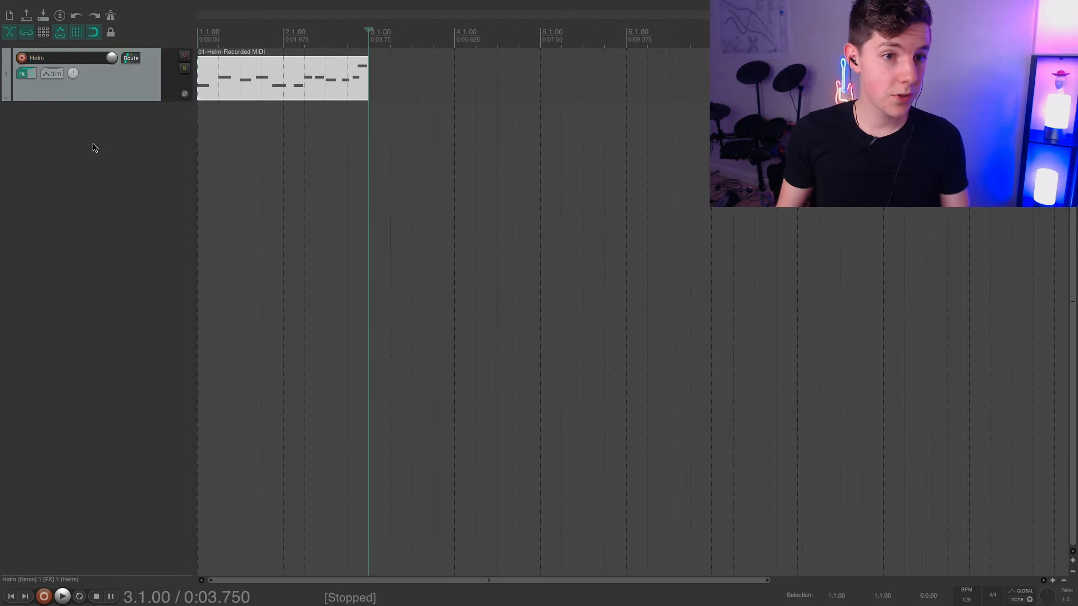
- Insert the virtual instrument VSTi: Helm (Matt Tytel) on a new track
{"action": "right_click", "coordinate": [86, 153]}
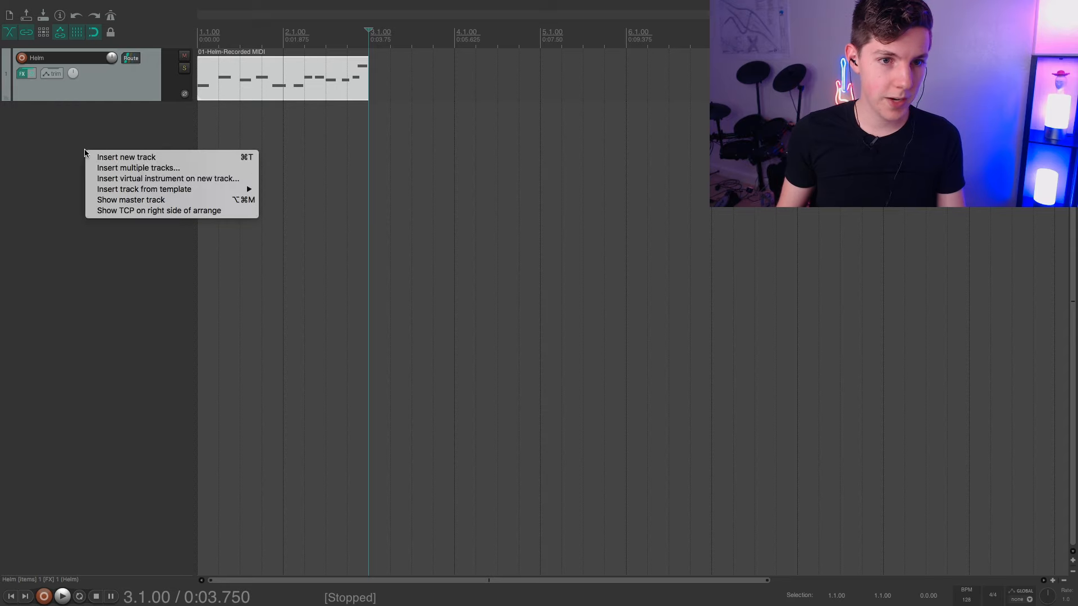
{"action": "left_click", "coordinate": [150, 182]}
{"action": "scroll", "coordinate": [333, 345], "scroll_direction": "up", "scroll_amount": 4}
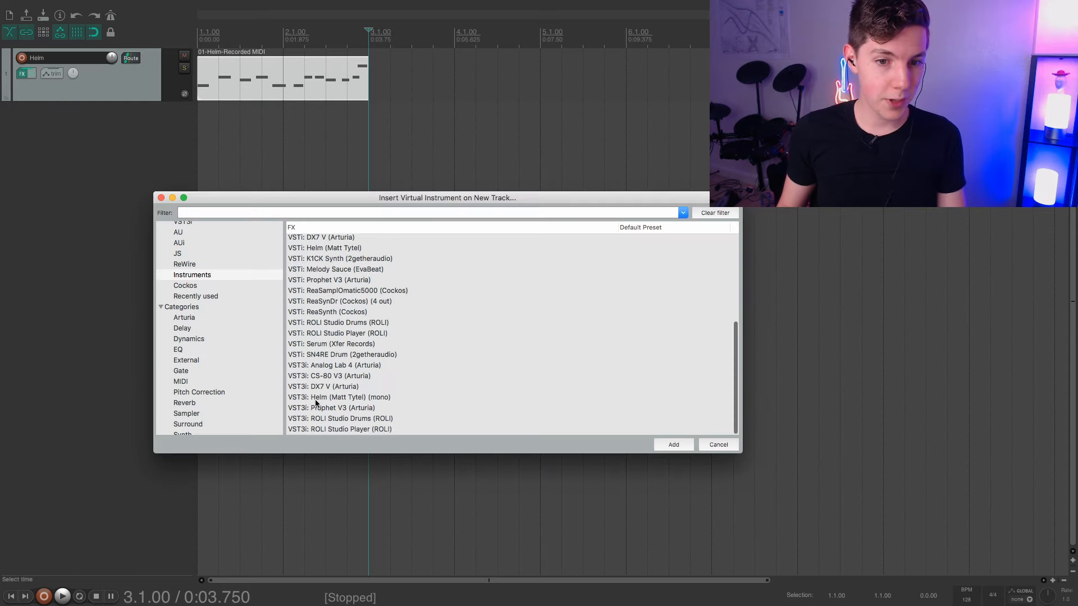
{"action": "scroll", "coordinate": [314, 386], "scroll_direction": "up", "scroll_amount": 1}
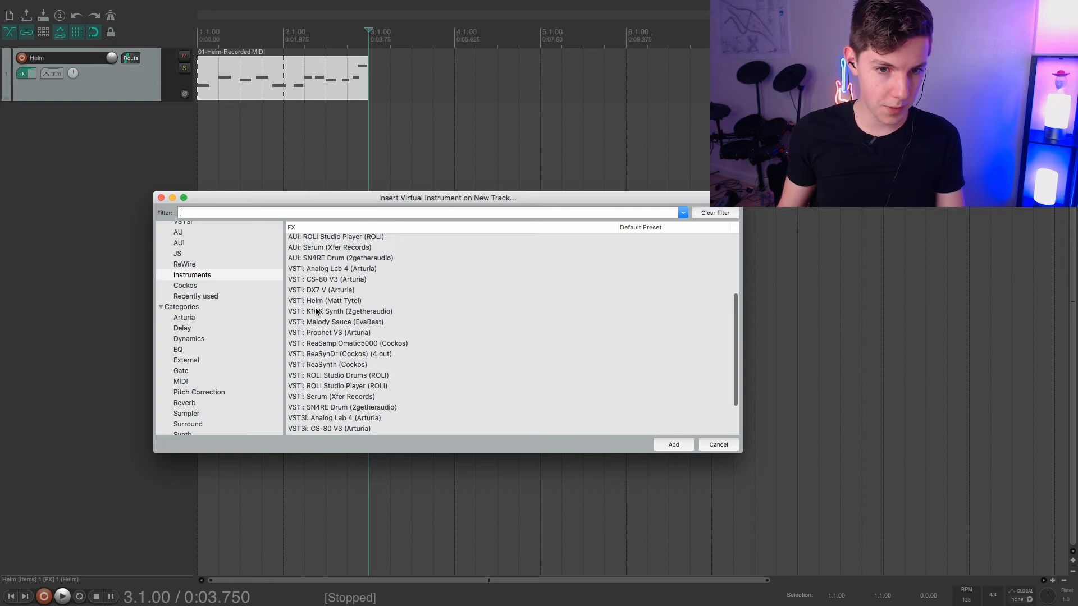
{"action": "double_click", "coordinate": [325, 299]}
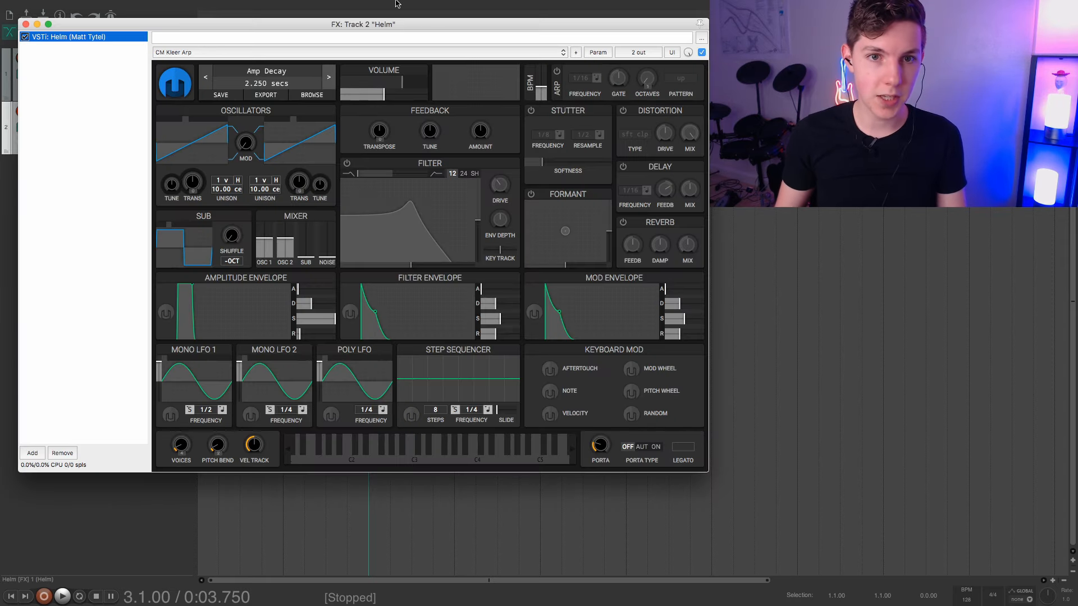
- Load the CM Grit Bass preset from Helm's Bass category on the new track and close the plugin window
{"action": "left_click", "coordinate": [269, 73]}
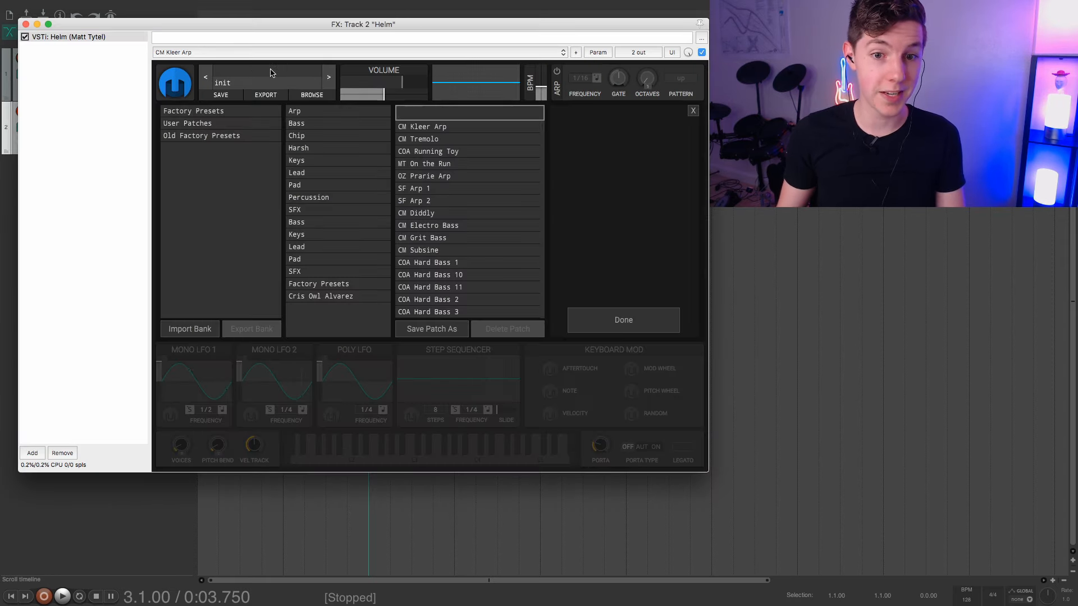
{"action": "left_click", "coordinate": [315, 125]}
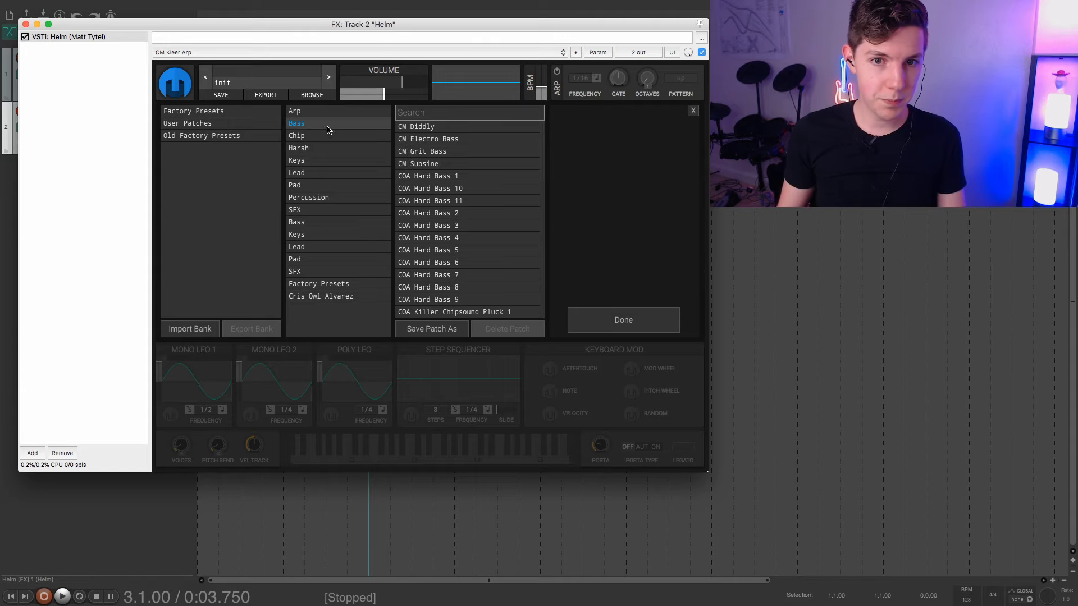
{"action": "left_click", "coordinate": [442, 151]}
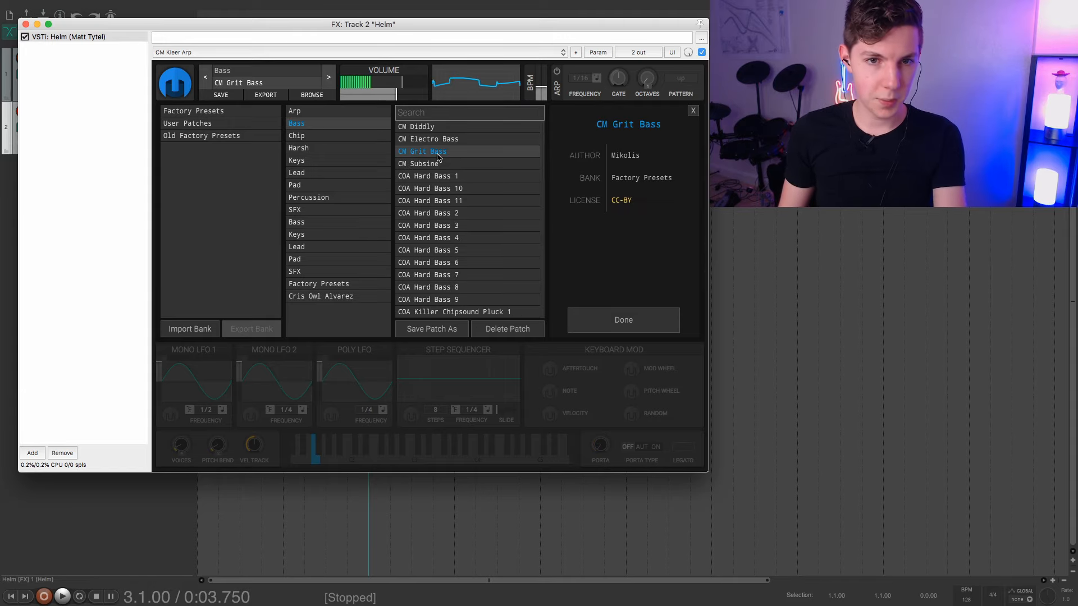
{"action": "left_click", "coordinate": [694, 111]}
{"action": "left_click", "coordinate": [26, 24]}
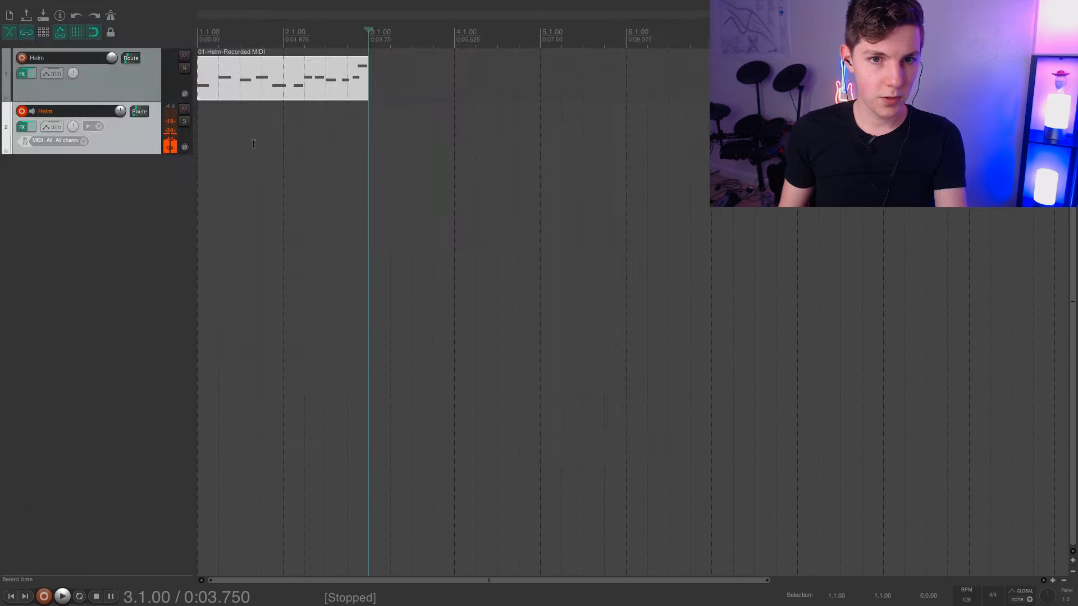
- Move the melody clip to start at measure 2, and enable the metronome with primary volume about +5.78 dB and secondary gain about +2.66 dB
{"action": "left_click_drag", "start_coordinate": [245, 78], "coordinate": [331, 79]}
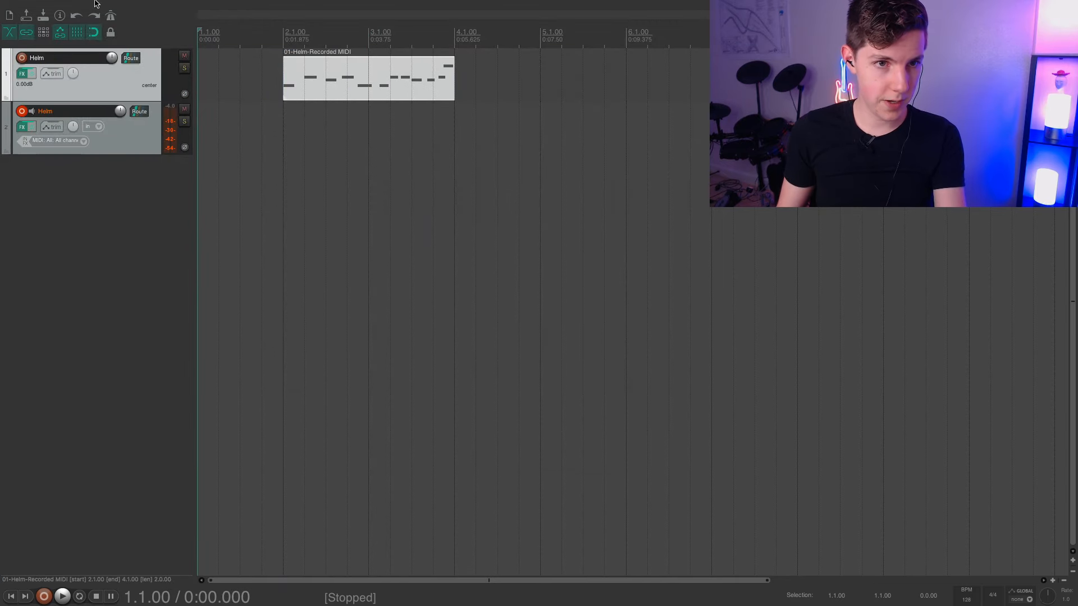
{"action": "right_click", "coordinate": [110, 17]}
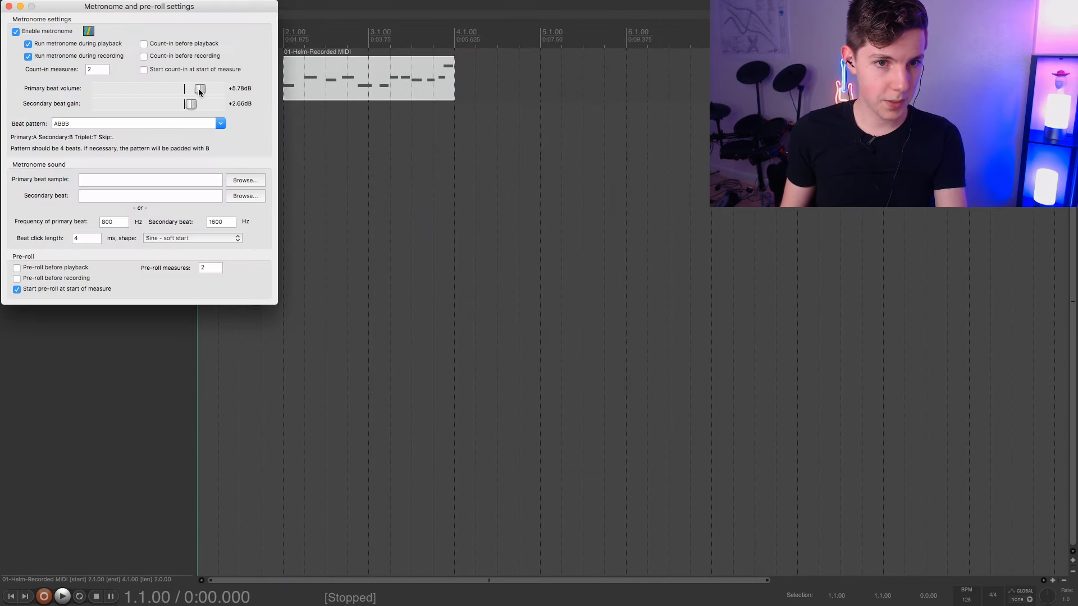
{"action": "left_click", "coordinate": [8, 7]}
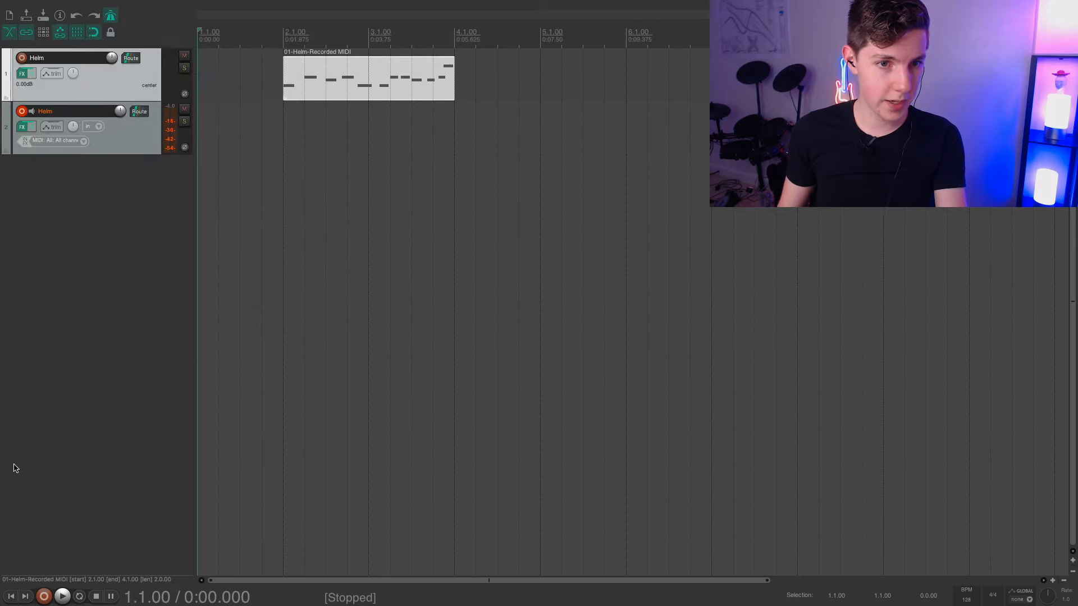
- Record two sustained bass notes, one per measure, on the second Helm track over measures 2 and 3, and trim the clip to those measures
{"action": "left_click", "coordinate": [43, 597]}
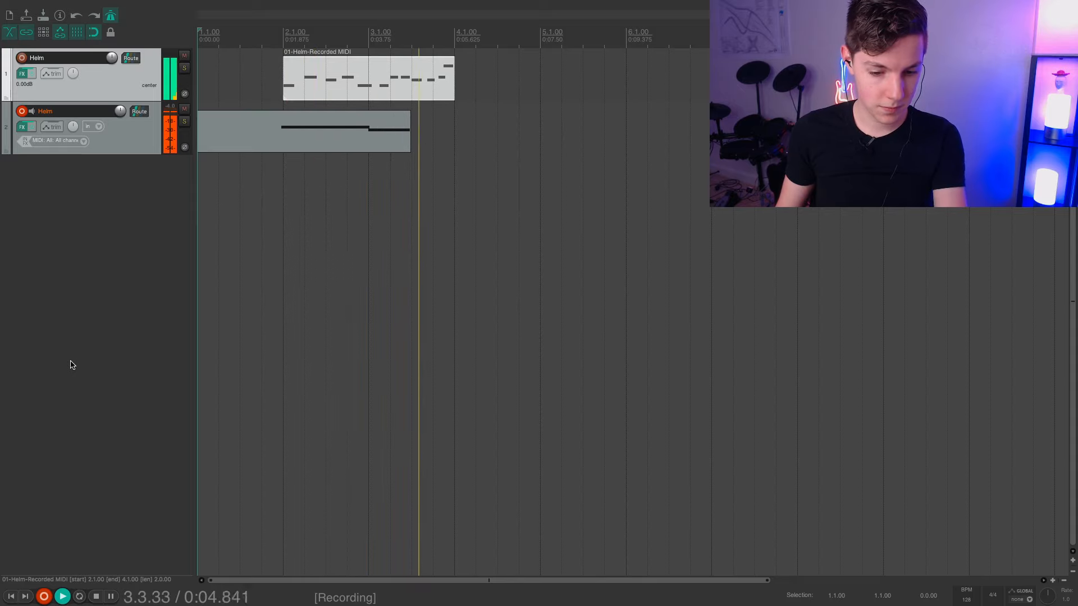
{"action": "key", "text": "space"}
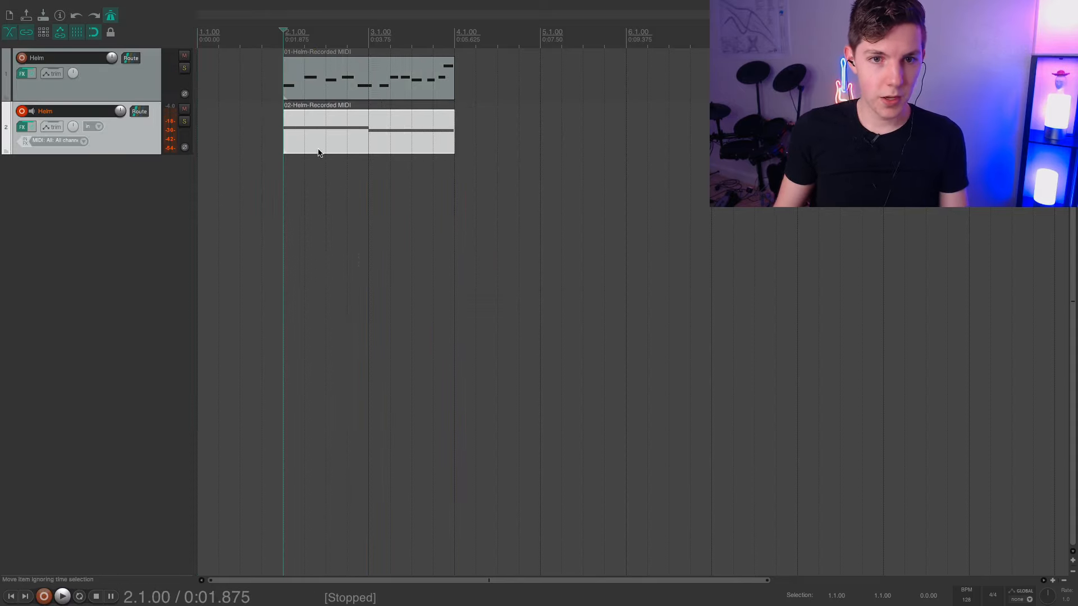
- Open the bass clip in the MIDI editor, inspect its two long notes, and close the editor
{"action": "double_click", "coordinate": [287, 130]}
{"action": "left_click", "coordinate": [301, 198]}
{"action": "left_click", "coordinate": [414, 204]}
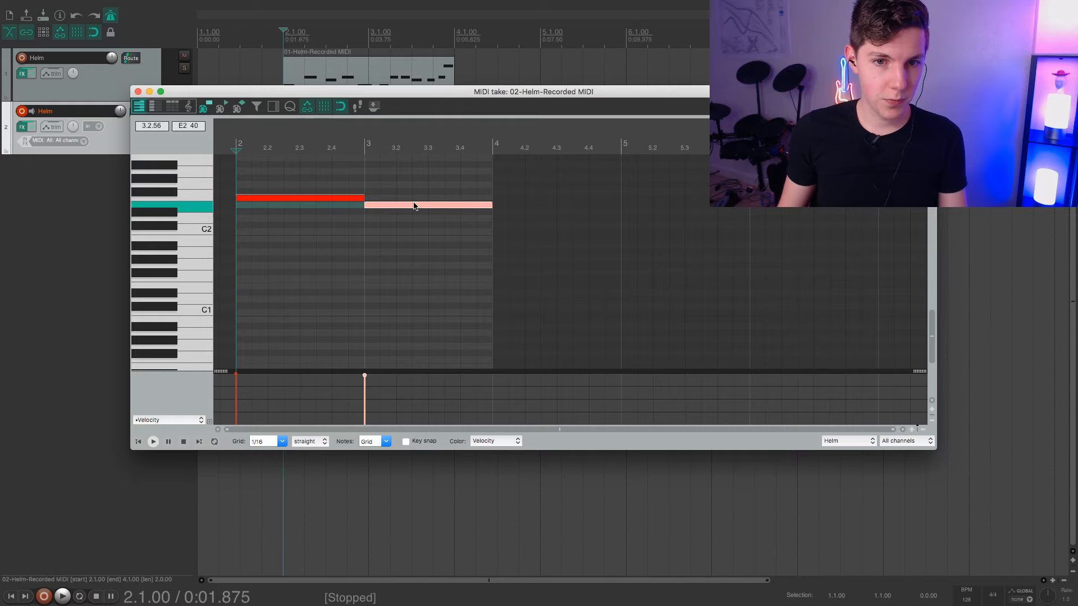
{"action": "left_click", "coordinate": [136, 92]}
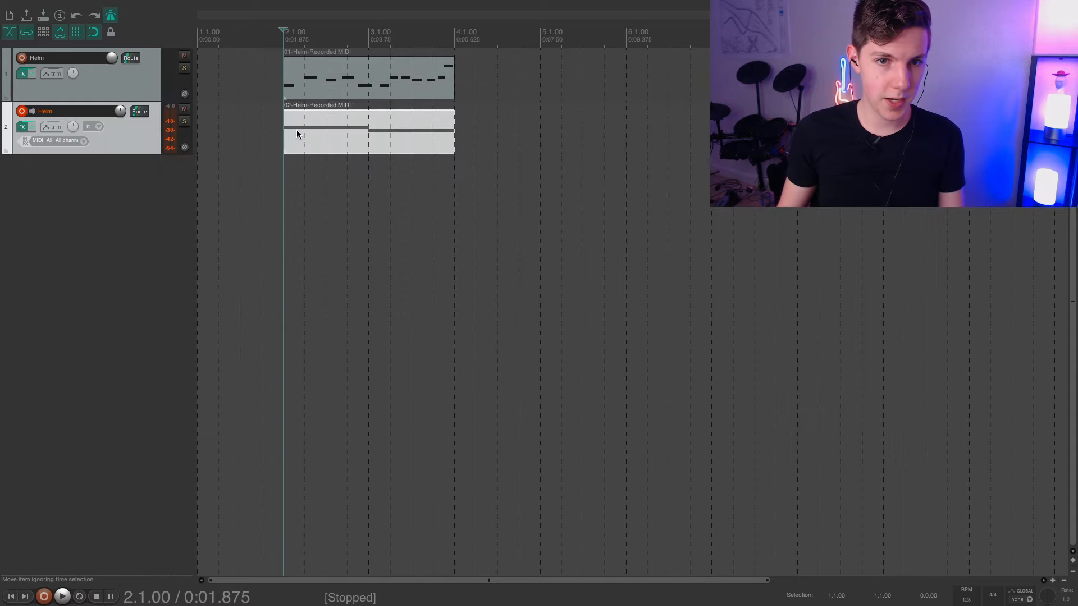
- Paste a copy of the bass clip at the start of measure 4 on the second Helm track
{"action": "left_click", "coordinate": [455, 41]}
{"action": "key", "text": "super+v"}
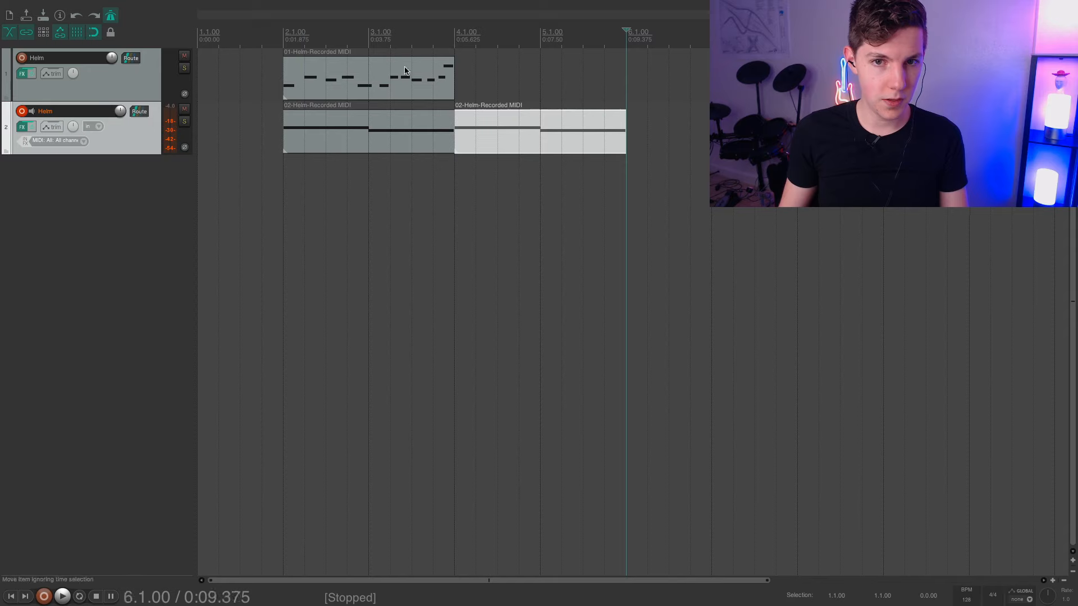
- Paste a copy of the melody clip at the start of measure 4 on the first Helm track
{"action": "left_click", "coordinate": [392, 73]}
{"action": "left_click", "coordinate": [455, 32]}
{"action": "key", "text": "super+v"}
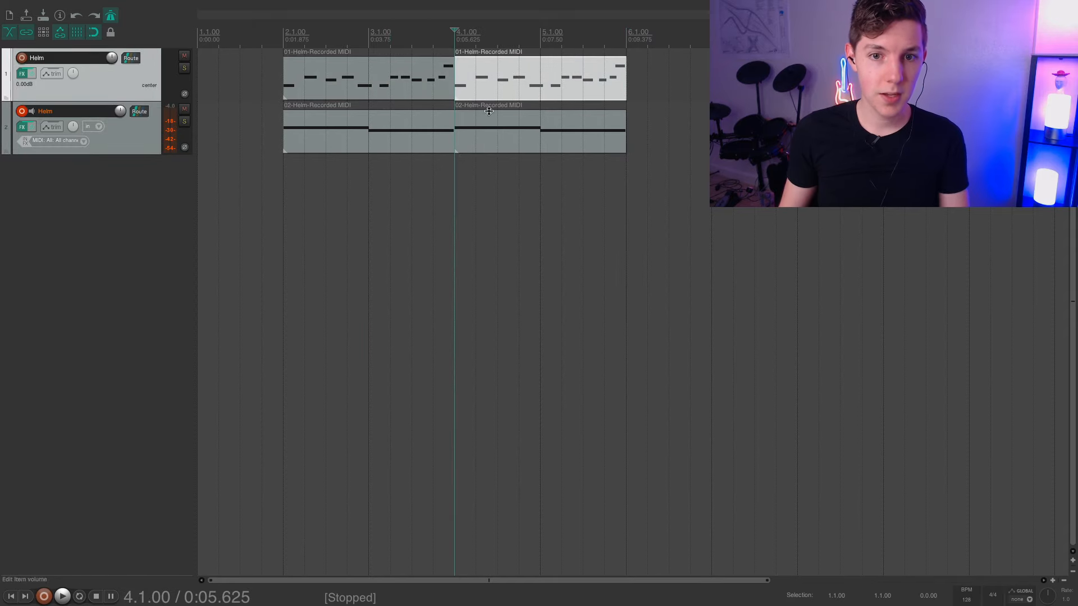
- In the copied bass clip at measure 4, lower the first note to D2 and raise the second note to G#2
{"action": "double_click", "coordinate": [485, 133]}
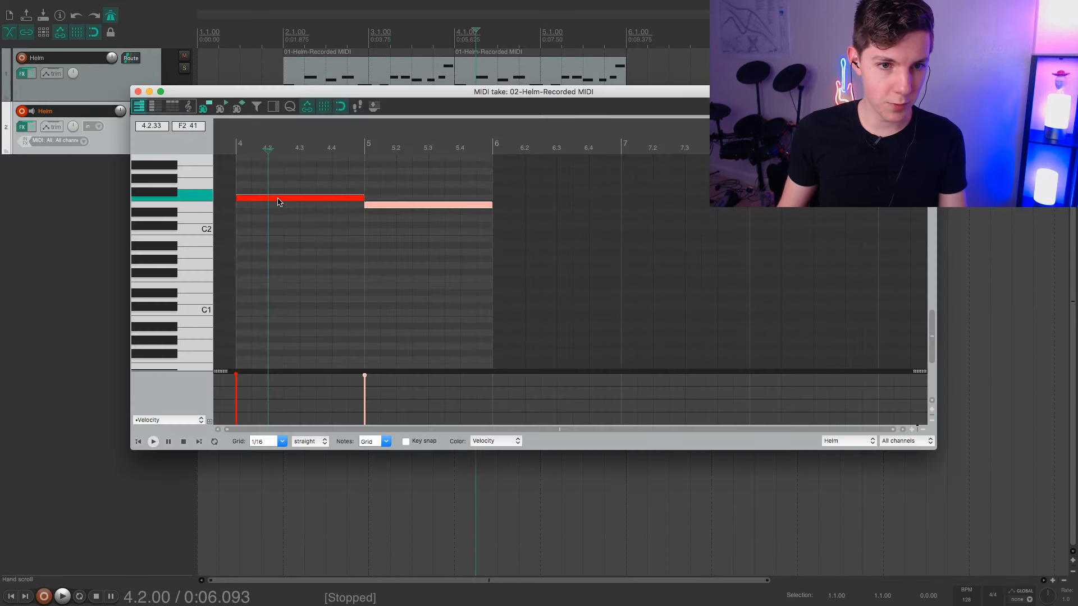
{"action": "left_click_drag", "start_coordinate": [279, 201], "coordinate": [277, 218]}
{"action": "left_click", "coordinate": [370, 206]}
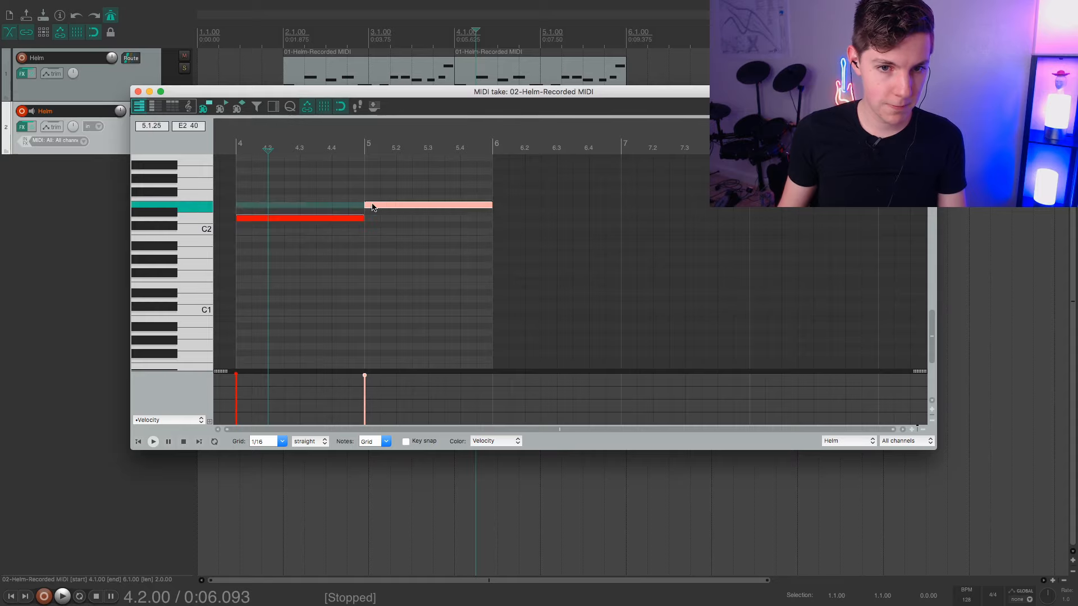
{"action": "left_click_drag", "start_coordinate": [372, 207], "coordinate": [371, 178]}
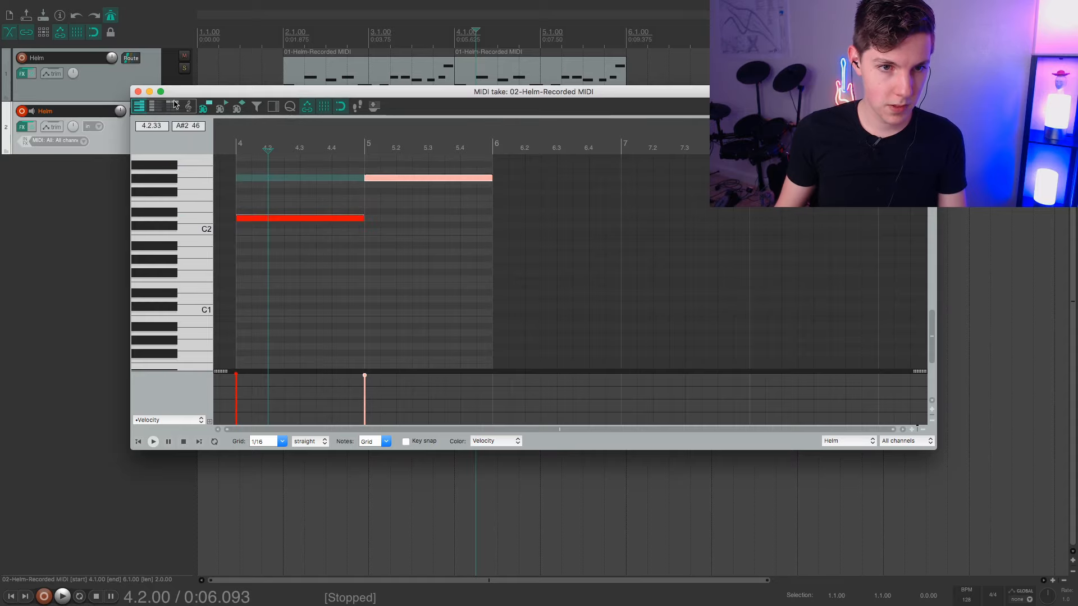
- Play both tracks from measure 2 with the MIDI editor closed, then stop playback
{"action": "left_click", "coordinate": [281, 40]}
{"action": "key", "text": "space"}
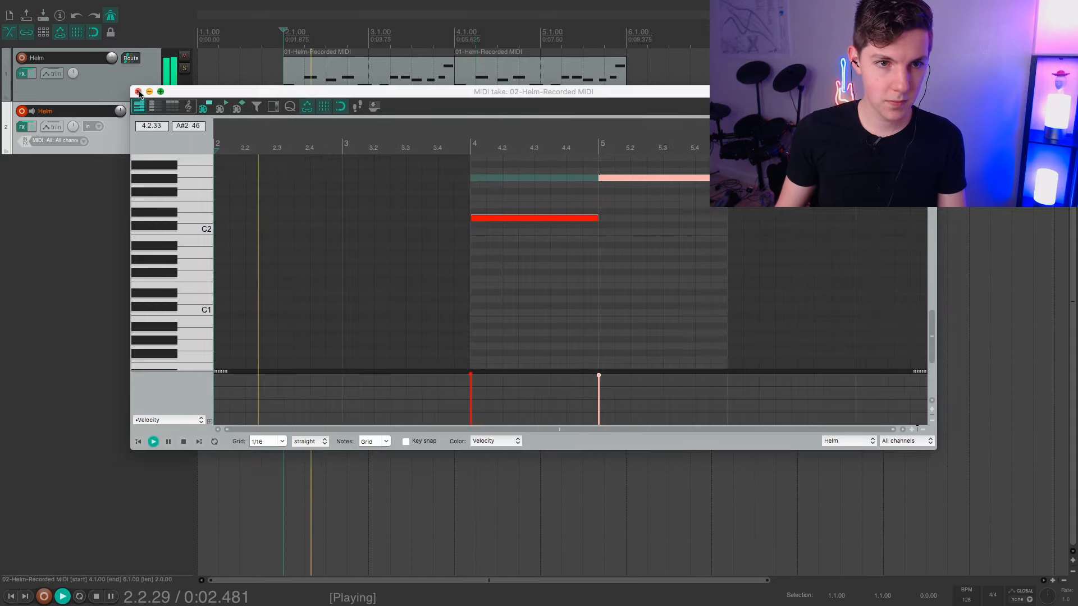
{"action": "left_click", "coordinate": [138, 91]}
{"action": "scroll", "coordinate": [413, 192], "scroll_direction": "right", "scroll_amount": 2}
{"action": "scroll", "coordinate": [414, 193], "scroll_direction": "left", "scroll_amount": 2}
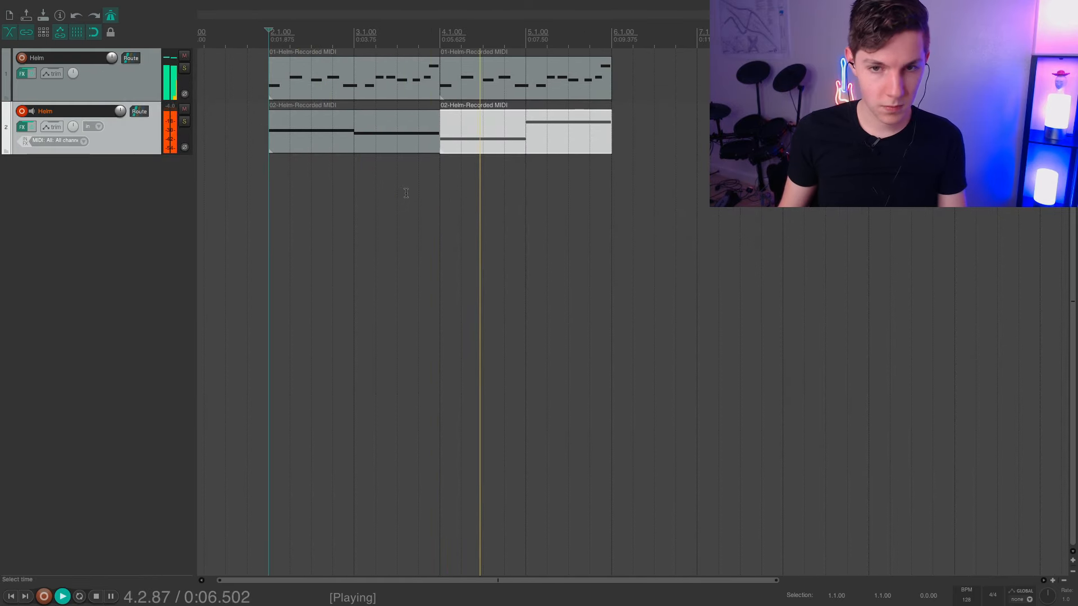
{"action": "key", "text": "space"}
- Lower the measure 5 note in the copied bass clip to G2 and close the MIDI editor
{"action": "left_click", "coordinate": [525, 128]}
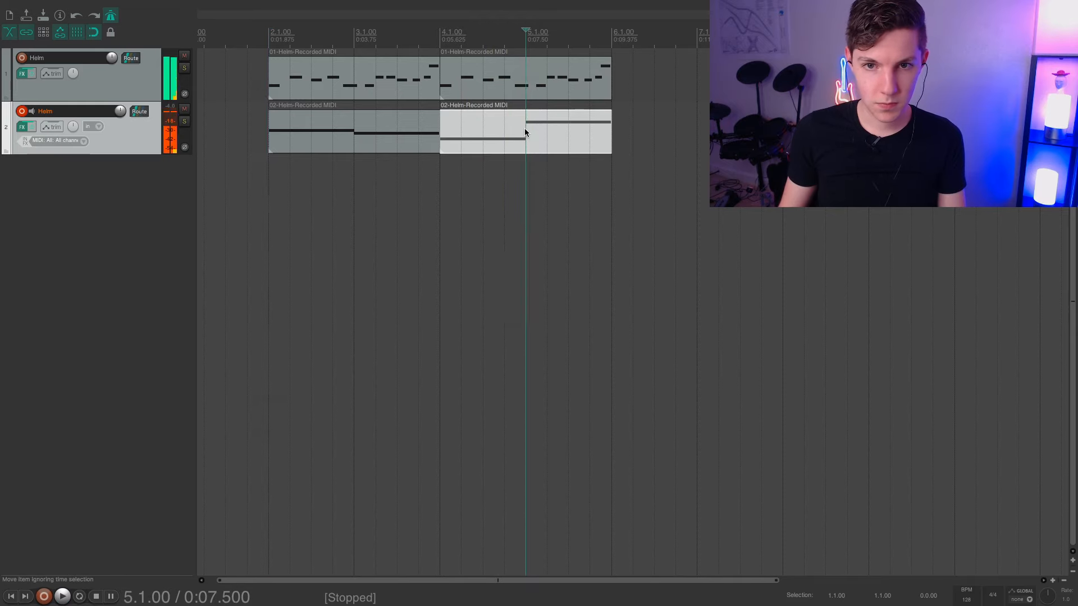
{"action": "double_click", "coordinate": [524, 128]}
{"action": "left_click_drag", "start_coordinate": [612, 181], "coordinate": [612, 187]}
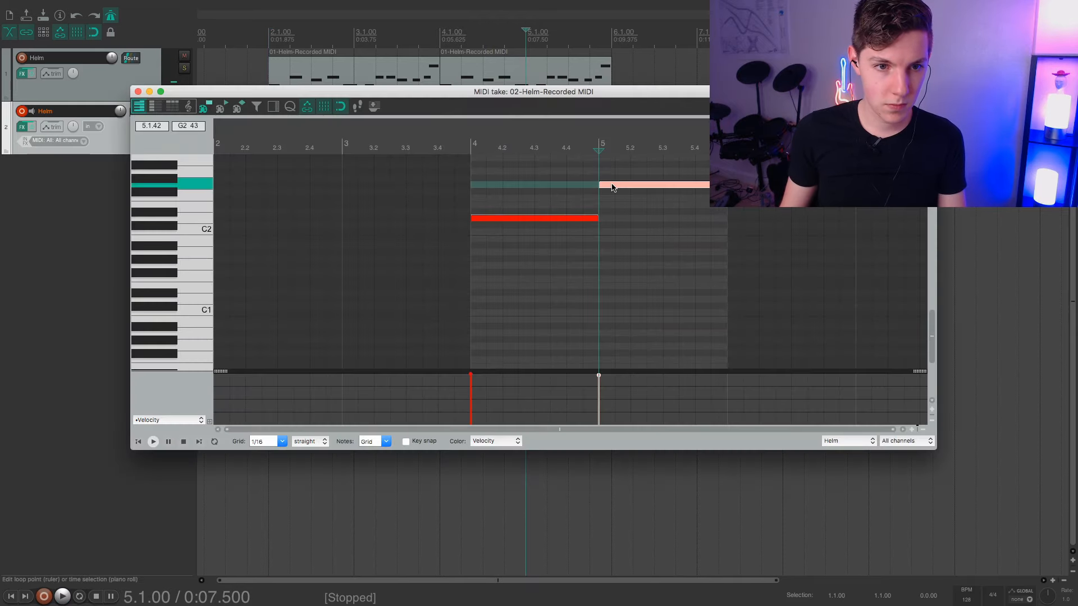
{"action": "left_click", "coordinate": [138, 92]}
- Play the arrangement from measure 5, restart it from measure 2 and stop playback
{"action": "key", "text": "space"}
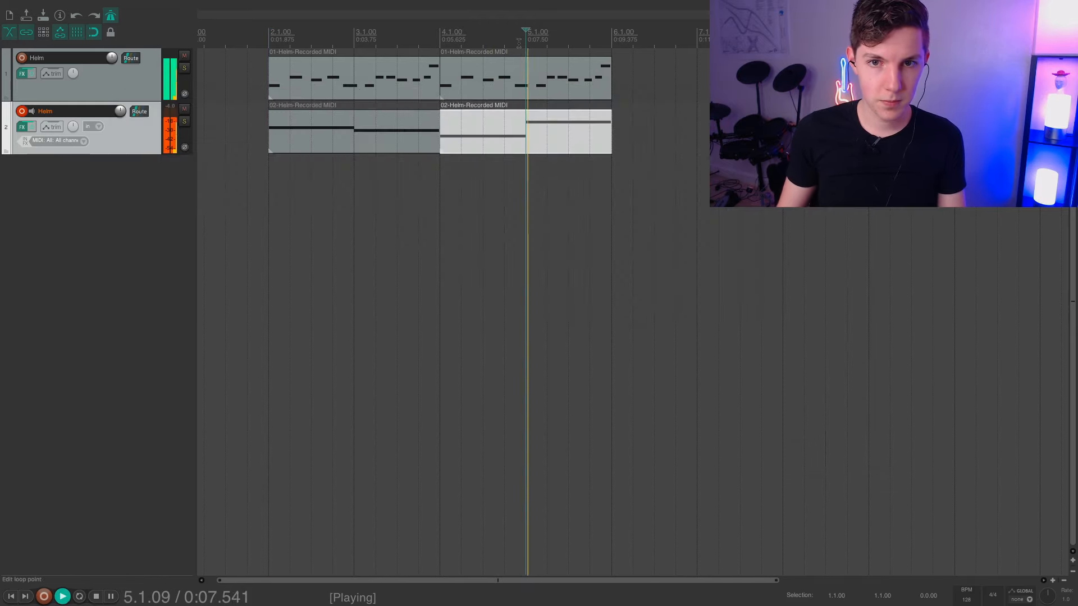
{"action": "left_click", "coordinate": [277, 39]}
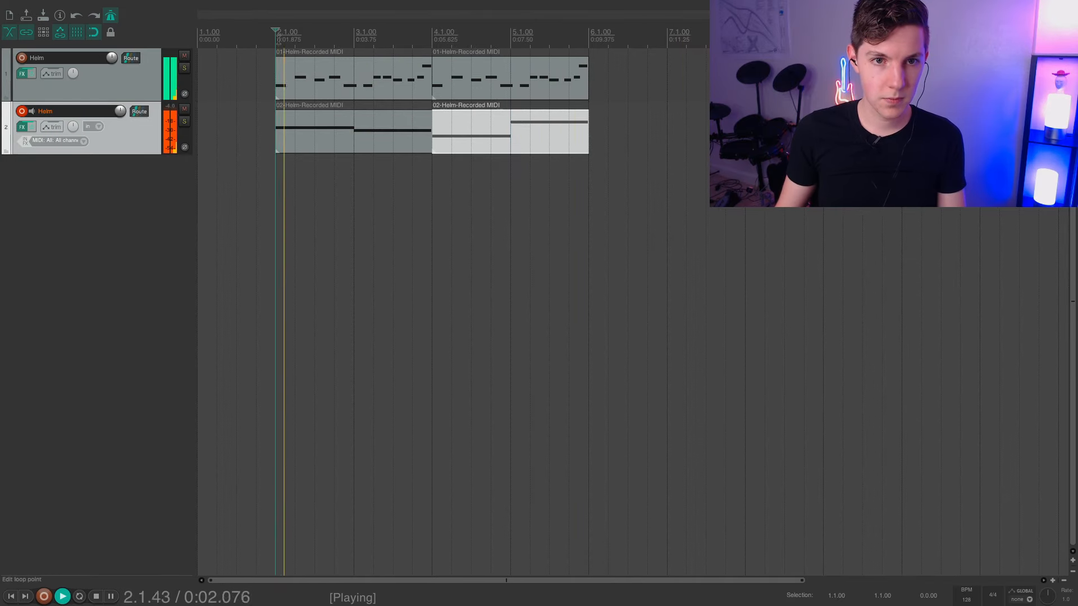
{"action": "key", "text": "space"}
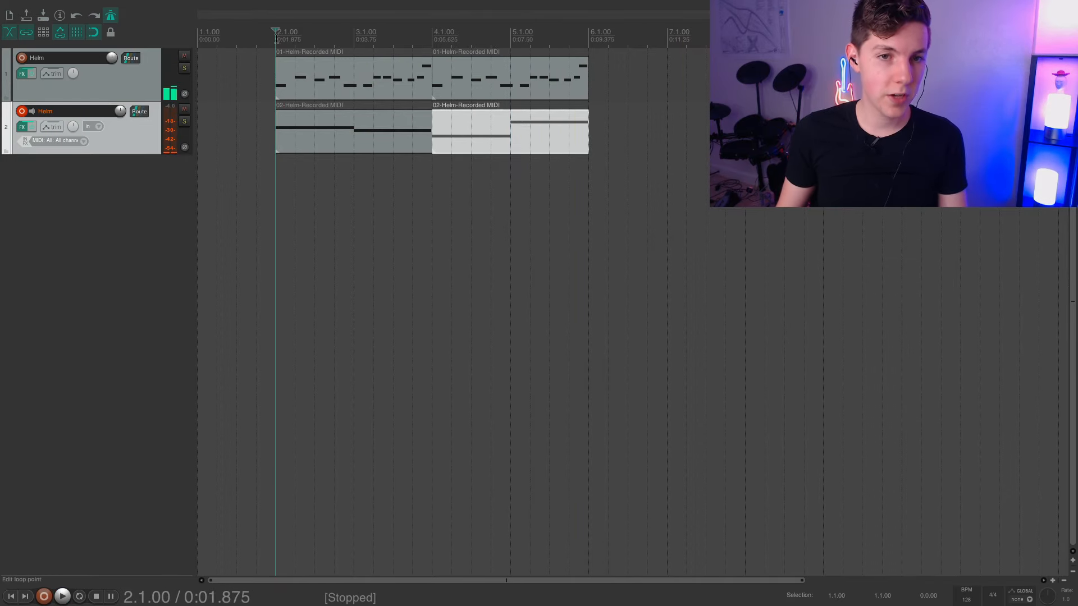
- Set a repeating loop from measure 2 to measure 6 and play it with the metronome off
{"action": "left_click_drag", "start_coordinate": [278, 39], "coordinate": [586, 38]}
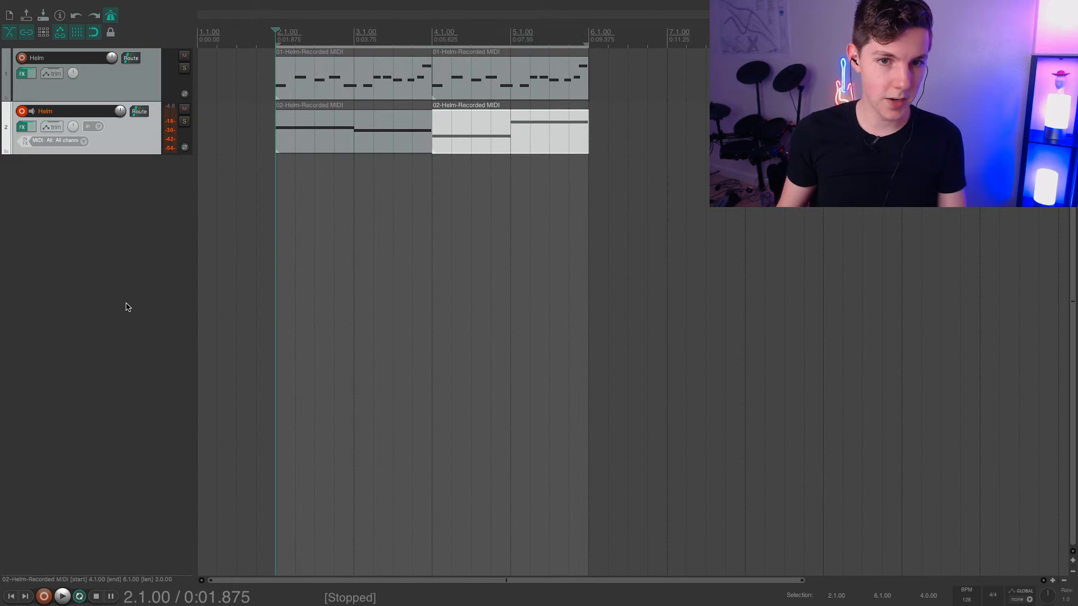
{"action": "key", "text": "space"}
{"action": "scroll", "coordinate": [264, 308], "scroll_direction": "down", "scroll_amount": 1}
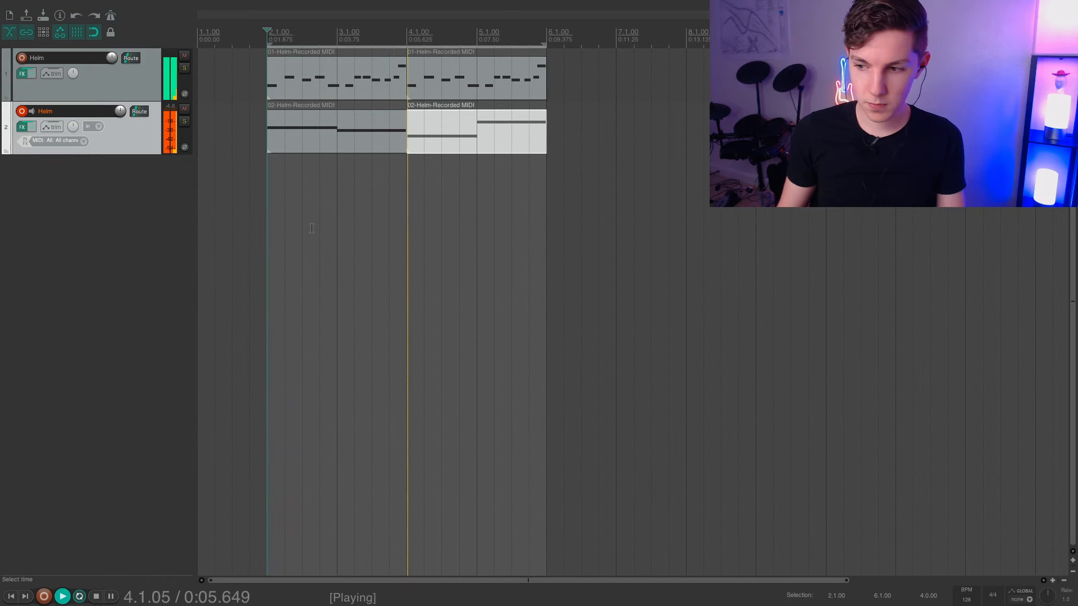
{"action": "scroll", "coordinate": [310, 231], "scroll_direction": "down", "scroll_amount": 1}
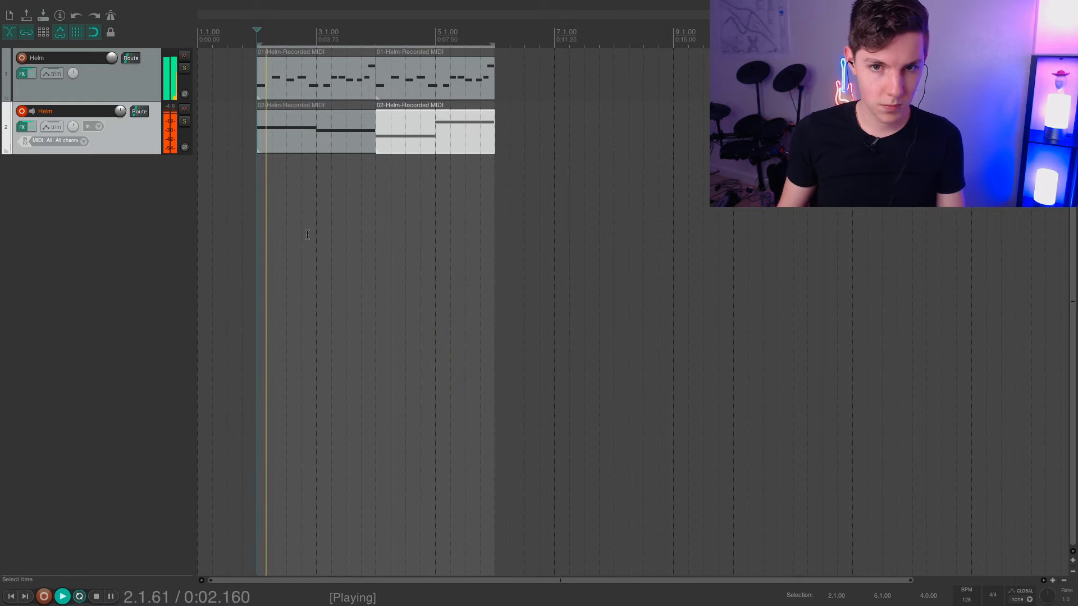
{"action": "key", "text": "space"}
- Open the copied melody clip in the MIDI editor and play it from measure 4
{"action": "double_click", "coordinate": [466, 81]}
{"action": "scroll", "coordinate": [466, 225], "scroll_direction": "up", "scroll_amount": 1}
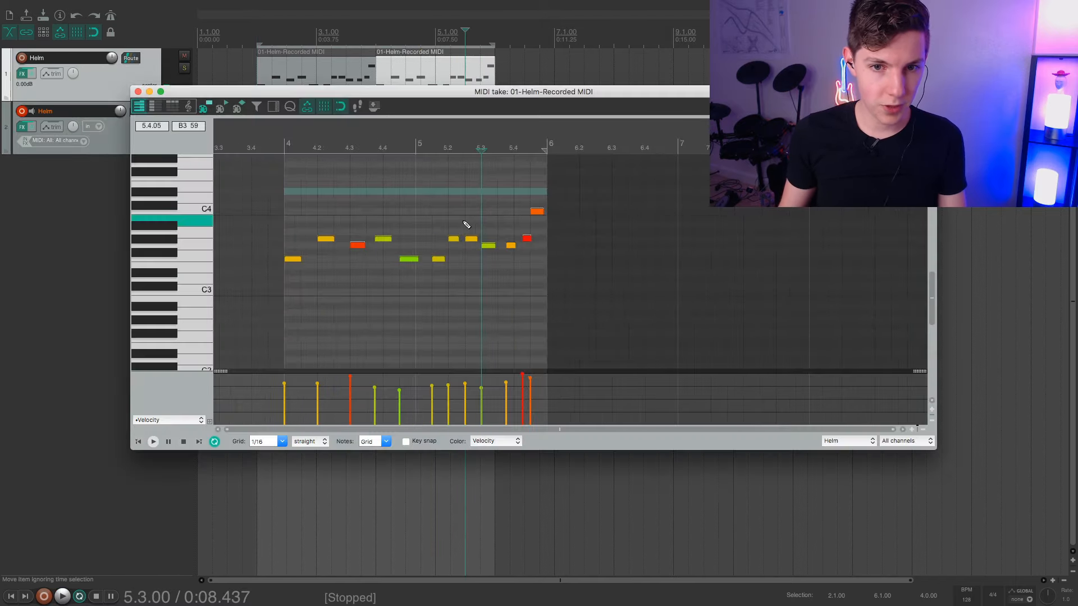
{"action": "left_click", "coordinate": [282, 144]}
{"action": "key", "text": "space"}
{"action": "scroll", "coordinate": [471, 212], "scroll_direction": "up", "scroll_amount": 1}
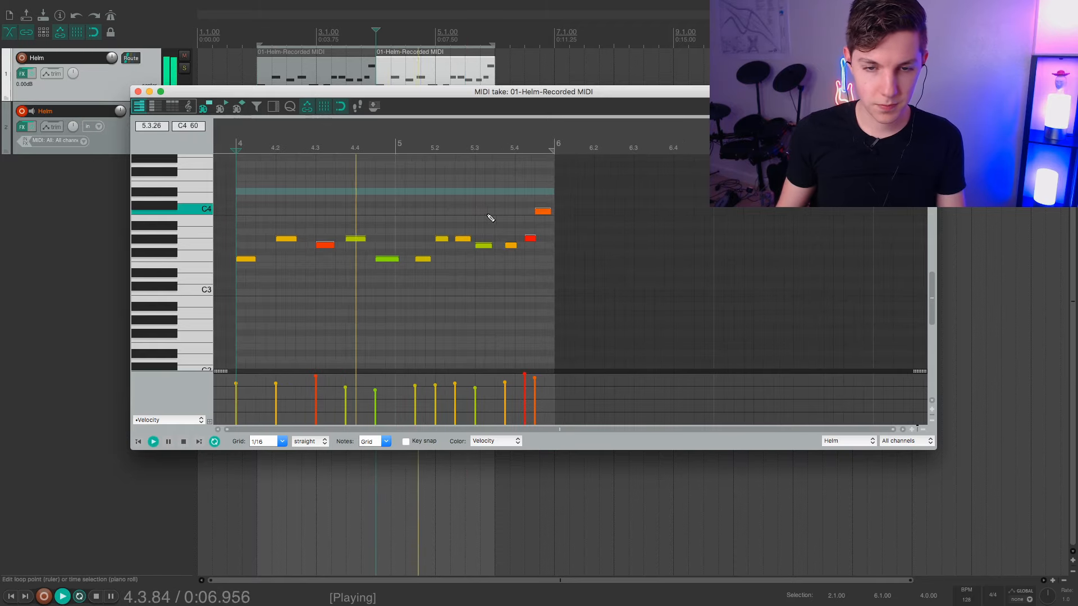
{"action": "key", "text": "space"}
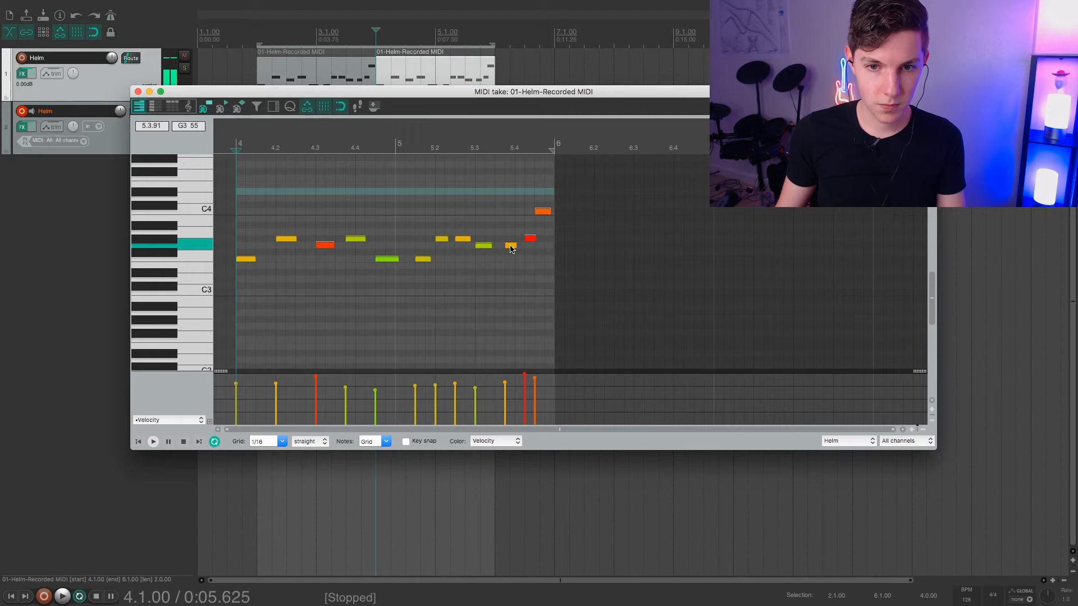
- Near the end of the copied melody, raise the third-last note from G3 to C4, lower the last note to G3, and play back the change
{"action": "left_click_drag", "start_coordinate": [512, 249], "coordinate": [540, 245]}
{"action": "left_click", "coordinate": [530, 240]}
{"action": "key", "text": "space"}
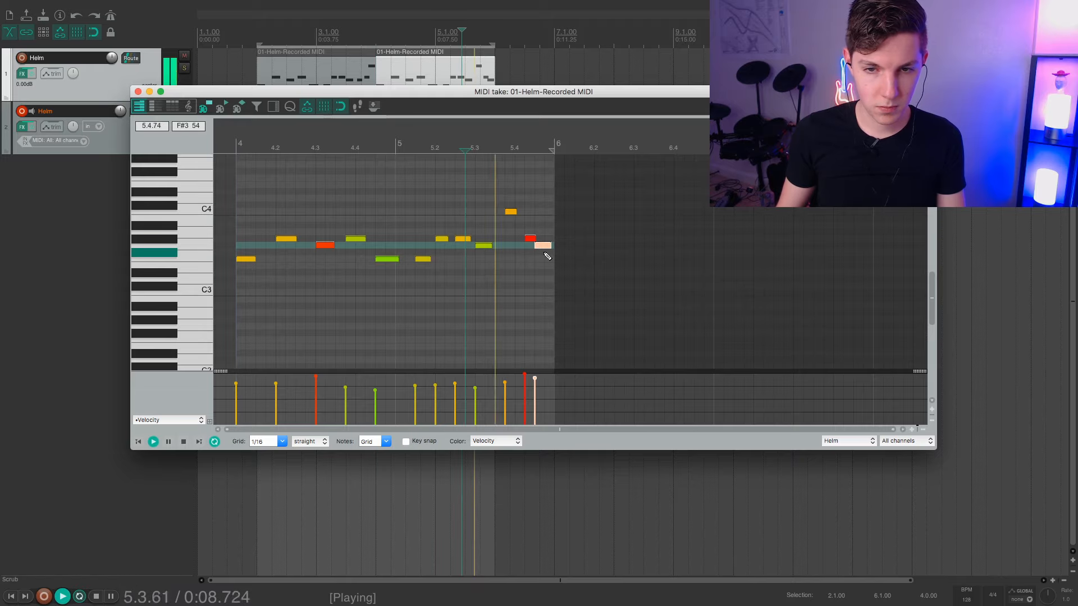
- Close the MIDI editor, stop playback and disarm the second Helm track
{"action": "left_click", "coordinate": [138, 92]}
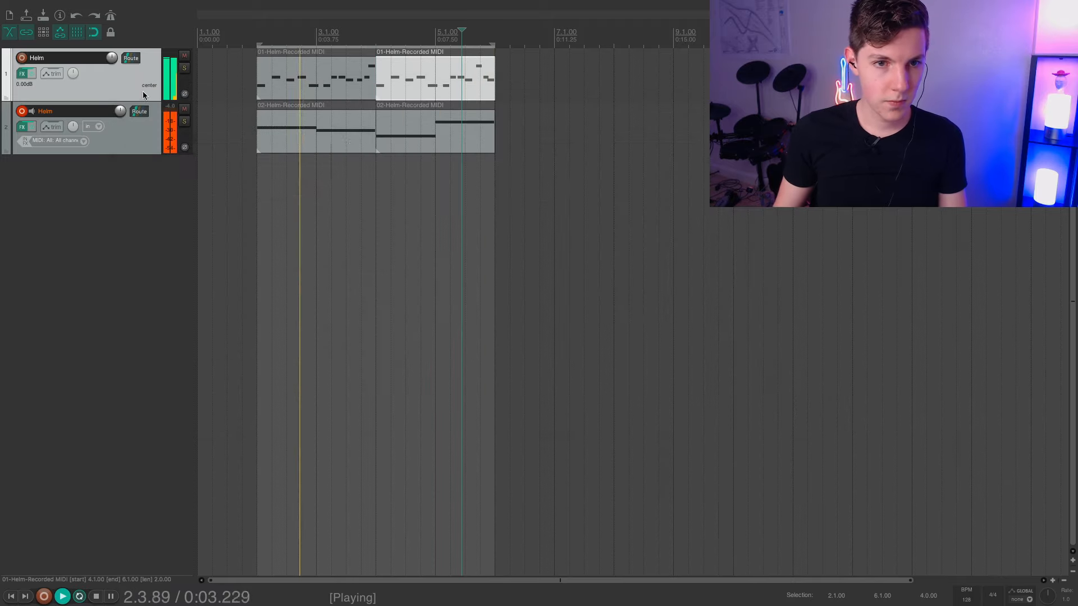
{"action": "key", "text": "space"}
{"action": "left_click", "coordinate": [21, 111]}
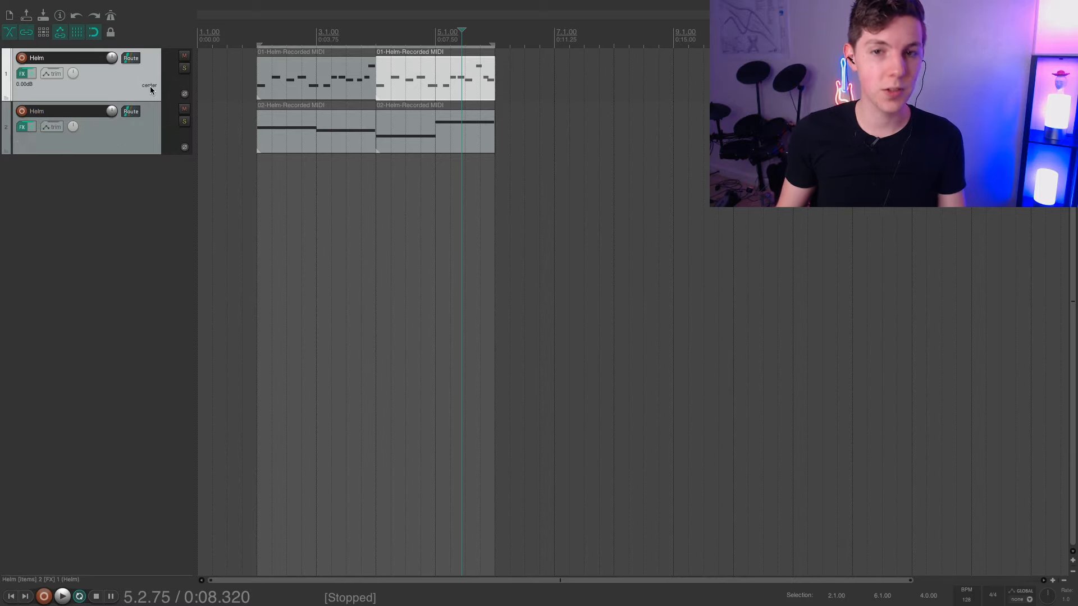
{"action": "left_click", "coordinate": [554, 34]}
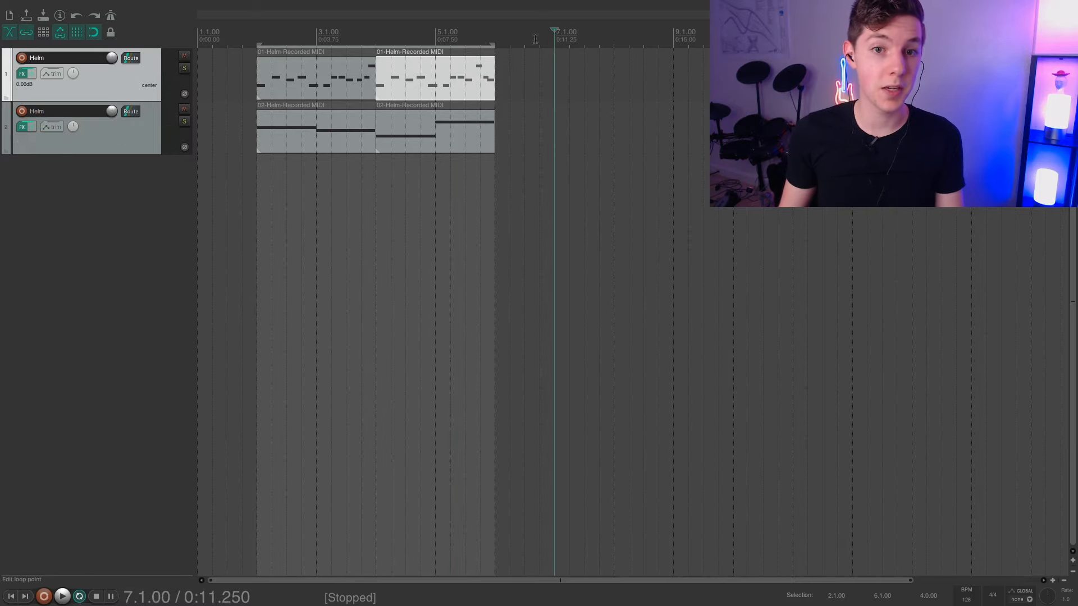
{"action": "left_click", "coordinate": [156, 6]}
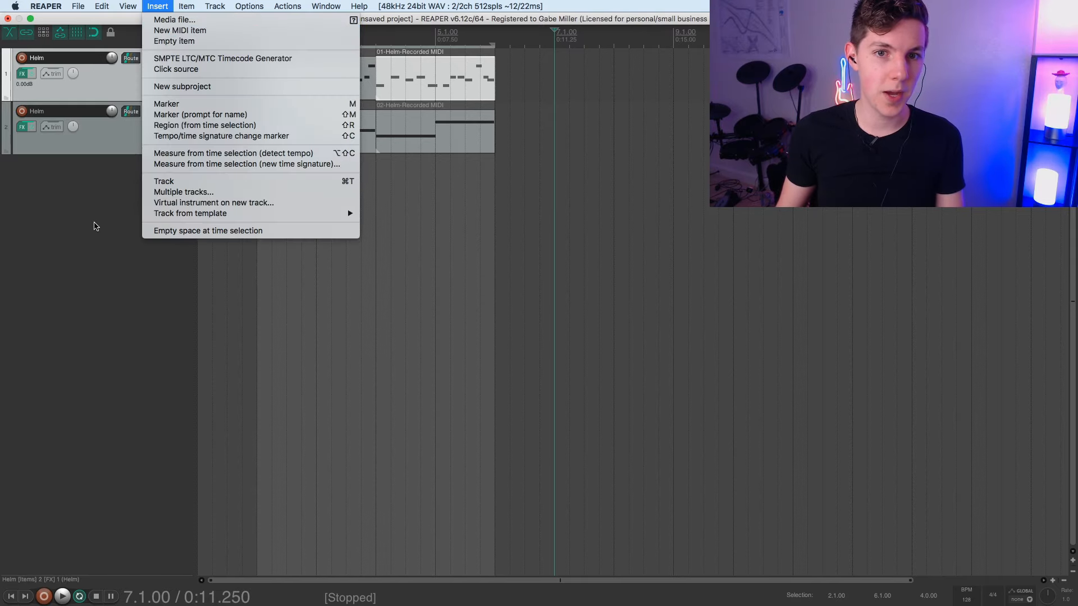
{"action": "left_click", "coordinate": [95, 227]}
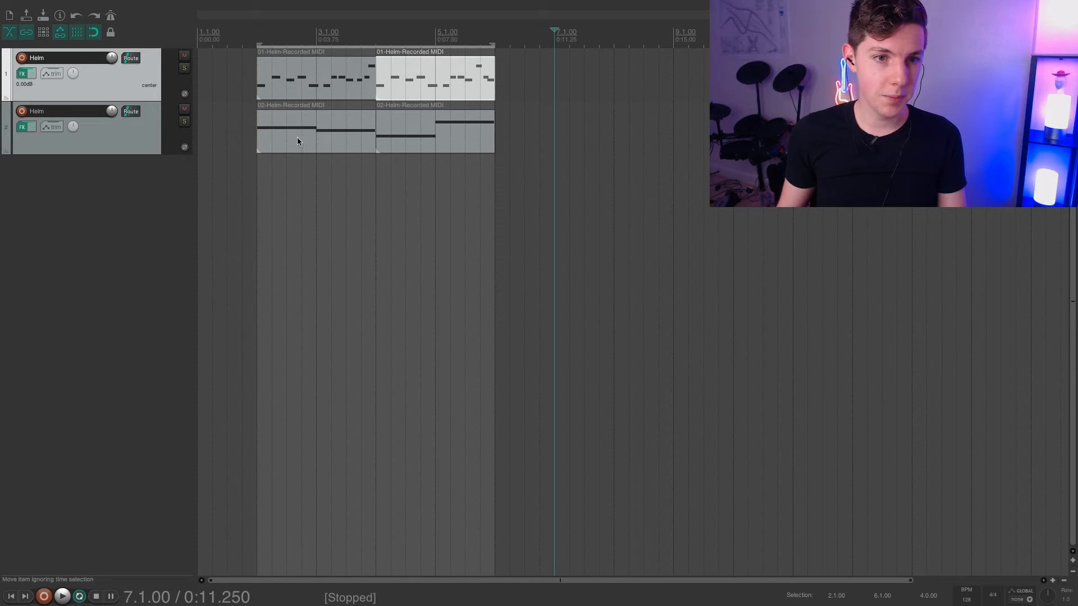
- Solo the second Helm track and briefly play it
{"action": "left_click", "coordinate": [94, 142]}
{"action": "left_click", "coordinate": [184, 121]}
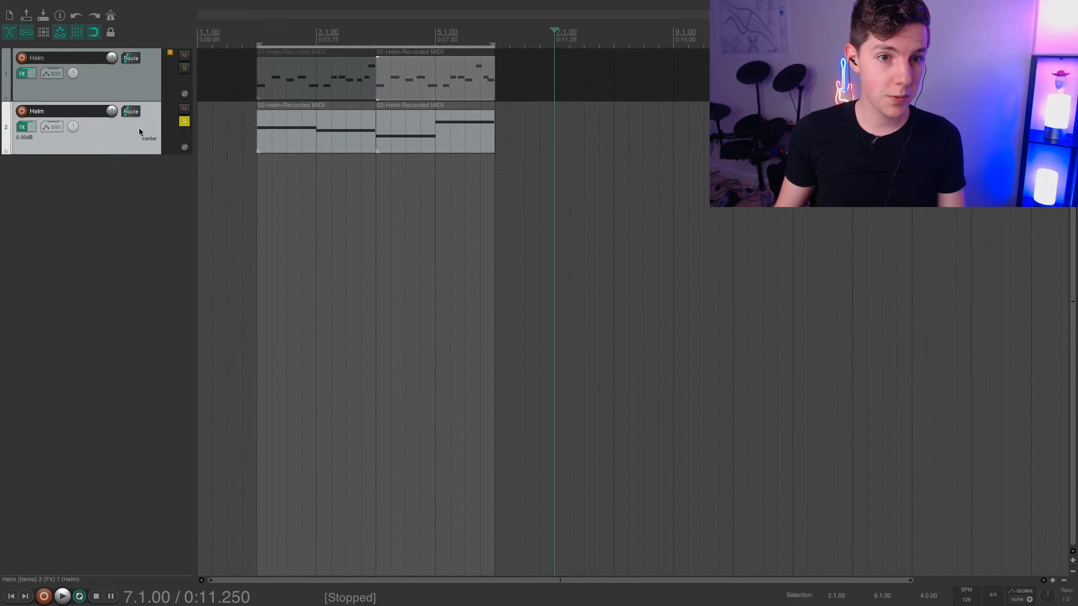
{"action": "key", "text": "space"}
{"action": "key", "text": "space"}
- Add Audio Assault's AU: Defacer effect to the second Helm track and move its FX window aside
{"action": "left_click", "coordinate": [22, 129]}
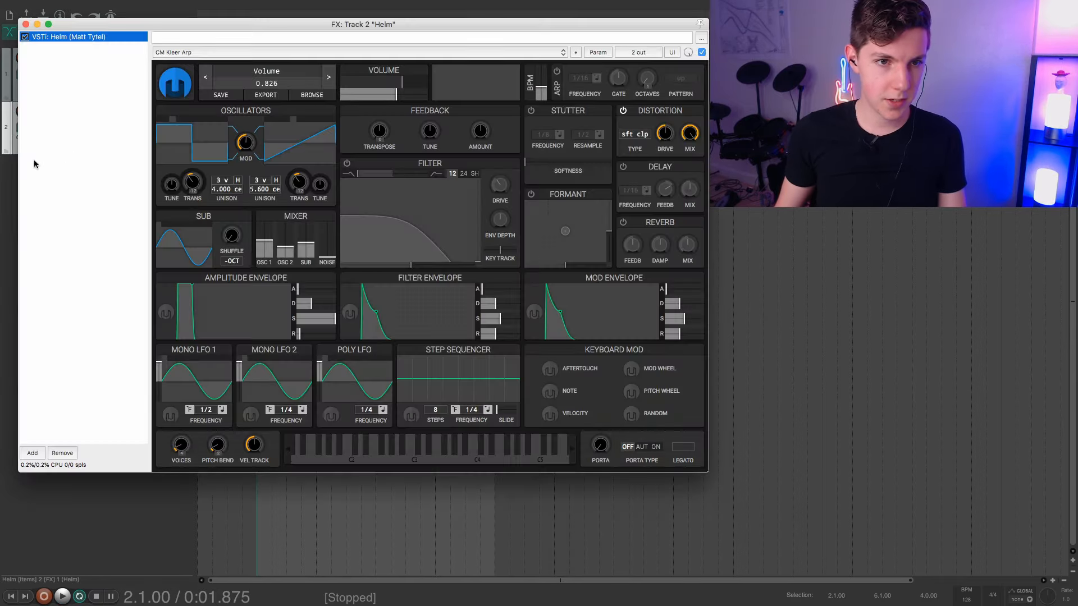
{"action": "left_click", "coordinate": [32, 454]}
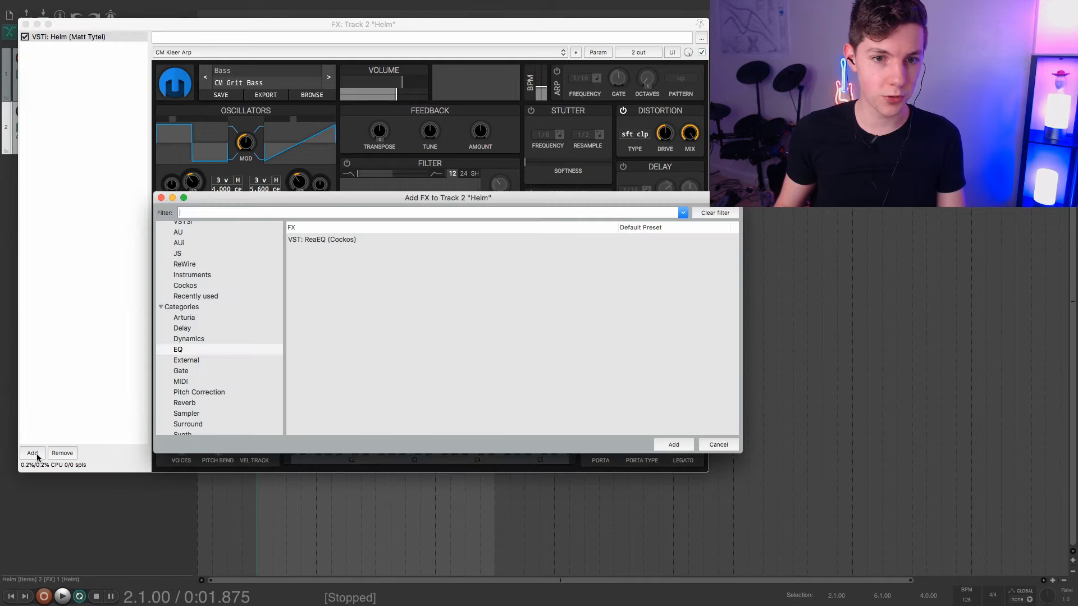
{"action": "scroll", "coordinate": [187, 353], "scroll_direction": "down", "scroll_amount": 5}
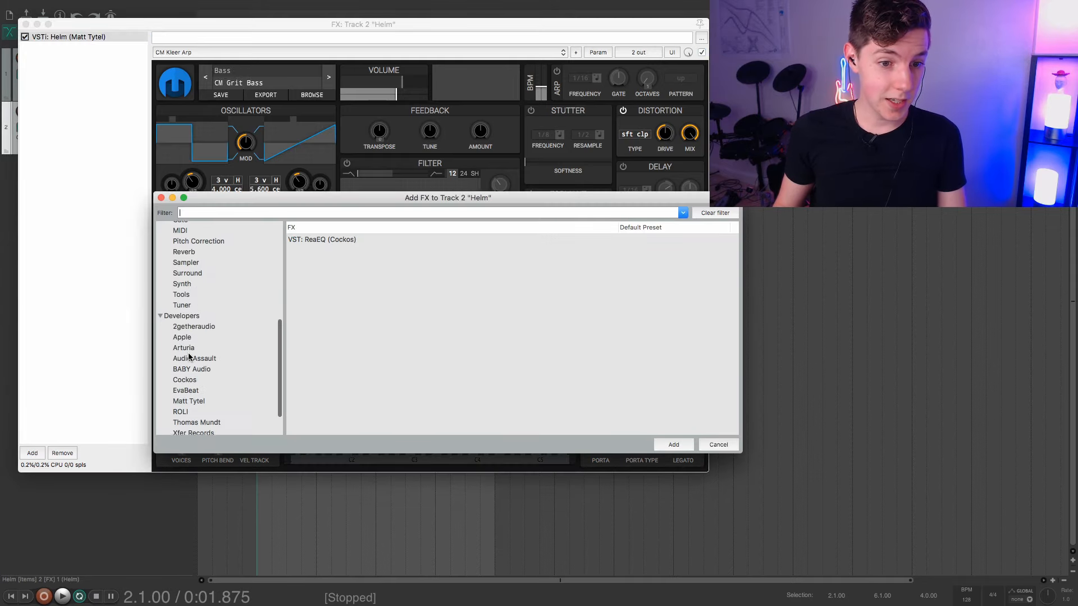
{"action": "left_click", "coordinate": [204, 363]}
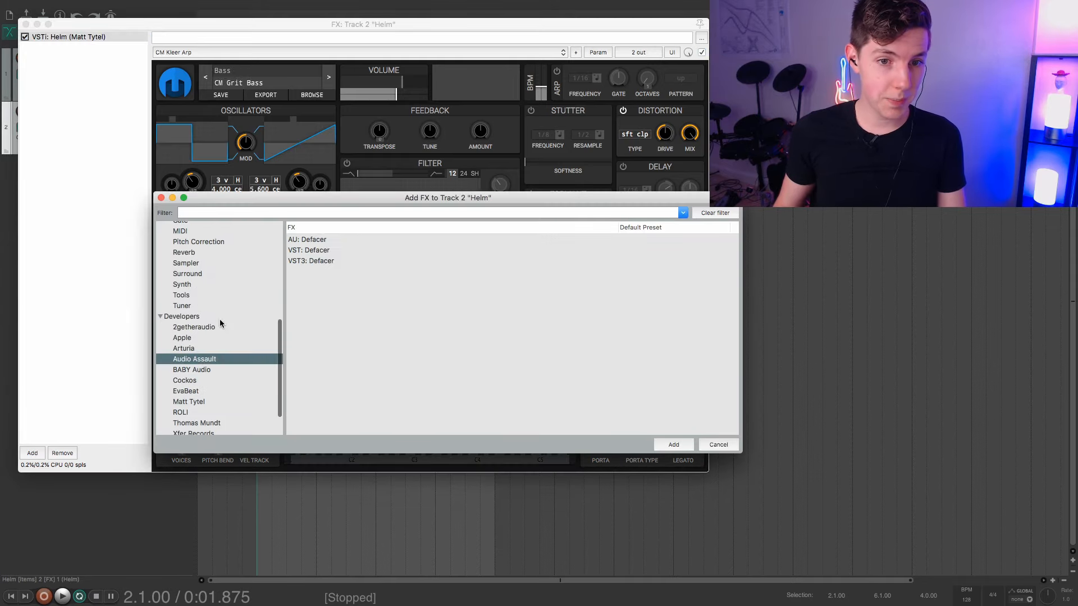
{"action": "double_click", "coordinate": [319, 240]}
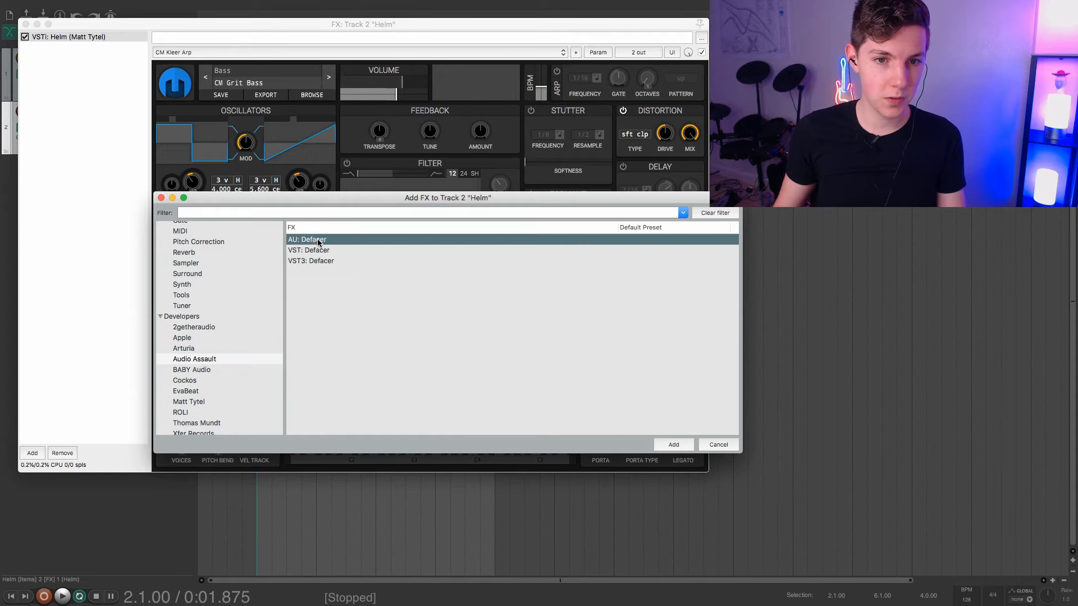
{"action": "left_click_drag", "start_coordinate": [215, 24], "coordinate": [202, 80]}
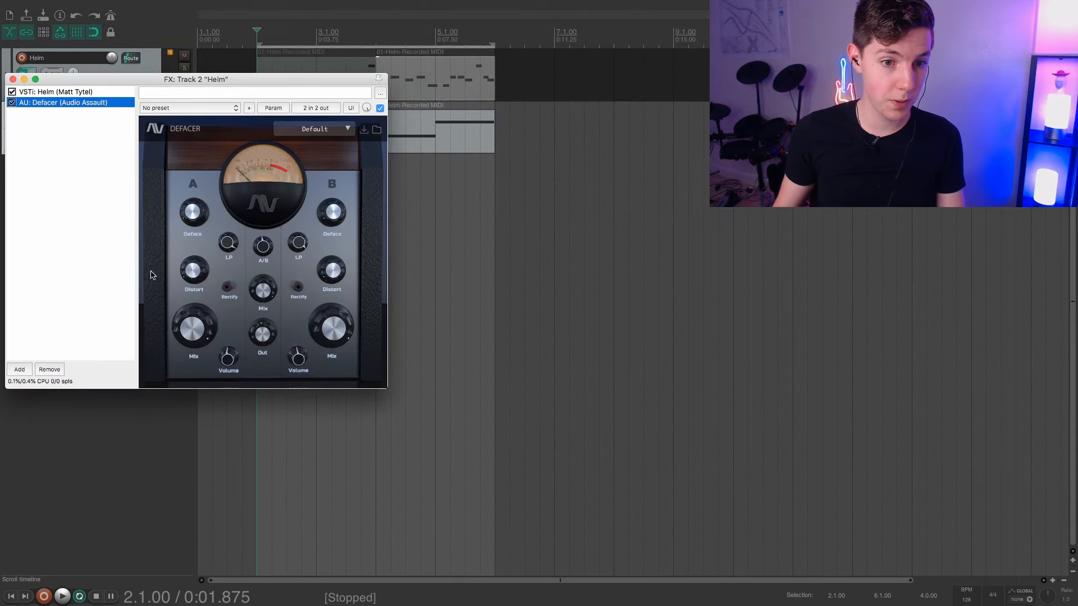
{"action": "mouse_move", "coordinate": [192, 267]}
{"action": "key", "text": "space"}
{"action": "left_click_drag", "start_coordinate": [193, 268], "coordinate": [191, 233]}
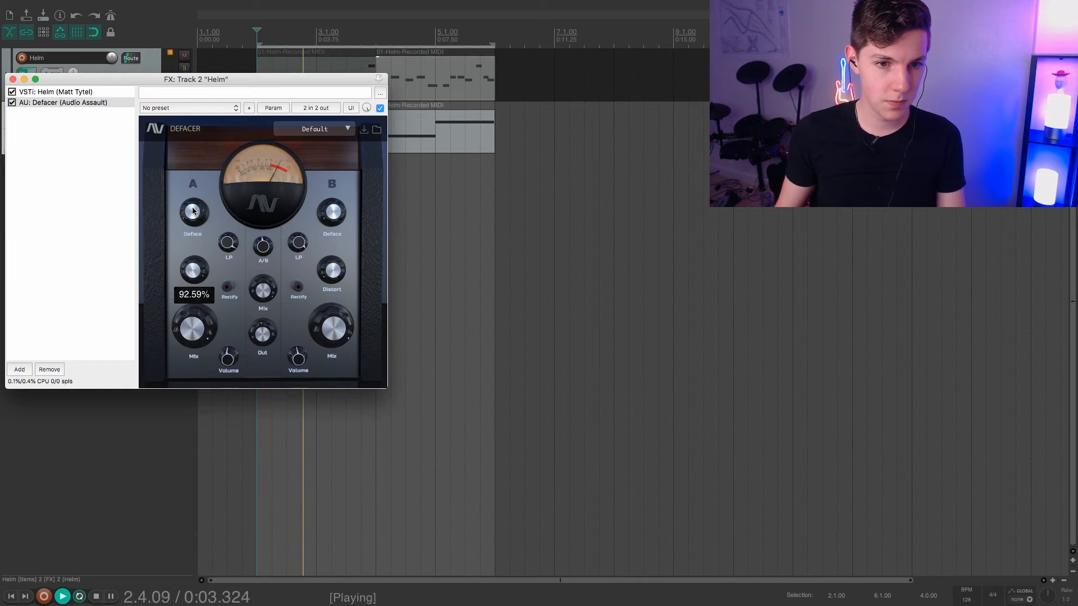
{"action": "left_click", "coordinate": [227, 288]}
{"action": "left_click", "coordinate": [227, 288]}
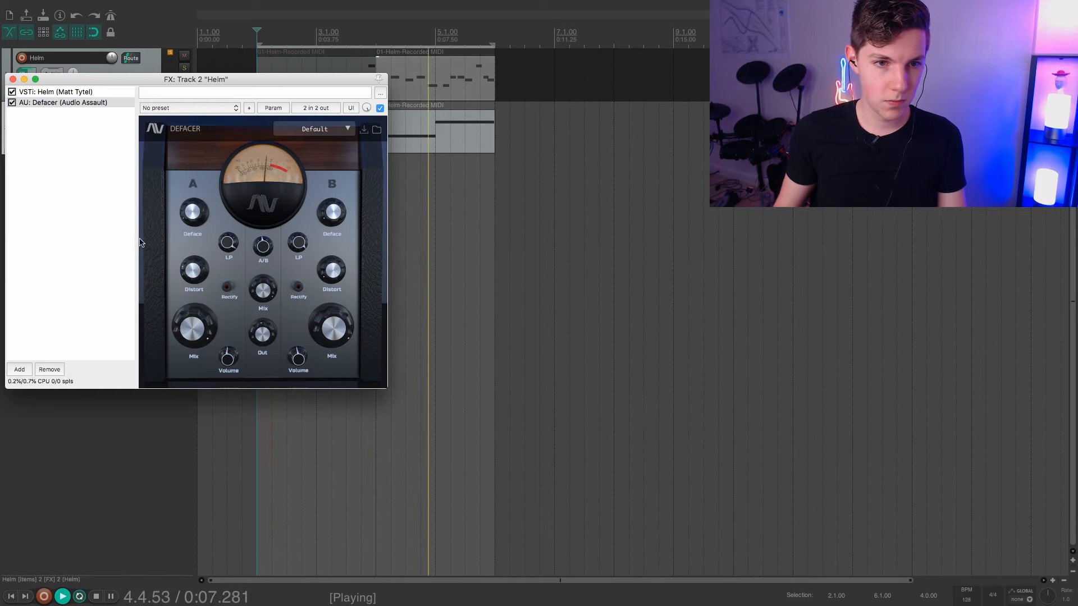
{"action": "key", "text": "space"}
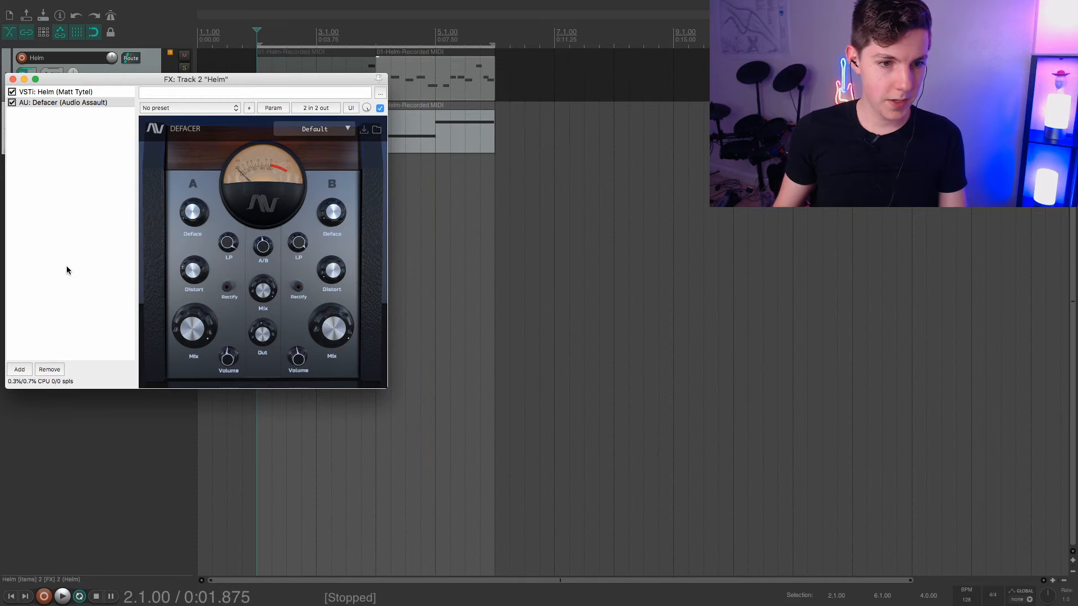
- Add the ReaEQ effect from the EQ category after Defacer on the second Helm track
{"action": "left_click", "coordinate": [20, 370]}
{"action": "scroll", "coordinate": [212, 355], "scroll_direction": "up", "scroll_amount": 5}
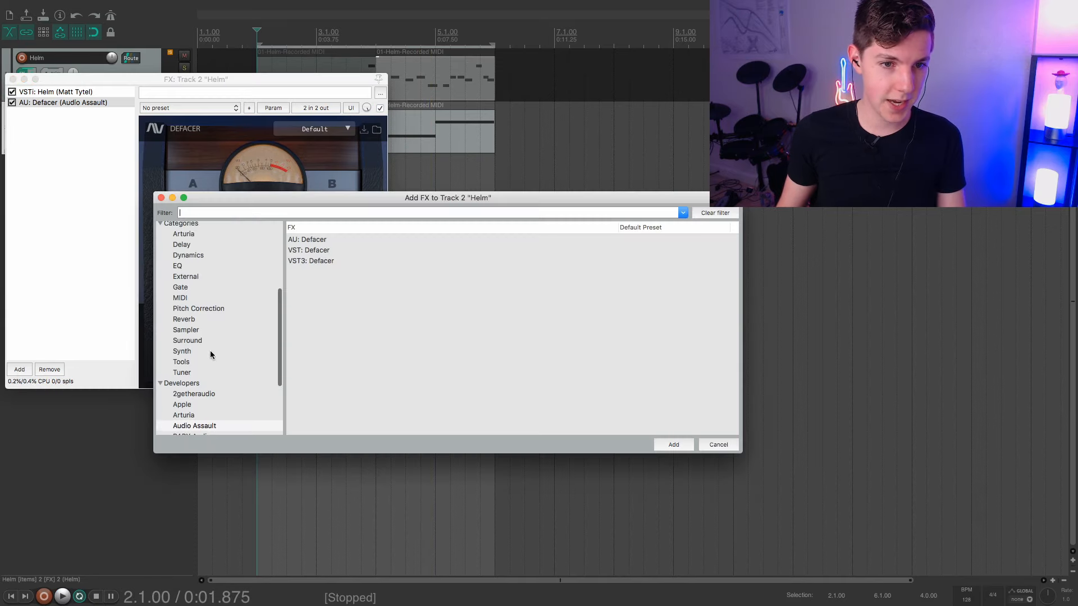
{"action": "left_click", "coordinate": [179, 267]}
{"action": "double_click", "coordinate": [321, 240]}
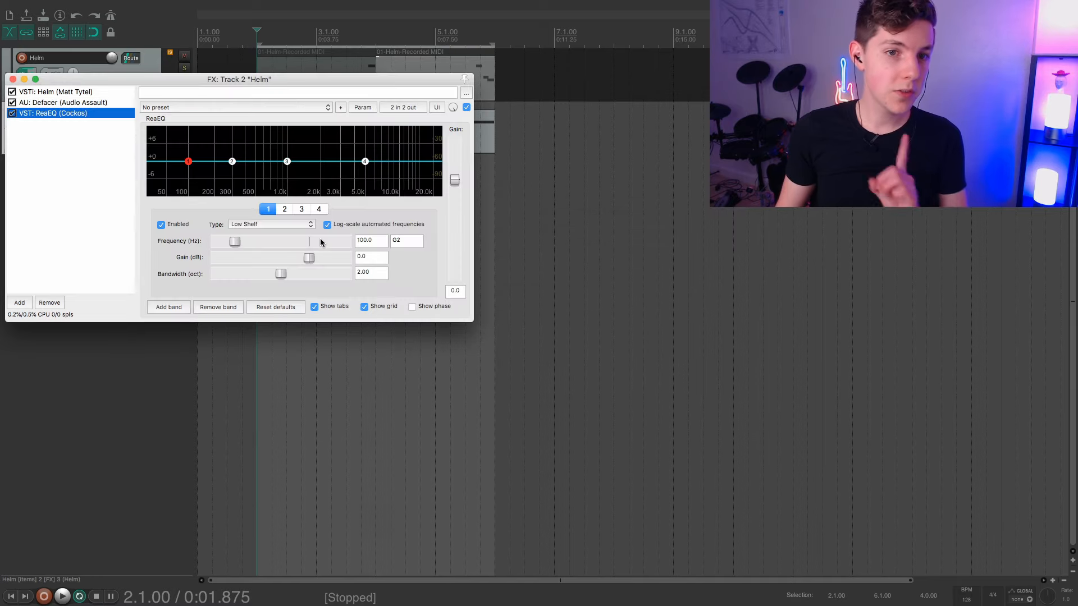
- Move the FX window below the tracks and try small shifts of ReaEQ's low-shelf and high-shelf bands while toggling playback
{"action": "left_click_drag", "start_coordinate": [277, 79], "coordinate": [276, 181]}
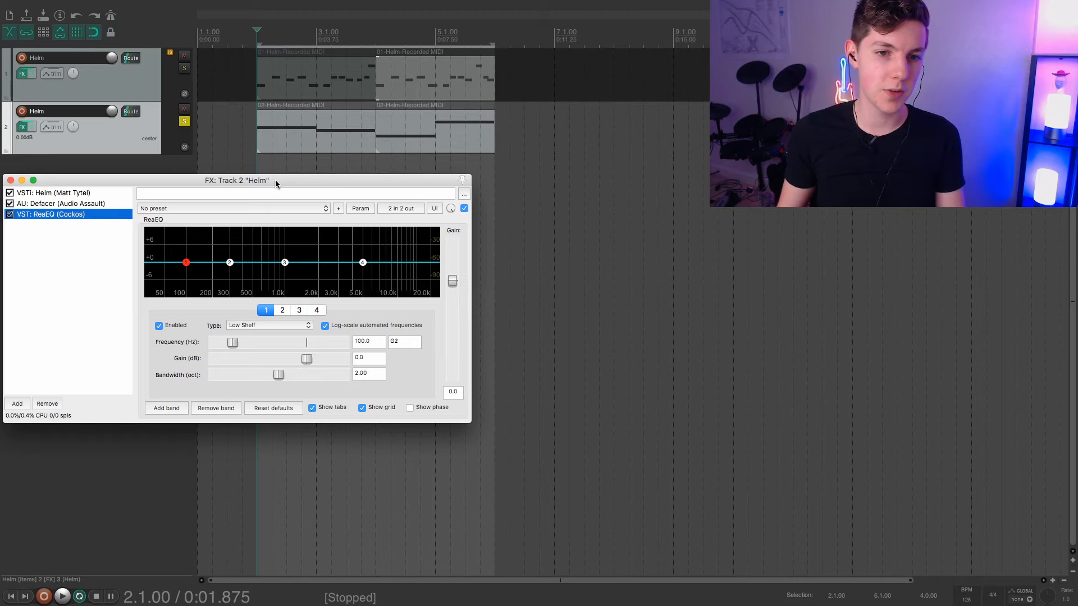
{"action": "key", "text": "space"}
{"action": "left_click_drag", "start_coordinate": [188, 262], "coordinate": [206, 277]}
{"action": "key", "text": "space"}
{"action": "key", "text": "space"}
{"action": "mouse_move", "coordinate": [363, 263]}
{"action": "left_mouse_down"}
{"action": "mouse_move", "coordinate": [365, 326]}
{"action": "mouse_move", "coordinate": [334, 303]}
{"action": "mouse_move", "coordinate": [350, 259]}
{"action": "left_mouse_up"}
{"action": "key", "text": "space"}
{"action": "left_click_drag", "start_coordinate": [204, 275], "coordinate": [206, 264]}
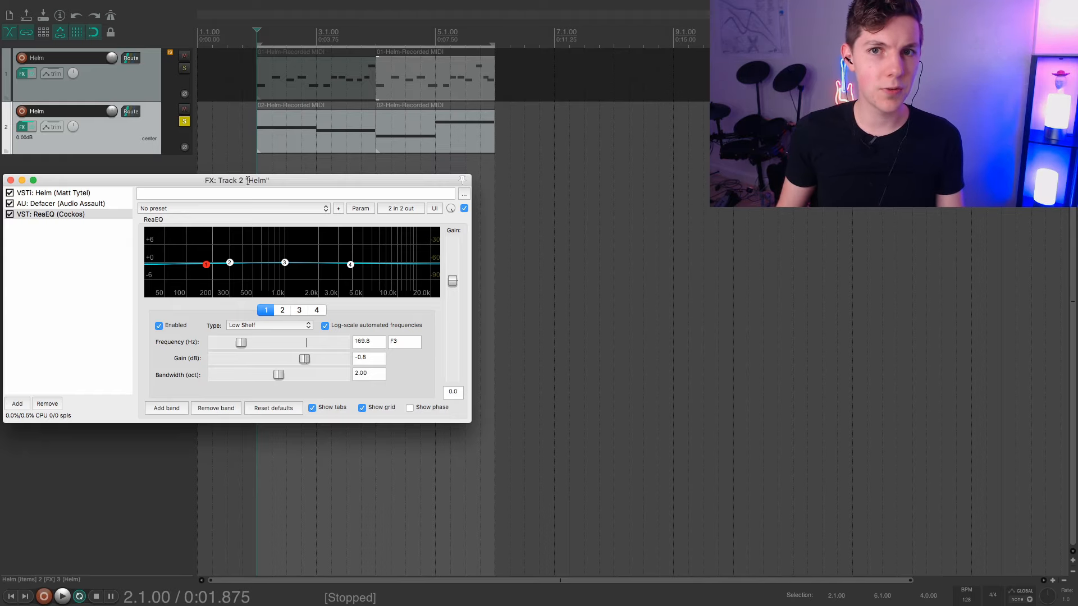
{"action": "left_click_drag", "start_coordinate": [240, 179], "coordinate": [253, 176]}
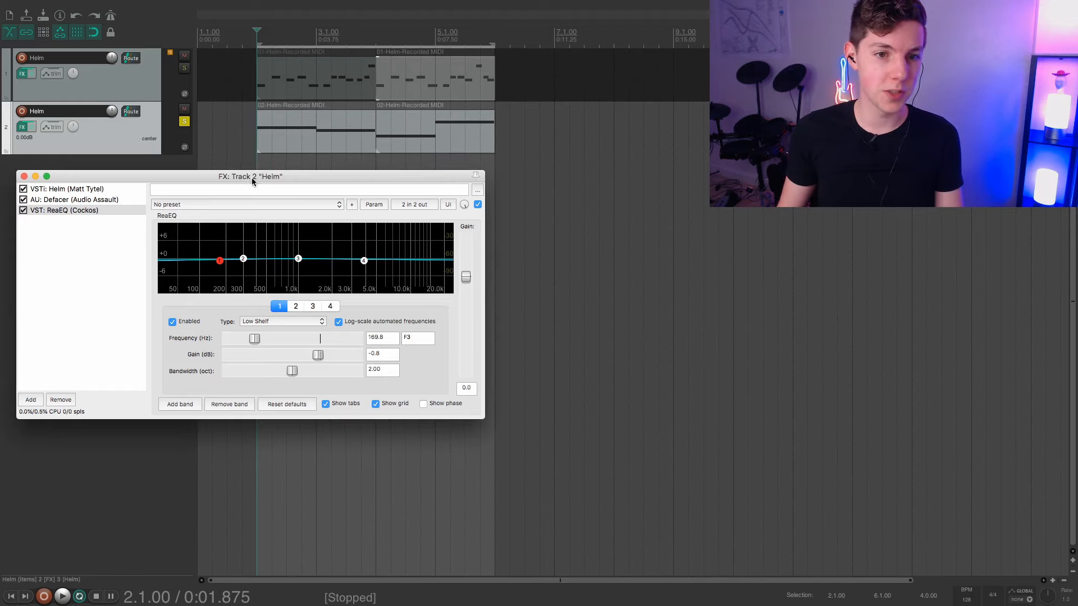
- Cut the lows with ReaEQ's low-shelf band 1 at 174.6 Hz and -inf gain, and listen to the result
{"action": "left_click_drag", "start_coordinate": [219, 260], "coordinate": [221, 304]}
{"action": "key", "text": "space"}
{"action": "key", "text": "space"}
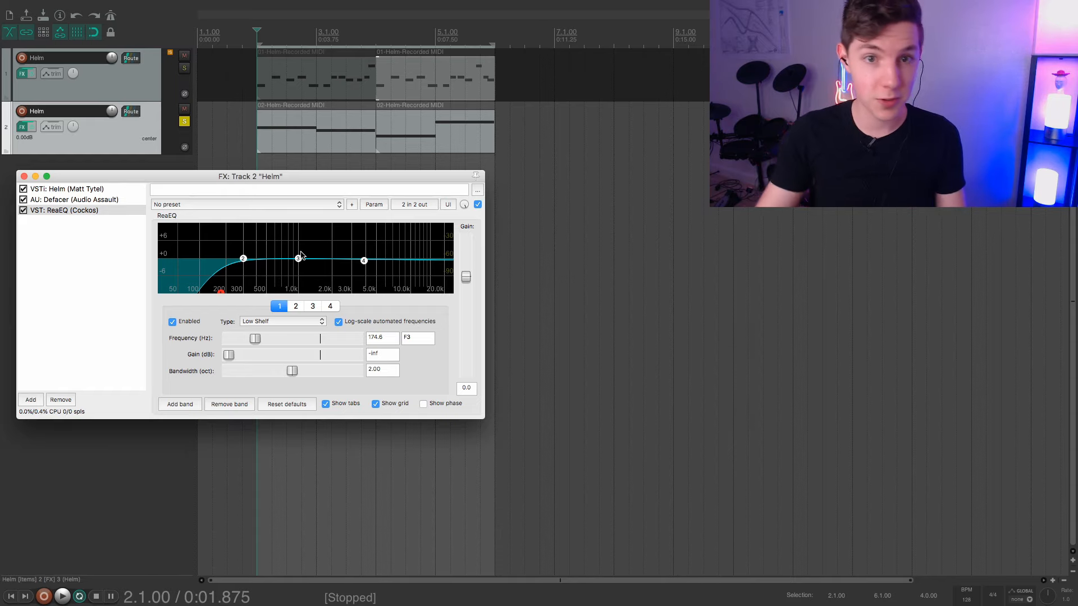
- Set ReaEQ's band 3 to 2956.7 Hz with -1.5 dB gain and listen to the bass
{"action": "mouse_move", "coordinate": [301, 258]}
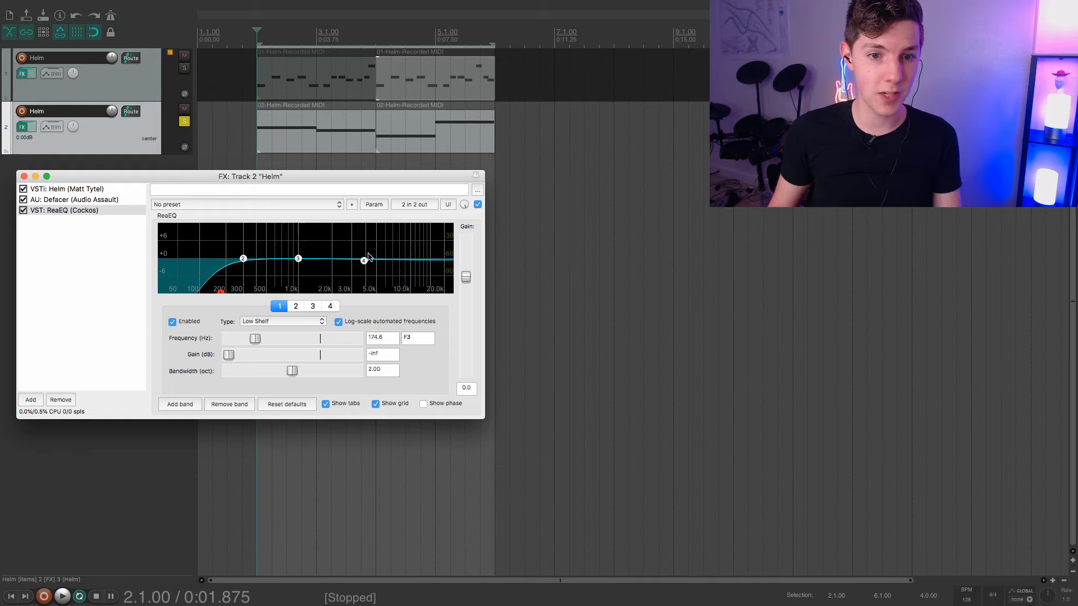
{"action": "left_click_drag", "start_coordinate": [298, 259], "coordinate": [351, 262]}
{"action": "key", "text": "space"}
{"action": "key", "text": "space"}
{"action": "key", "text": "space"}
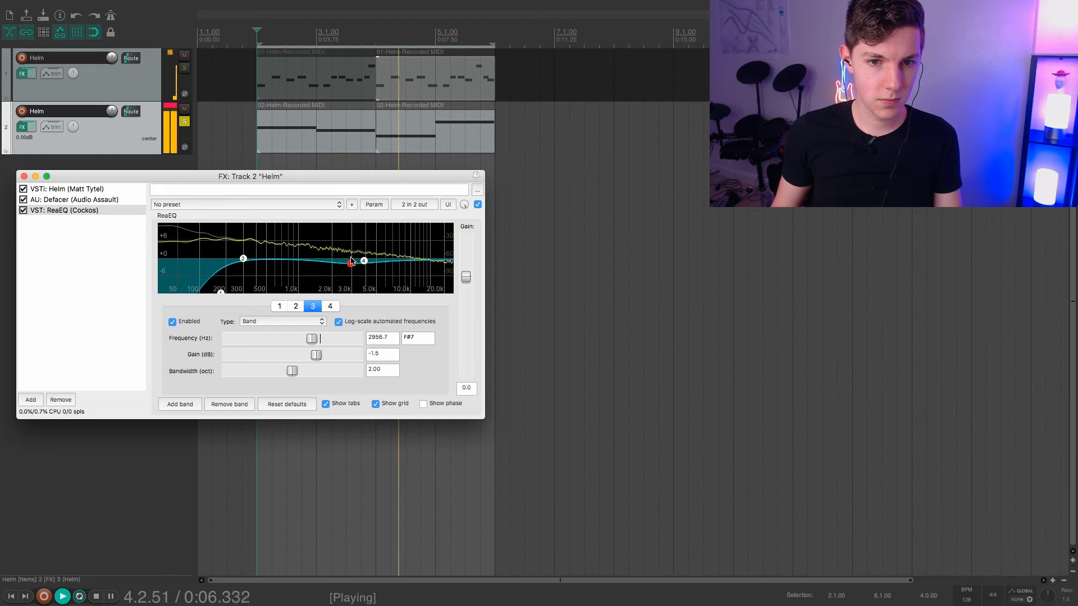
{"action": "key", "text": "space"}
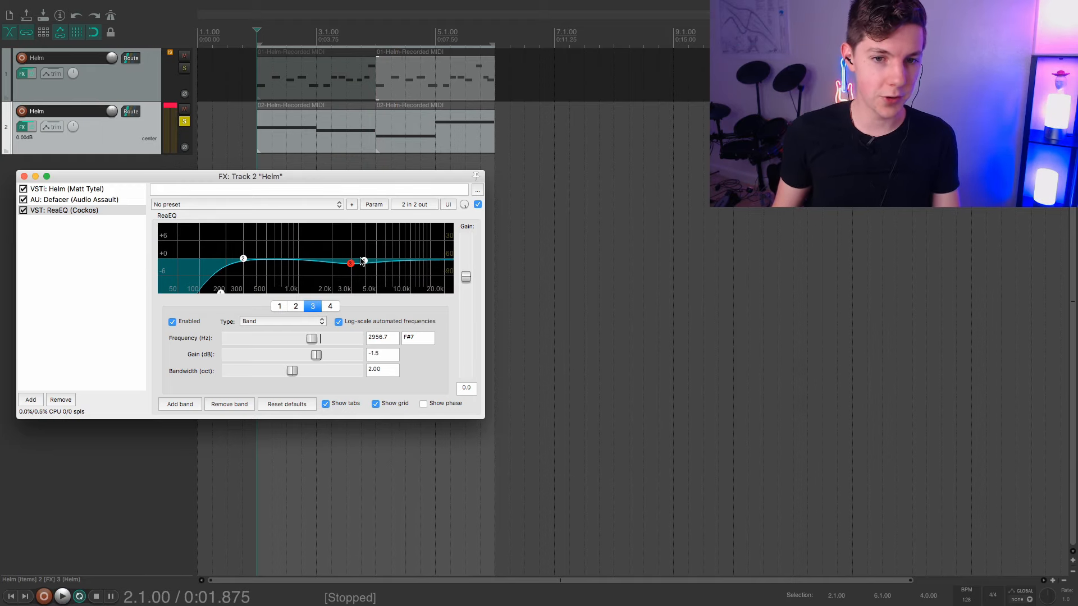
- Set ReaEQ's high-shelf band 4 to 8462.8 Hz with -7.0 dB gain during playback
{"action": "key", "text": "space"}
{"action": "left_click_drag", "start_coordinate": [364, 260], "coordinate": [402, 279]}
{"action": "key", "text": "space"}
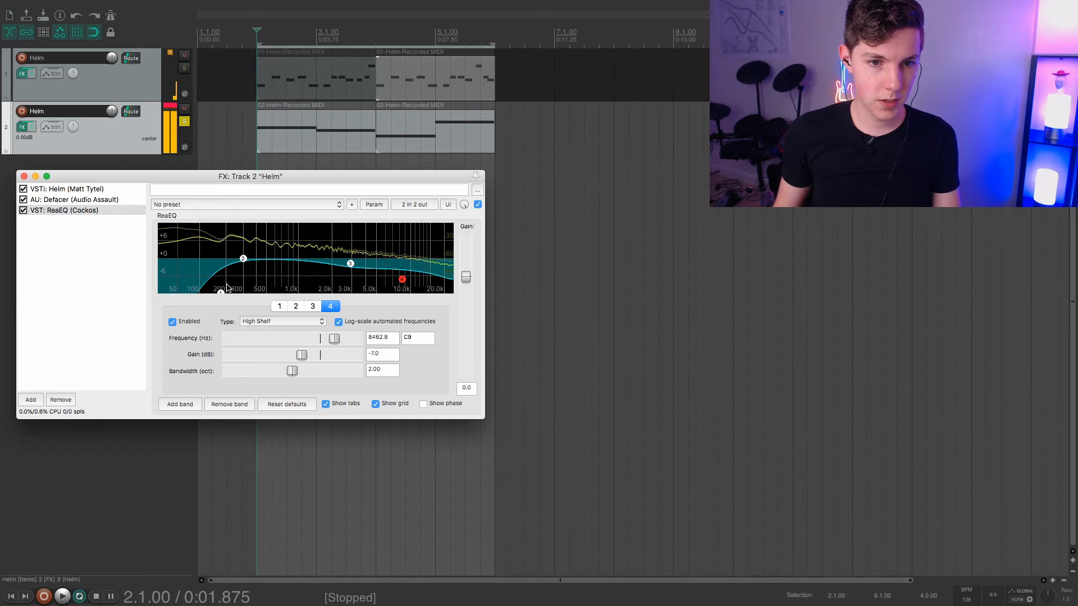
- Lower the frequency of ReaEQ's low-shelf band 1, listen to it, then close the FX window and unsolo the second Helm track
{"action": "left_click_drag", "start_coordinate": [221, 290], "coordinate": [182, 289]}
{"action": "key", "text": "space"}
{"action": "key", "text": "space"}
{"action": "left_click", "coordinate": [24, 177]}
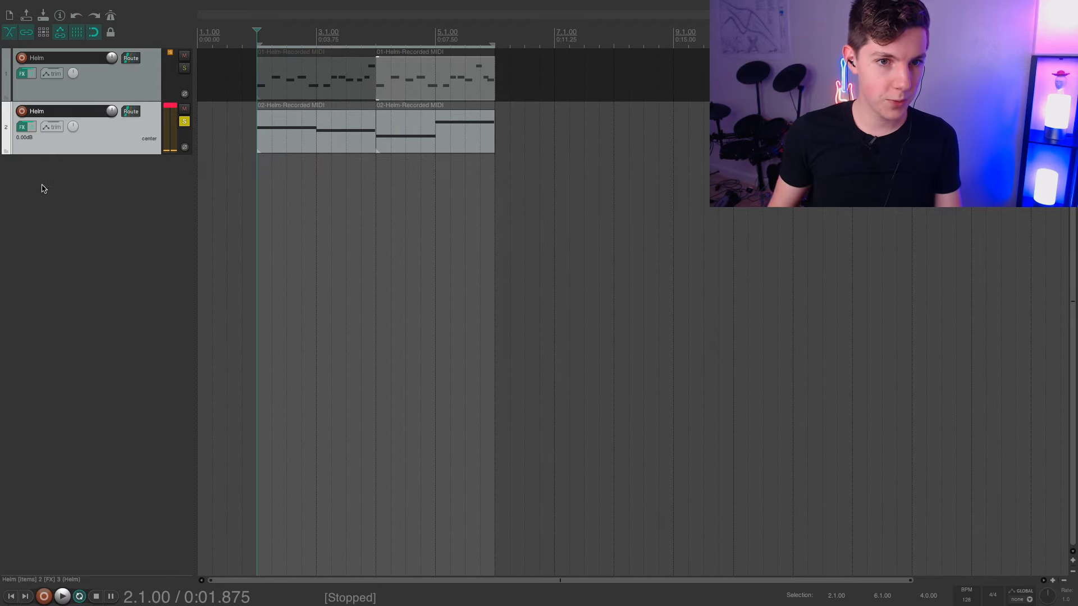
{"action": "left_click", "coordinate": [184, 122]}
- Move all four Helm MIDI clips to the project start and set the loop range from 1.1.00 to 5.1.00
{"action": "scroll", "coordinate": [323, 216], "scroll_direction": "down", "scroll_amount": 1}
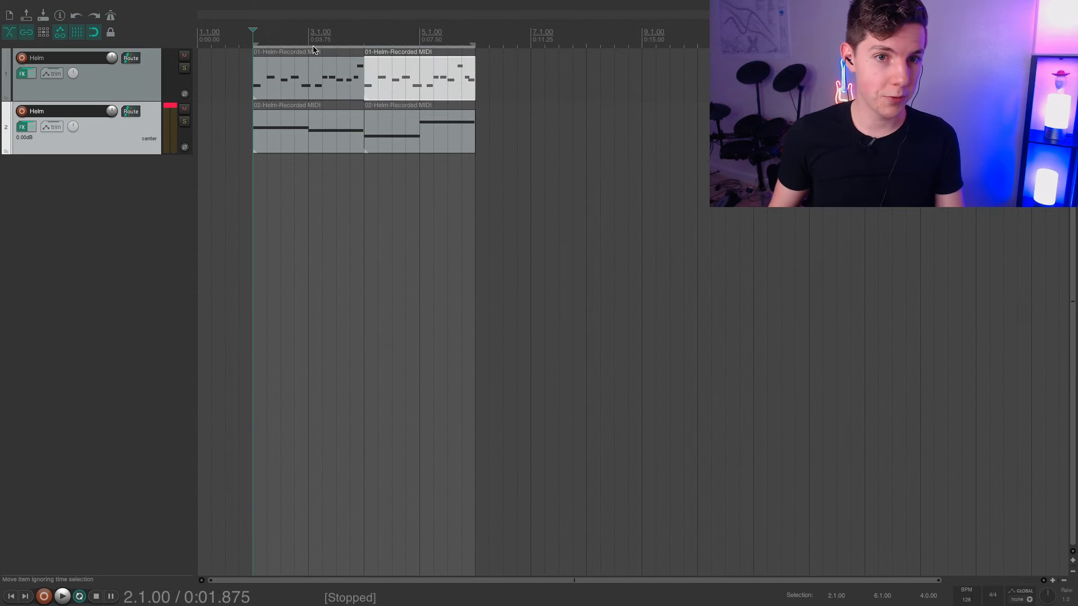
{"action": "left_click", "coordinate": [313, 65]}
{"action": "left_click", "coordinate": [408, 129], "text": "shift"}
{"action": "left_click_drag", "start_coordinate": [408, 129], "coordinate": [315, 90]}
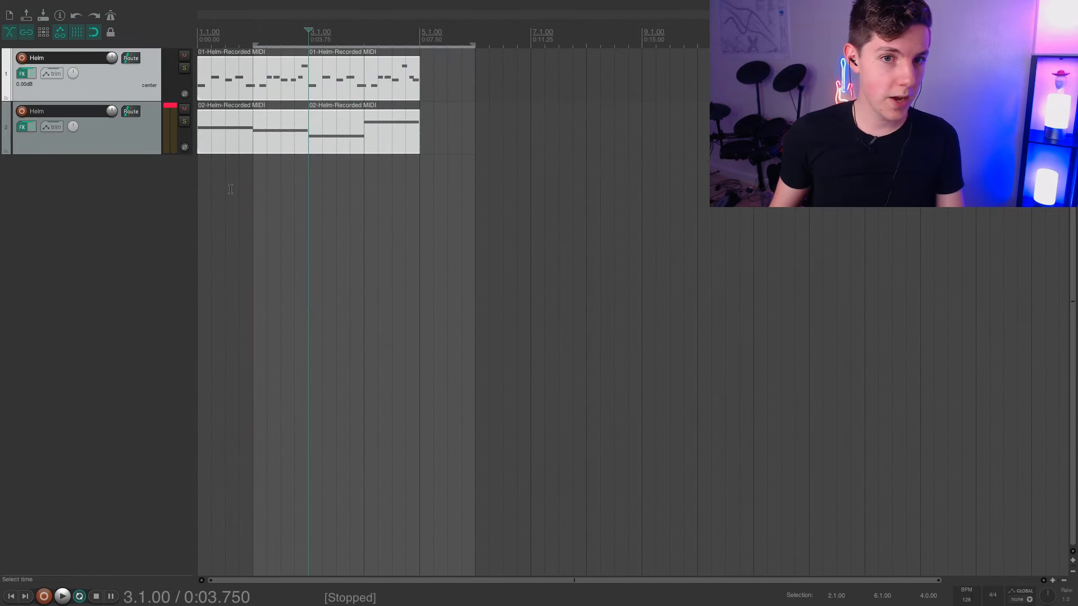
{"action": "left_click_drag", "start_coordinate": [253, 43], "coordinate": [198, 43]}
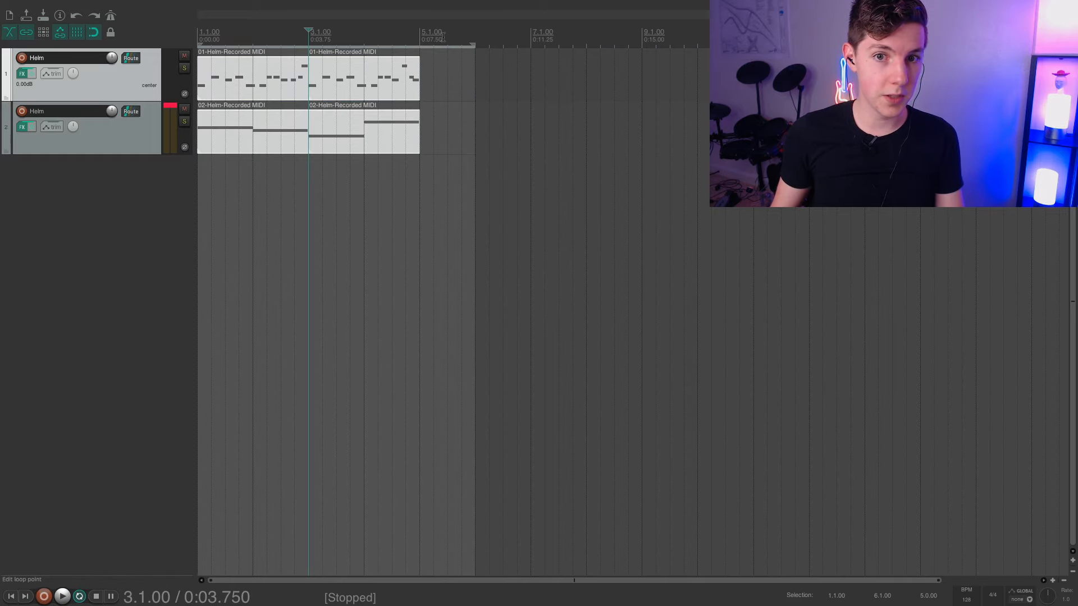
{"action": "left_click_drag", "start_coordinate": [474, 45], "coordinate": [420, 45]}
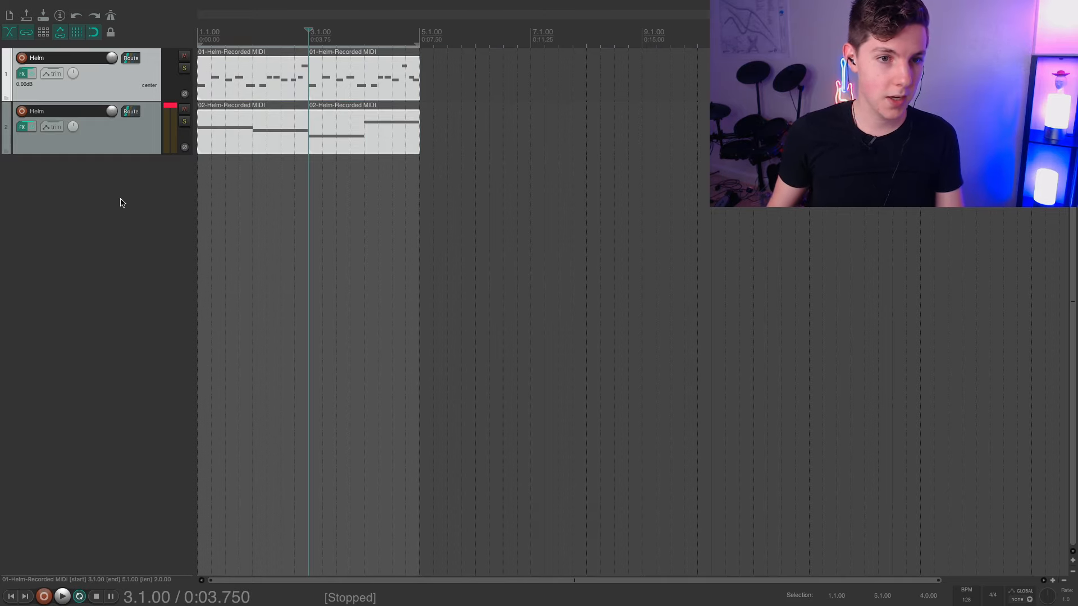
- Switch to the REAPER Media folder in Finder and preview Uncanny Valley kick F.aif from the Kicks folder
{"action": "left_click", "coordinate": [109, 153]}
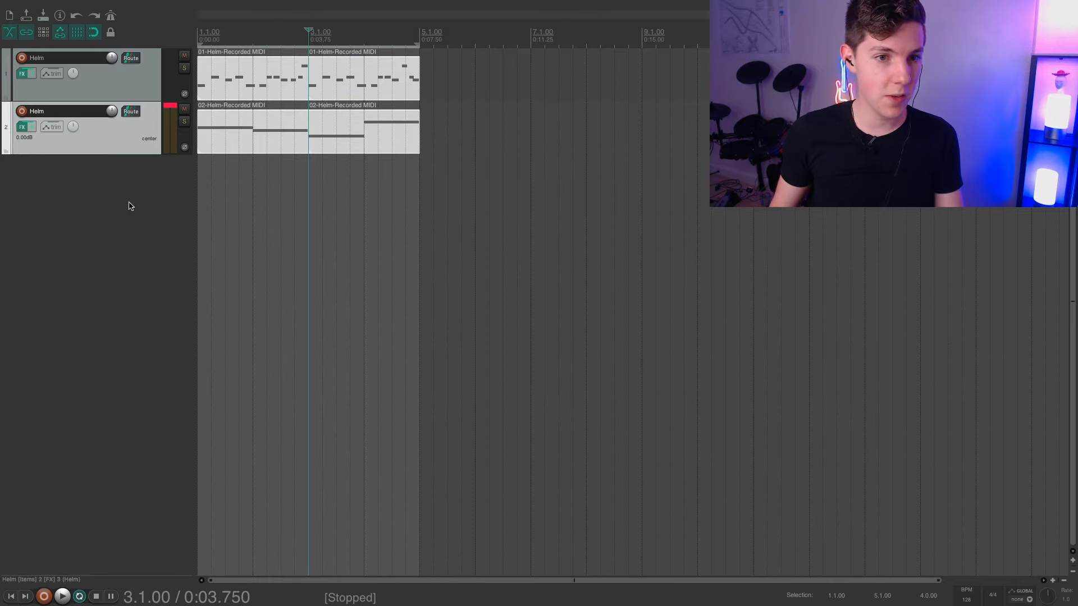
{"action": "left_click", "coordinate": [106, 181]}
{"action": "key", "text": "ctrl+Left"}
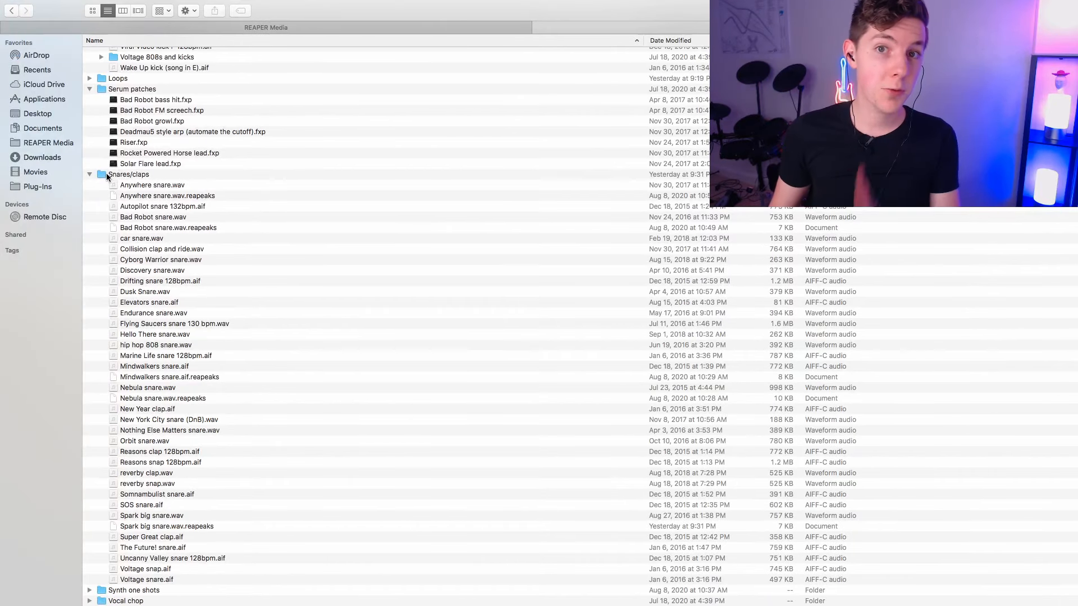
{"action": "scroll", "coordinate": [243, 198], "scroll_direction": "up", "scroll_amount": 1}
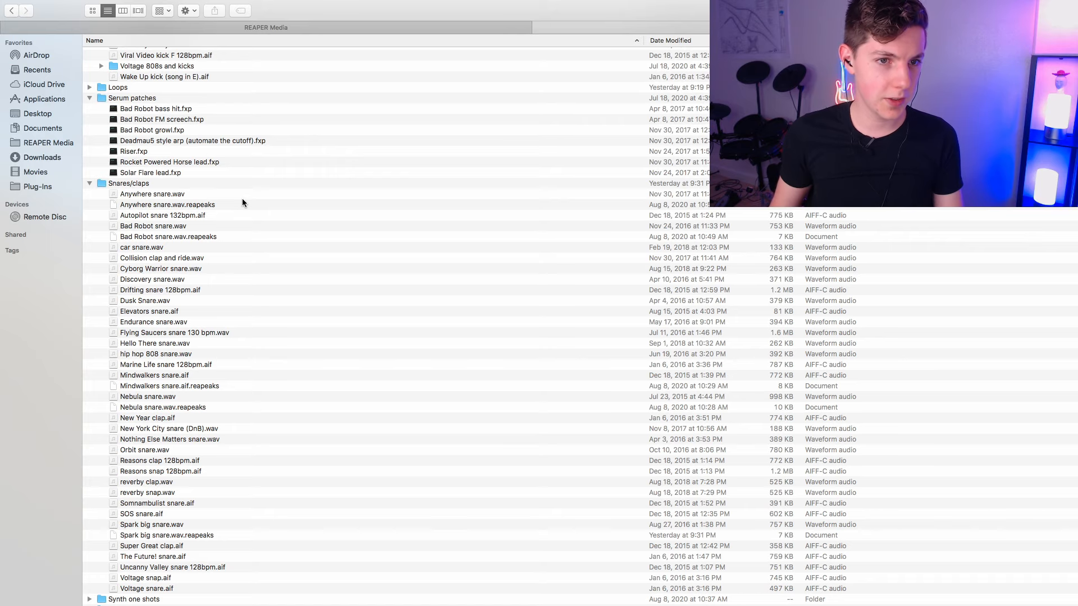
{"action": "scroll", "coordinate": [241, 201], "scroll_direction": "up", "scroll_amount": 10}
{"action": "scroll", "coordinate": [230, 203], "scroll_direction": "up", "scroll_amount": 1}
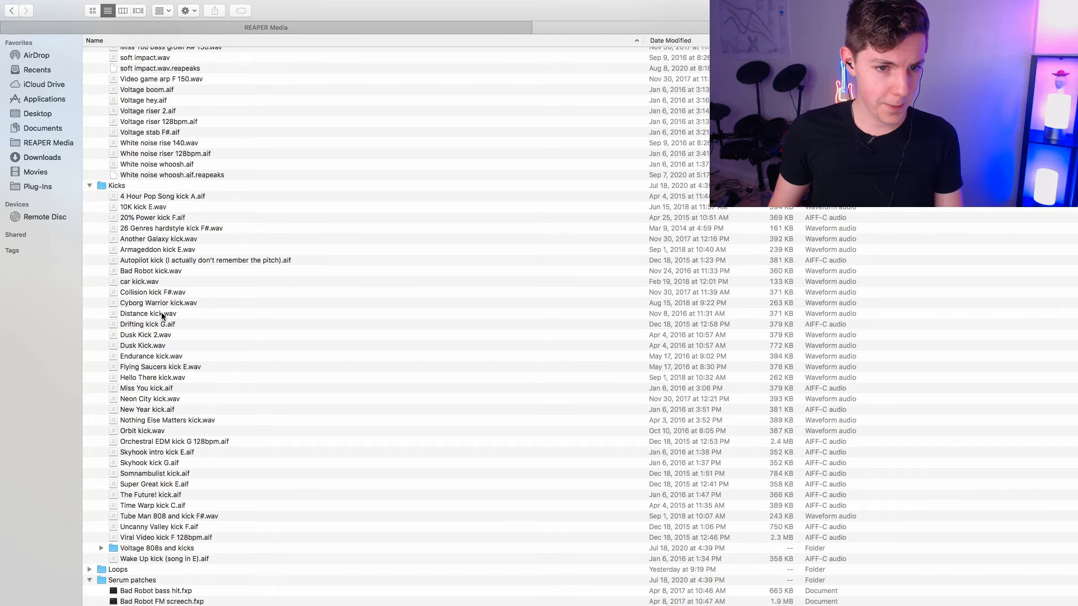
{"action": "left_click", "coordinate": [155, 218]}
{"action": "left_click", "coordinate": [157, 526]}
{"action": "key", "text": "space"}
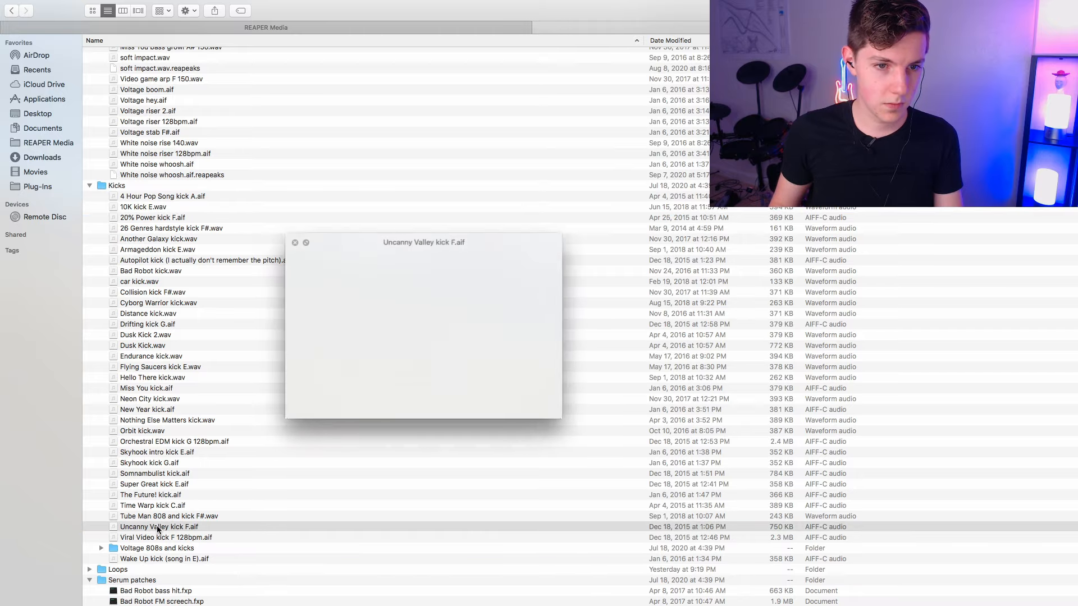
{"action": "key", "text": "space"}
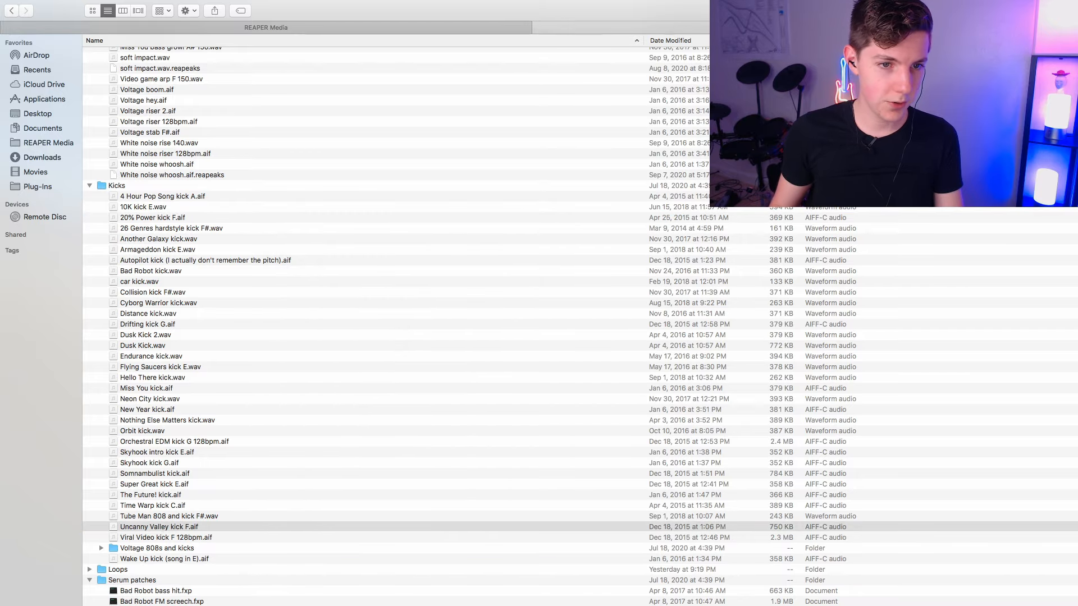
- Insert Uncanny Valley kick F.aif on a new track in REAPER at the project start and play from there
{"action": "left_click_drag", "start_coordinate": [130, 530], "coordinate": [208, 191]}
{"action": "scroll", "coordinate": [305, 187], "scroll_direction": "up", "scroll_amount": 2}
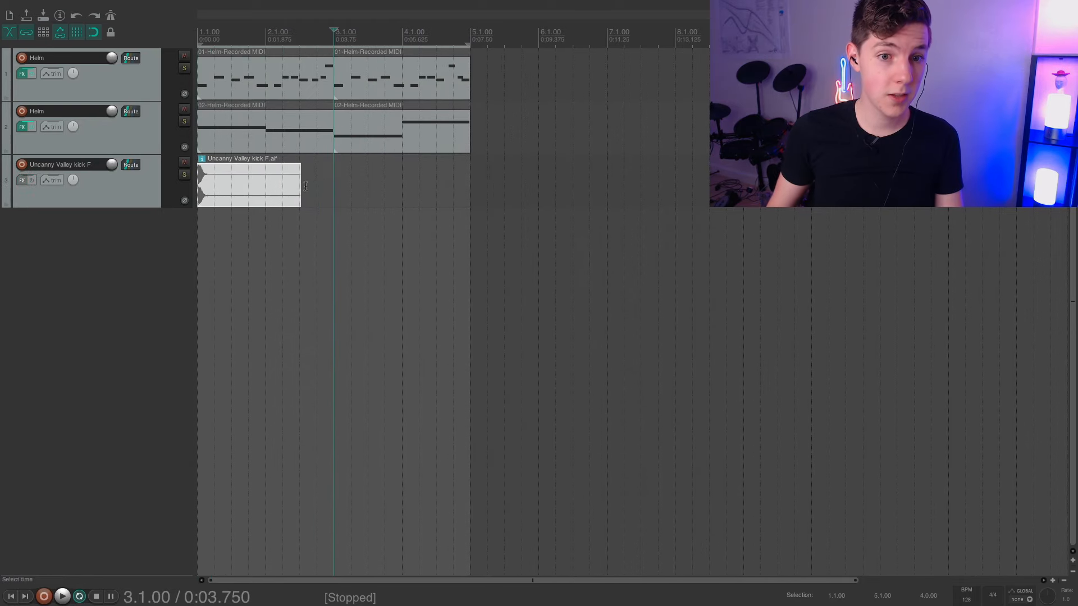
{"action": "key", "text": "Home"}
{"action": "scroll", "coordinate": [377, 153], "scroll_direction": "up", "scroll_amount": 2}
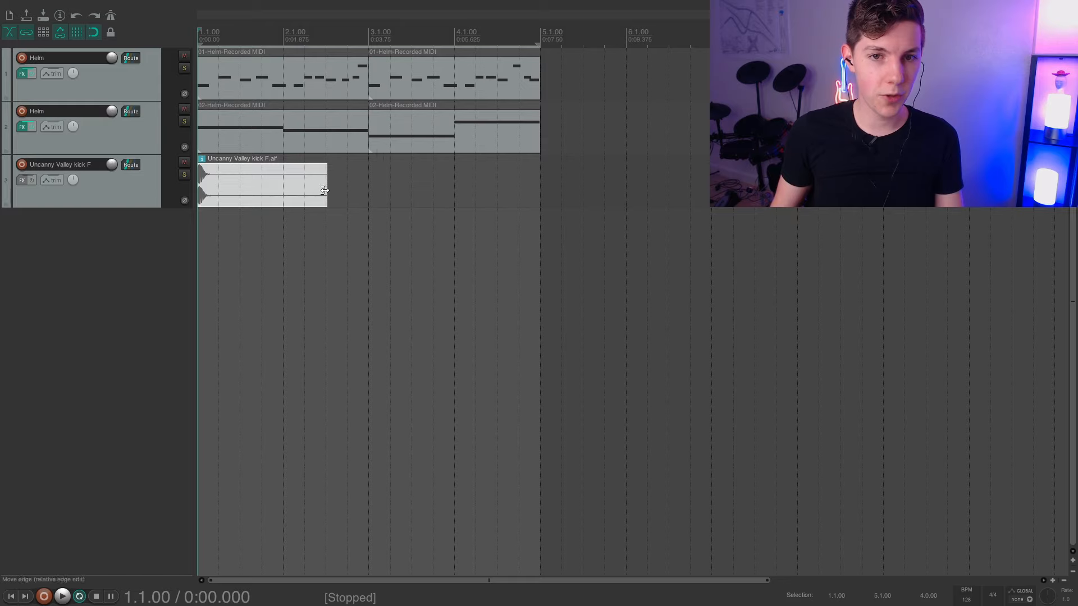
{"action": "key", "text": "space"}
{"action": "left_click_drag", "start_coordinate": [329, 195], "coordinate": [220, 191]}
{"action": "key", "text": "space"}
{"action": "key", "text": "ctrl+z"}
- Trim the kick clip to one beat and duplicate it on every beat until bar 5
{"action": "left_click_drag", "start_coordinate": [328, 188], "coordinate": [209, 184]}
{"action": "key", "text": "ctrl+d"}
{"action": "key", "text": "ctrl+d"}
{"action": "key", "text": "ctrl+d"}
{"action": "key", "text": "ctrl+d"}
{"action": "key", "text": "ctrl+d"}
{"action": "key", "text": "ctrl+d"}
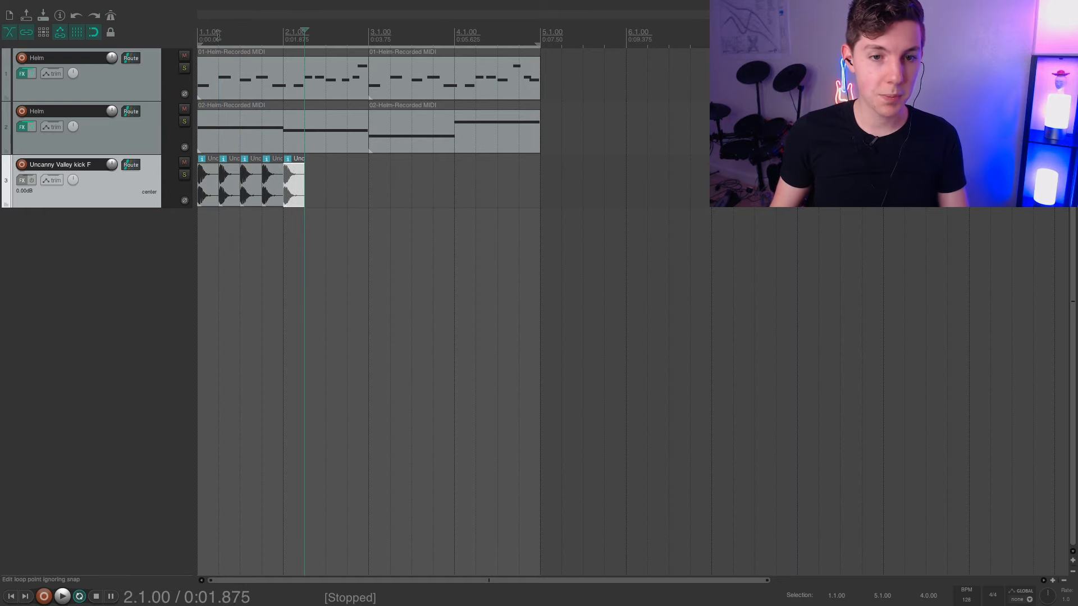
{"action": "key", "text": "ctrl+d"}
{"action": "key", "text": "ctrl+d"}
{"action": "key", "text": "ctrl+d"}
{"action": "key", "text": "ctrl+d"}
{"action": "key", "text": "ctrl+d"}
{"action": "key", "text": "ctrl+d"}
{"action": "key", "text": "ctrl+d"}
{"action": "key", "text": "ctrl+d"}
{"action": "key", "text": "ctrl+d"}
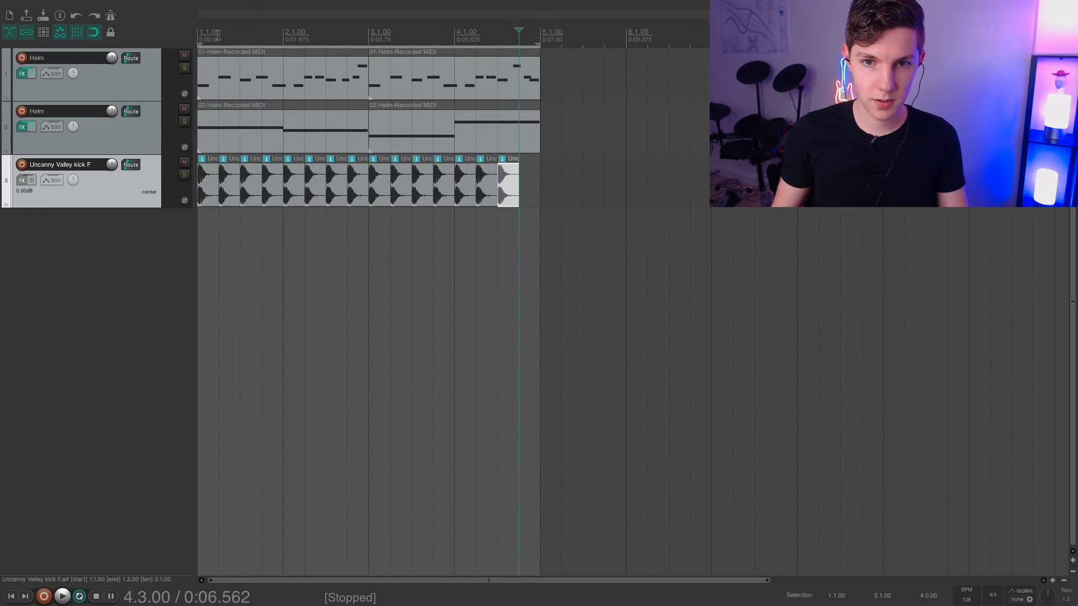
- Play the loop from the project start to hear the kick with both Helm tracks
{"action": "key", "text": "Home"}
{"action": "key", "text": "space"}
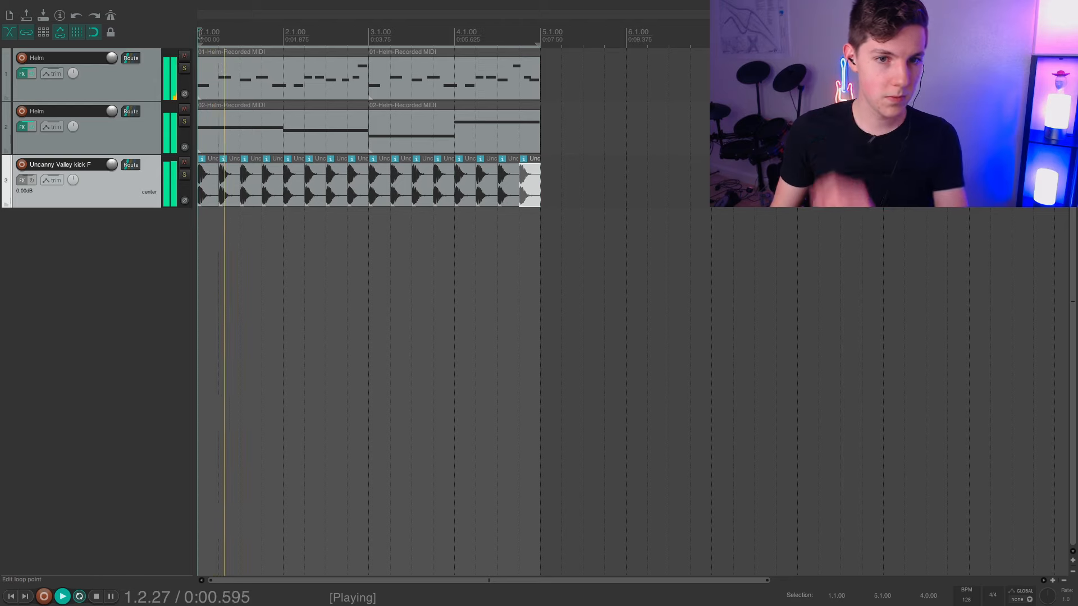
{"action": "scroll", "coordinate": [313, 201], "scroll_direction": "down", "scroll_amount": 2}
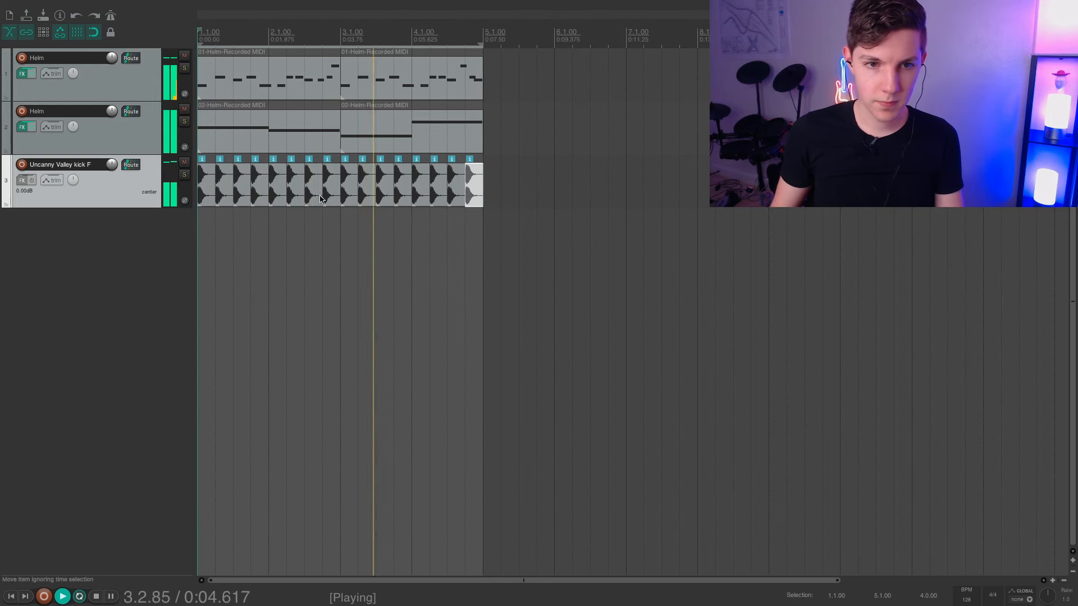
{"action": "key", "text": "space"}
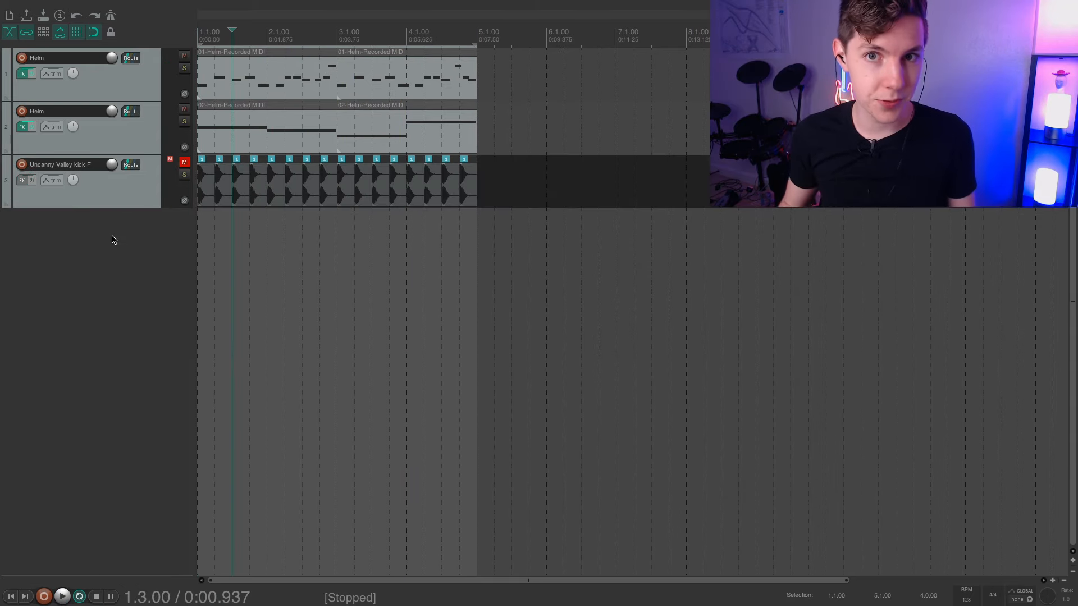
- Insert the VSTi ReaSamplOmatic5000 (Cockos) as a virtual instrument on a new track
{"action": "right_click", "coordinate": [114, 239]}
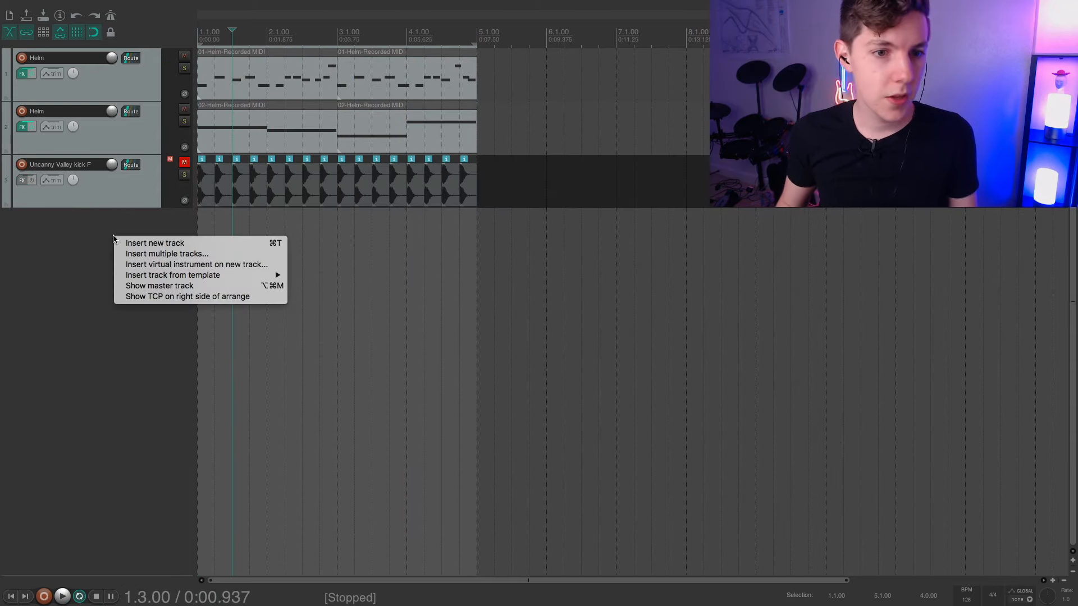
{"action": "left_click", "coordinate": [177, 266]}
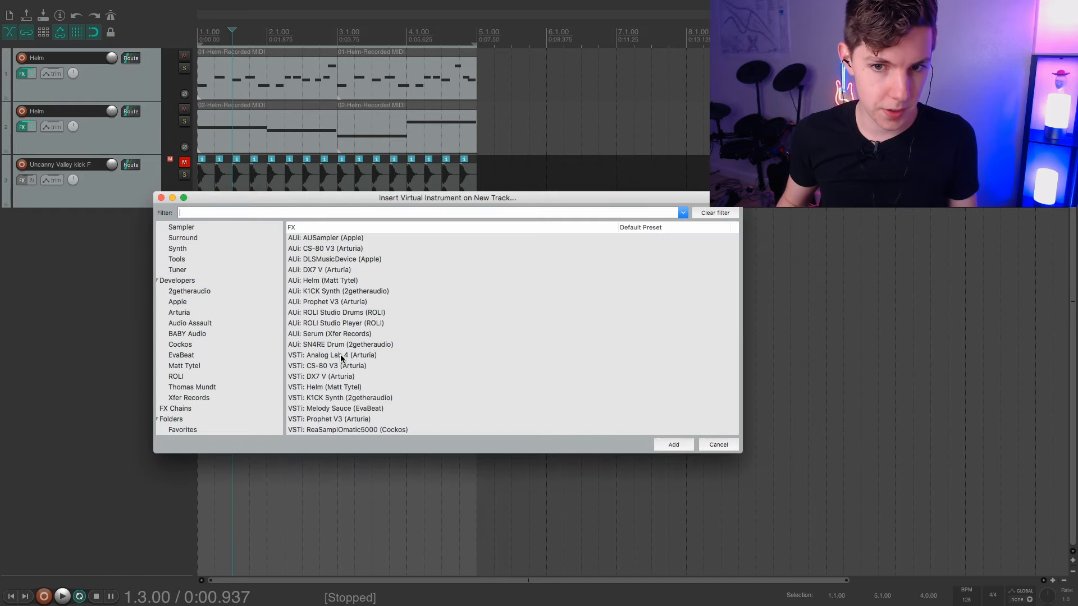
{"action": "left_click", "coordinate": [359, 430]}
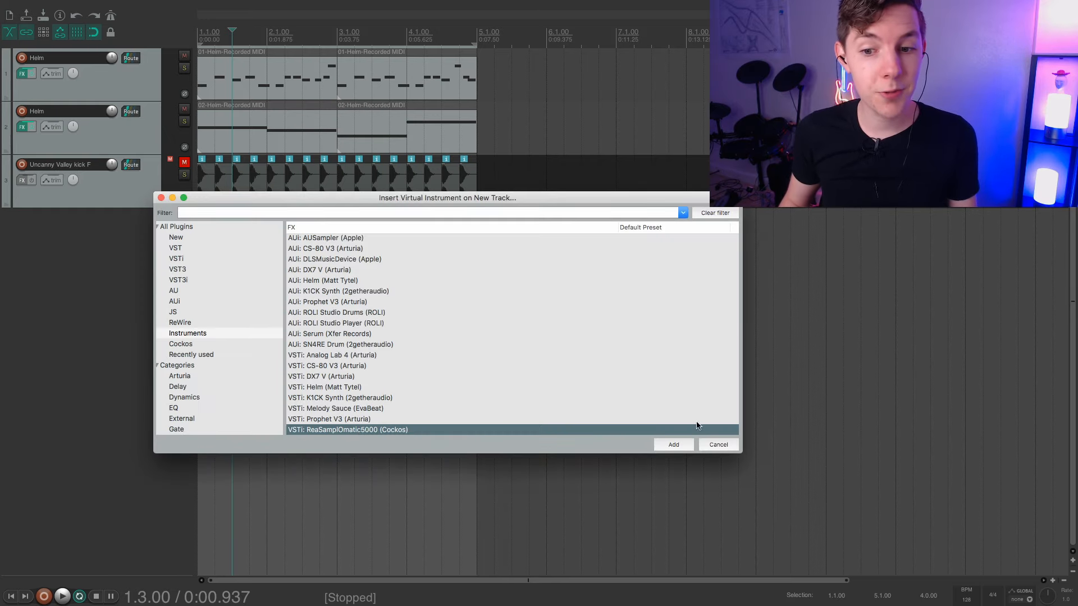
{"action": "left_click", "coordinate": [674, 445]}
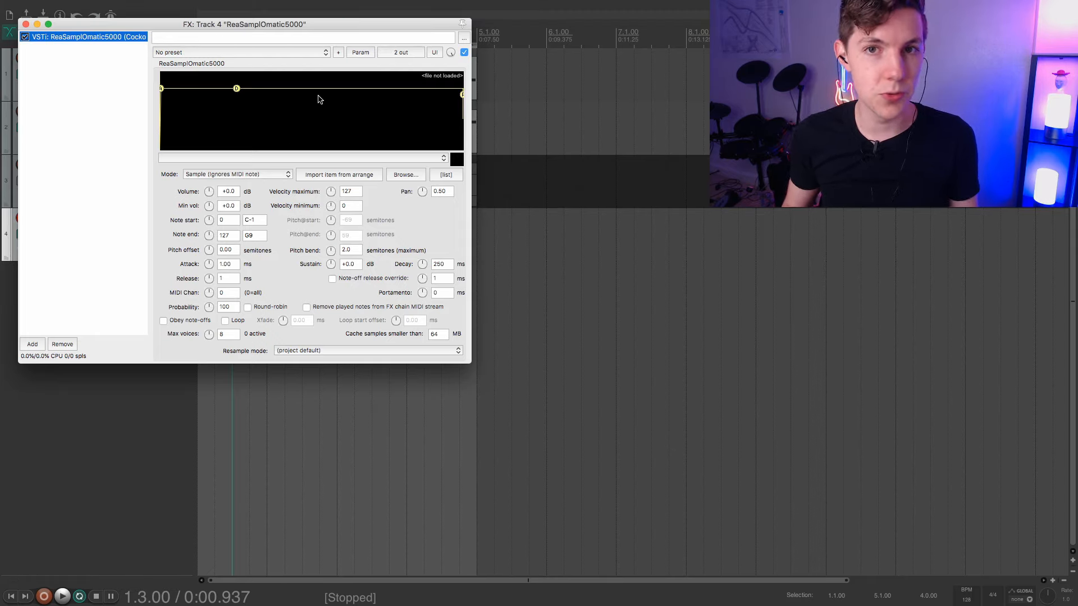
- Set ReaSamplOmatic5000's mode to Note (Semitone shifted) and load Collision kick F#.wav from the Kicks folder in Finder
{"action": "left_click", "coordinate": [256, 175]}
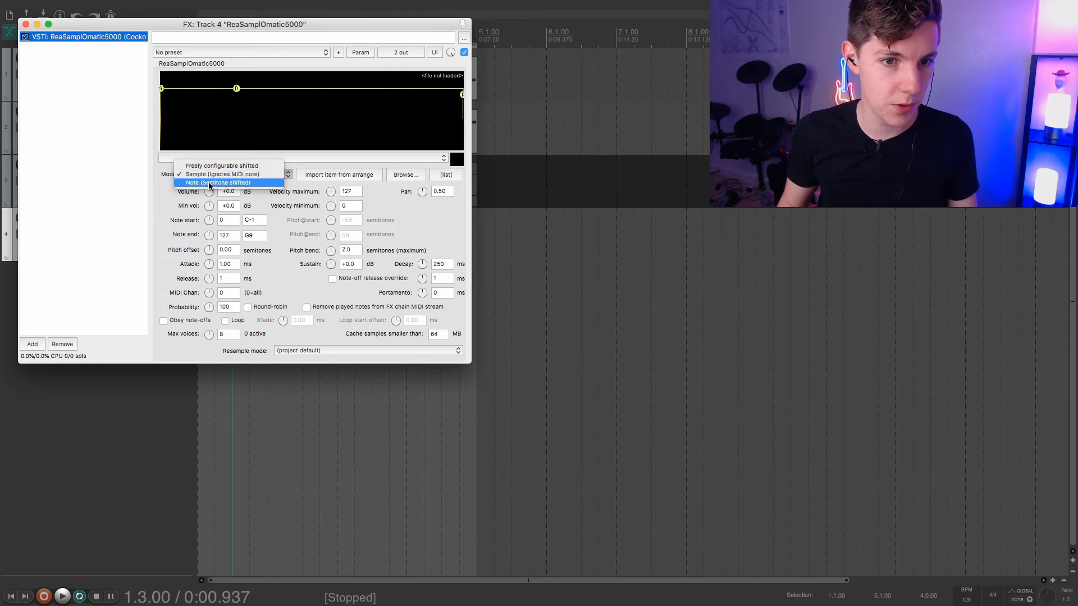
{"action": "left_click", "coordinate": [224, 182]}
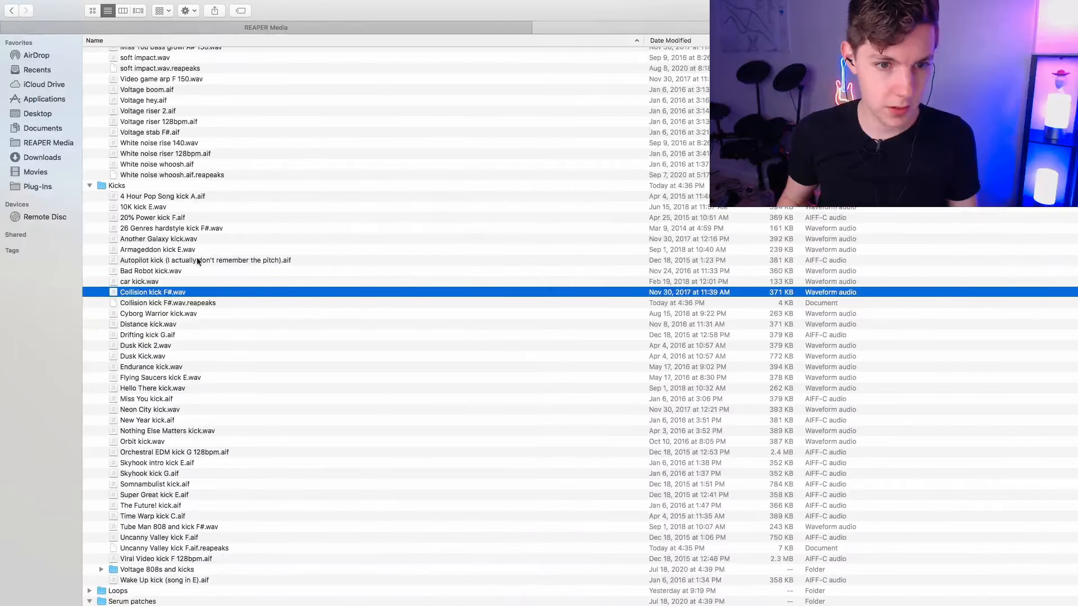
{"action": "left_click_drag", "start_coordinate": [133, 291], "coordinate": [277, 116]}
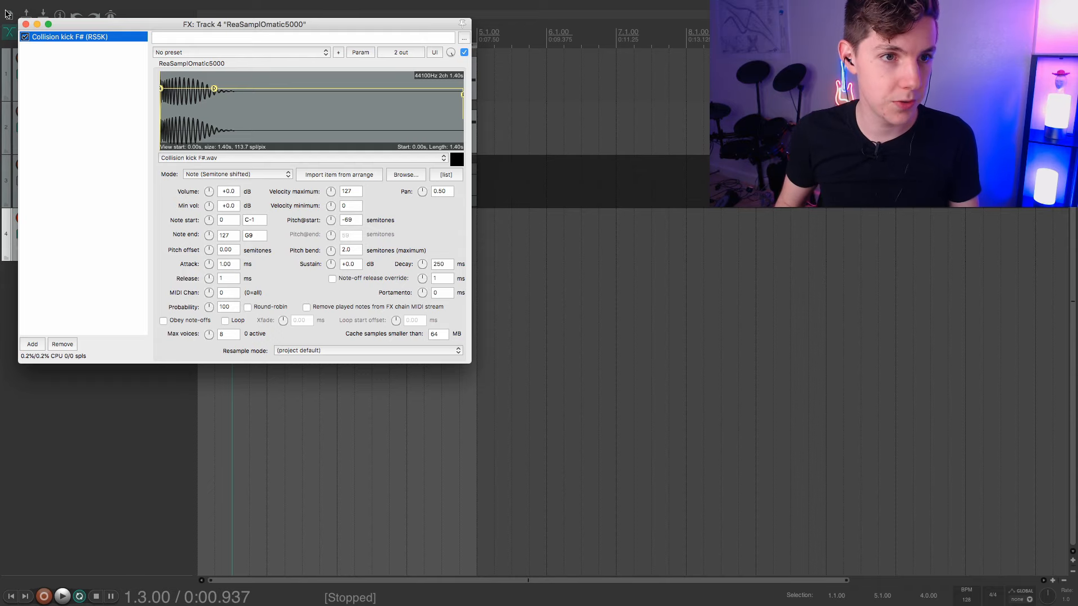
- Close the sampler's FX window and disarm recording on the ReaSamplOmatic5000 track
{"action": "left_click", "coordinate": [26, 25]}
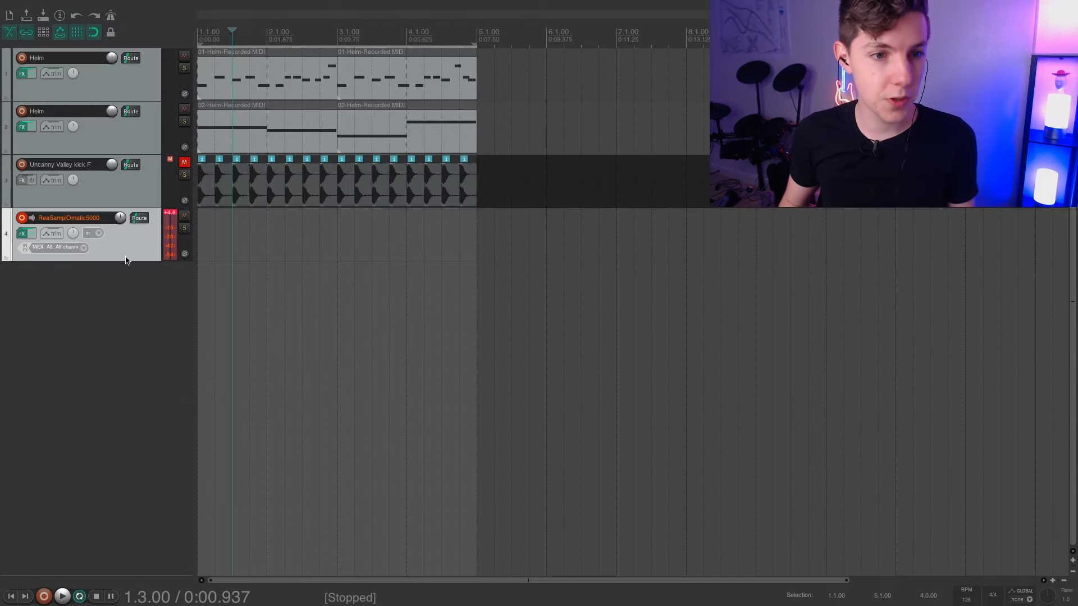
{"action": "left_click", "coordinate": [22, 219]}
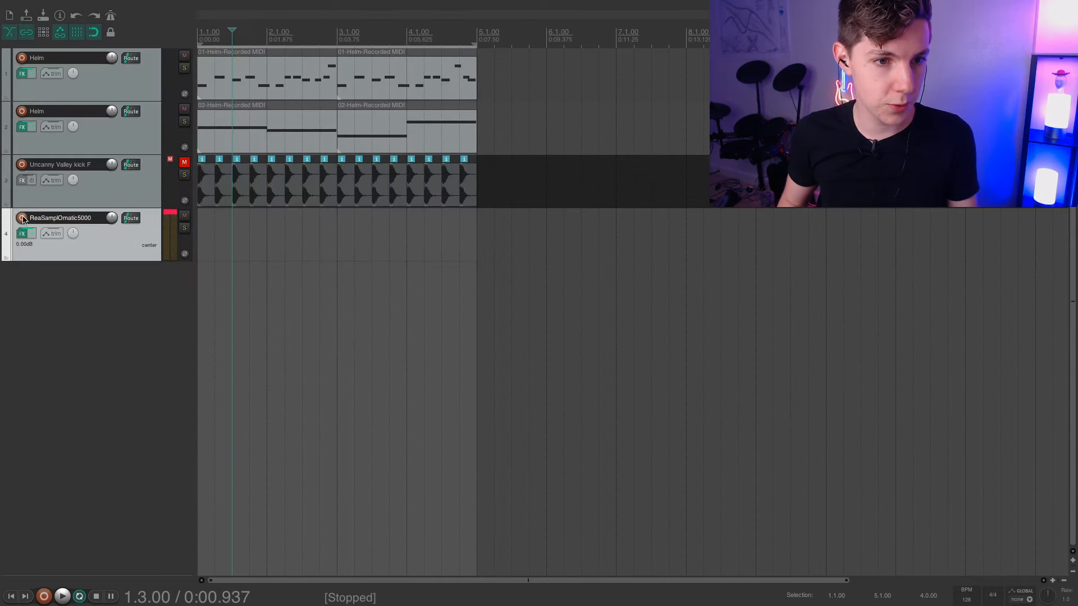
- Mute the ReaSamplOmatic5000 track, return the cursor to the project start, and select the Uncanny Valley kick F track
{"action": "left_click", "coordinate": [185, 216]}
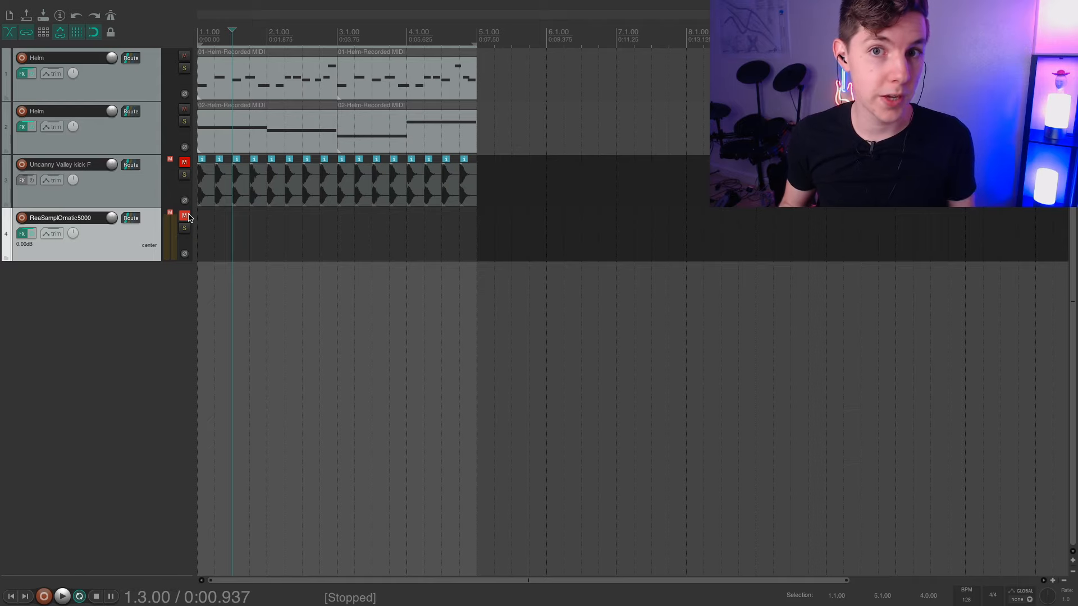
{"action": "key", "text": "Home"}
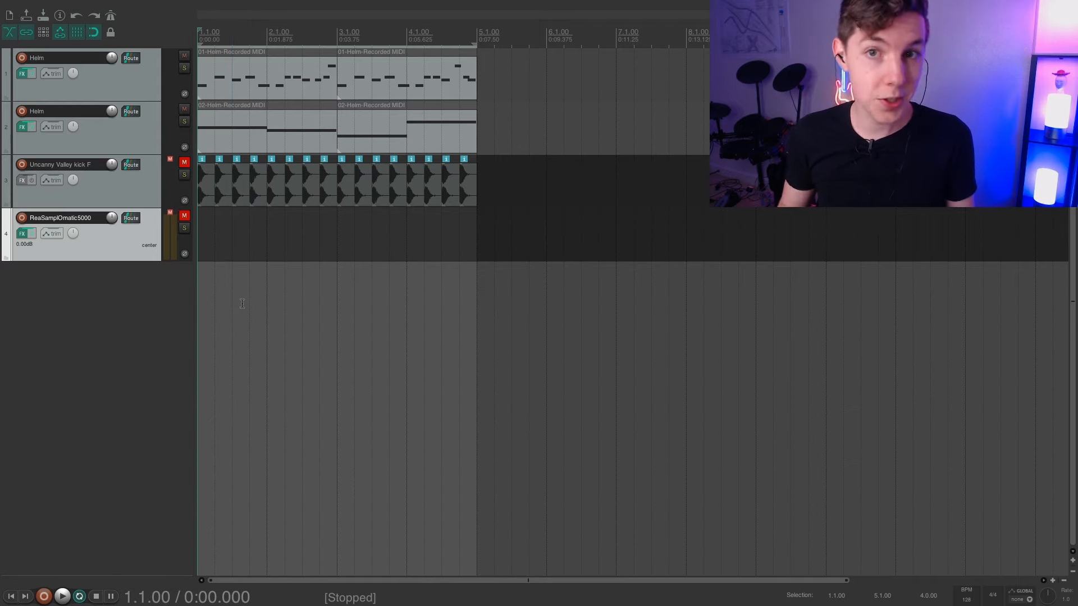
{"action": "scroll", "coordinate": [242, 304], "scroll_direction": "down", "scroll_amount": 3}
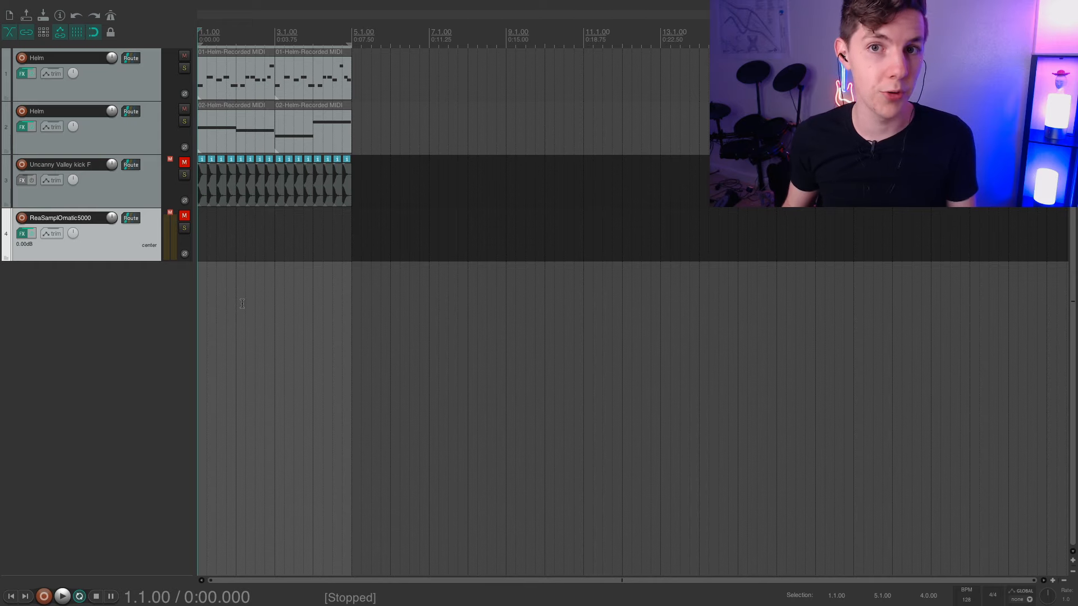
{"action": "scroll", "coordinate": [242, 304], "scroll_direction": "up", "scroll_amount": 1}
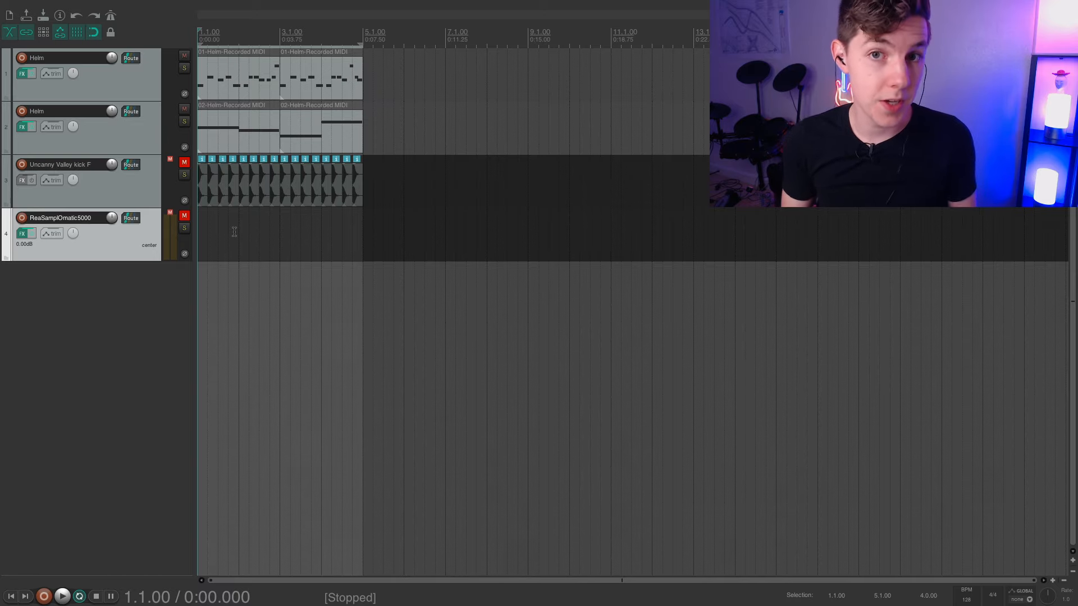
{"action": "scroll", "coordinate": [235, 232], "scroll_direction": "up", "scroll_amount": 3}
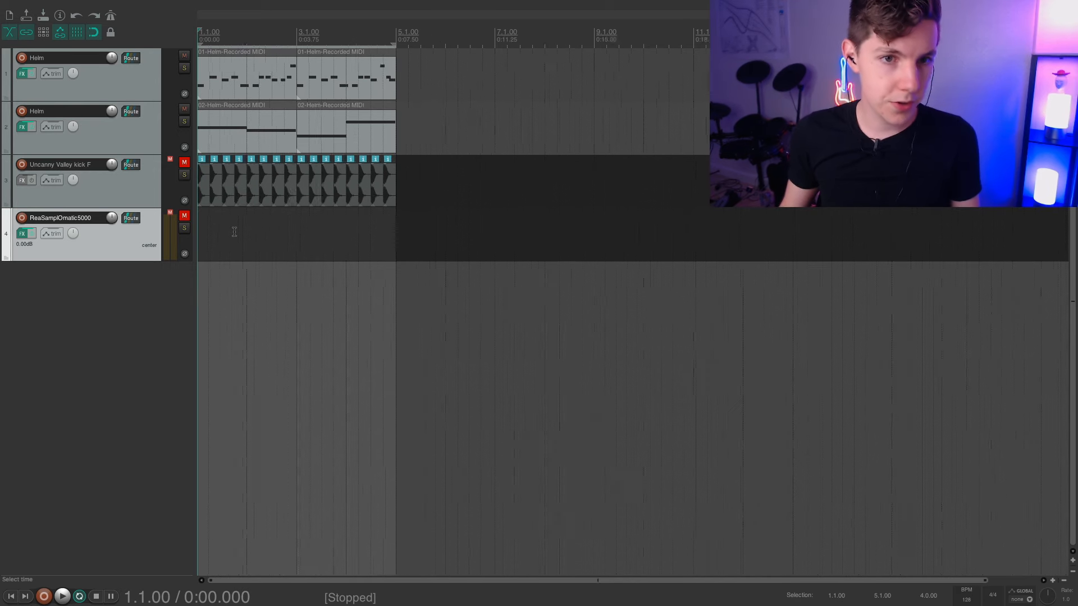
{"action": "left_click", "coordinate": [124, 191]}
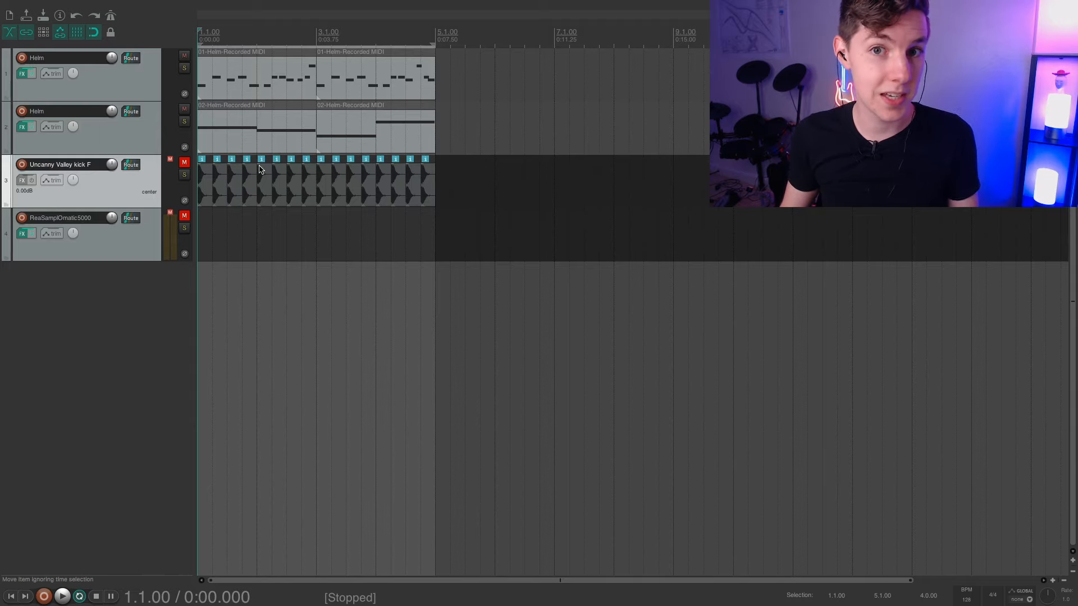
- Add AU: LFOTool from Xfer Records after the Helm synth in the first Helm track's FX chain
{"action": "left_click", "coordinate": [131, 79]}
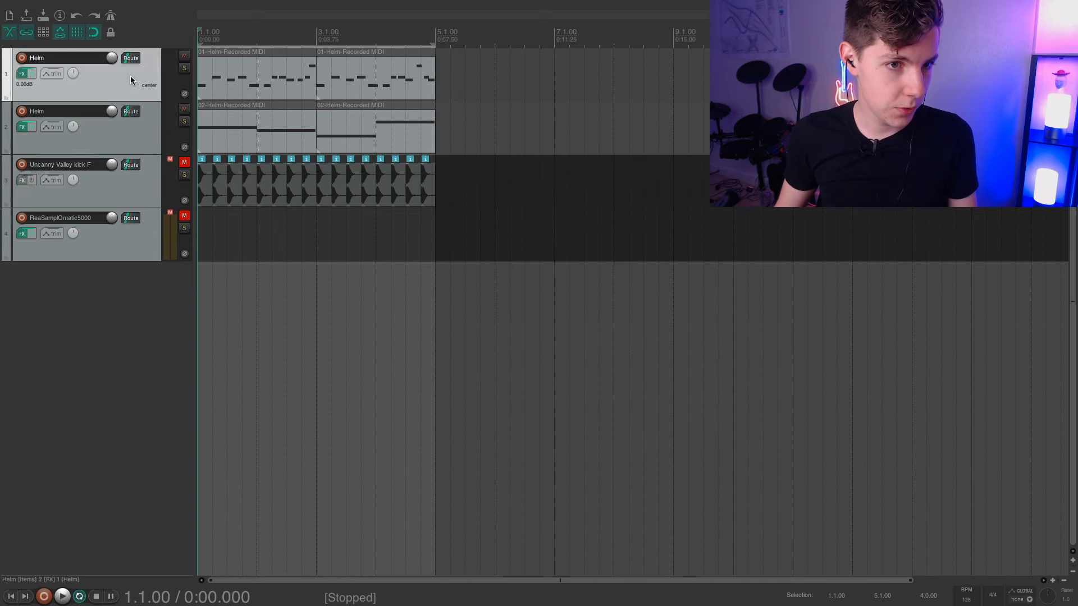
{"action": "left_click", "coordinate": [22, 74]}
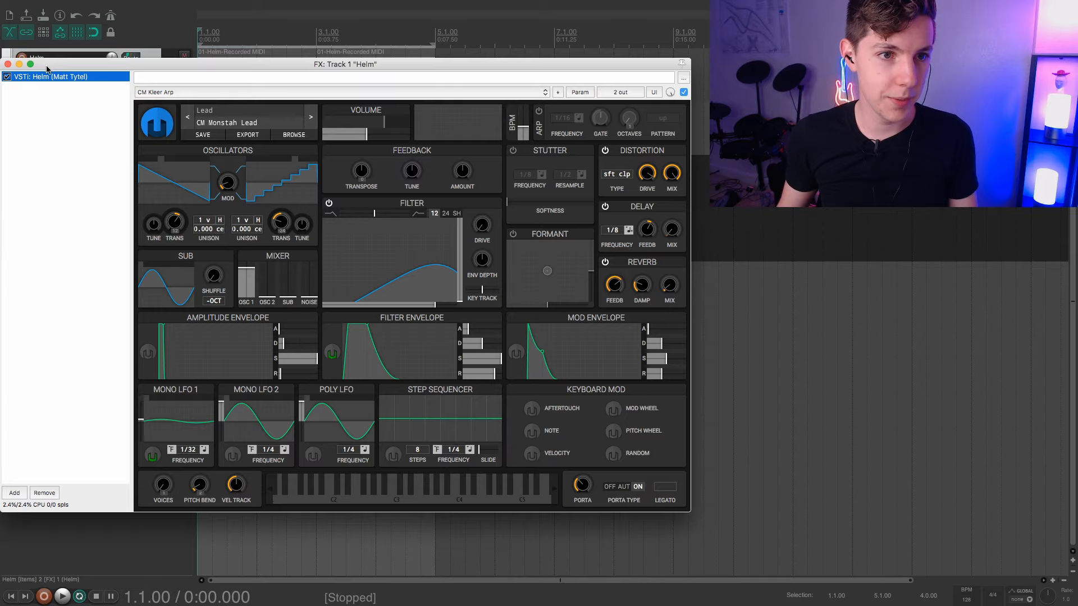
{"action": "left_click_drag", "start_coordinate": [47, 68], "coordinate": [215, 117]}
{"action": "left_click", "coordinate": [184, 541]}
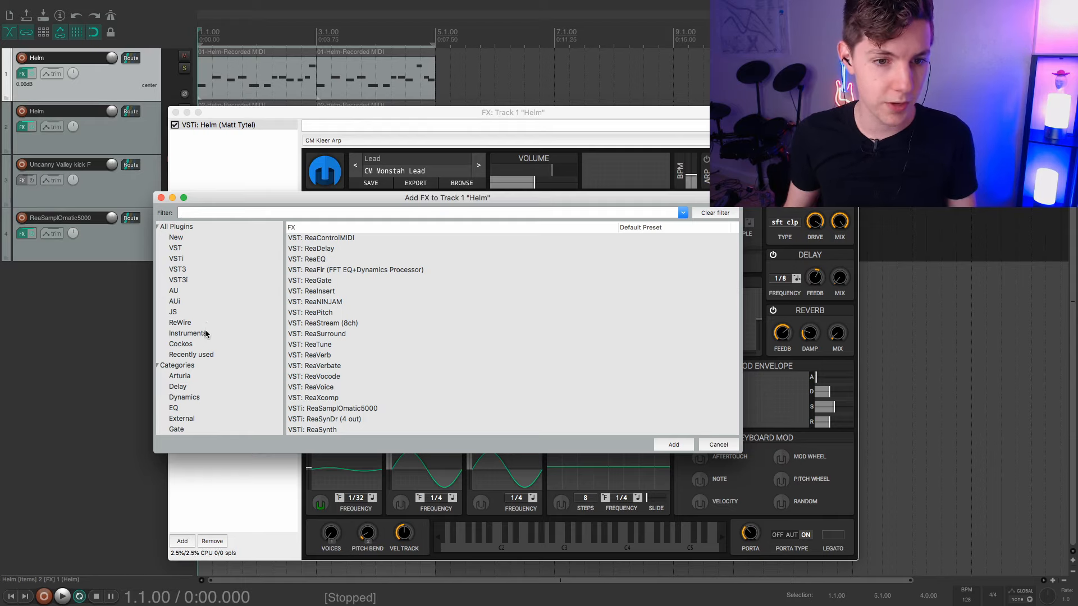
{"action": "scroll", "coordinate": [205, 329], "scroll_direction": "down", "scroll_amount": 5}
{"action": "scroll", "coordinate": [205, 332], "scroll_direction": "down", "scroll_amount": 6}
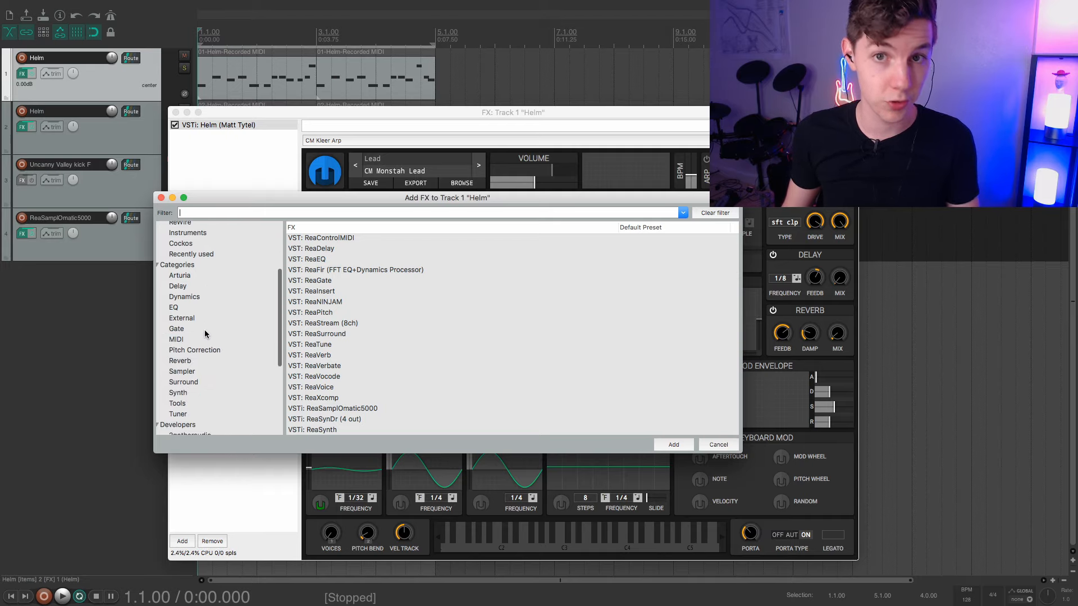
{"action": "scroll", "coordinate": [206, 334], "scroll_direction": "down", "scroll_amount": 1}
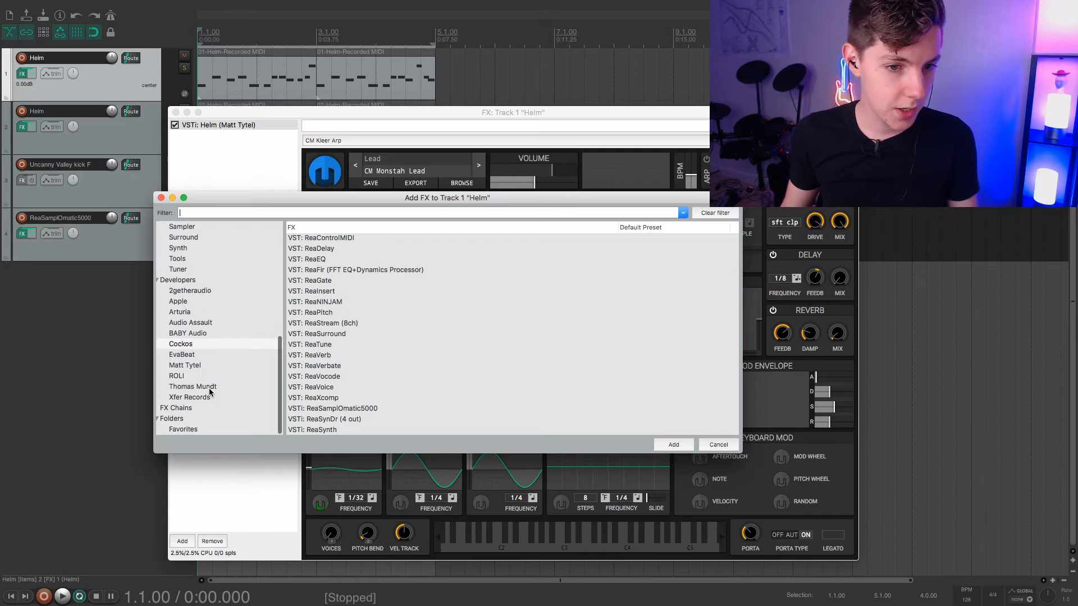
{"action": "left_click", "coordinate": [205, 398]}
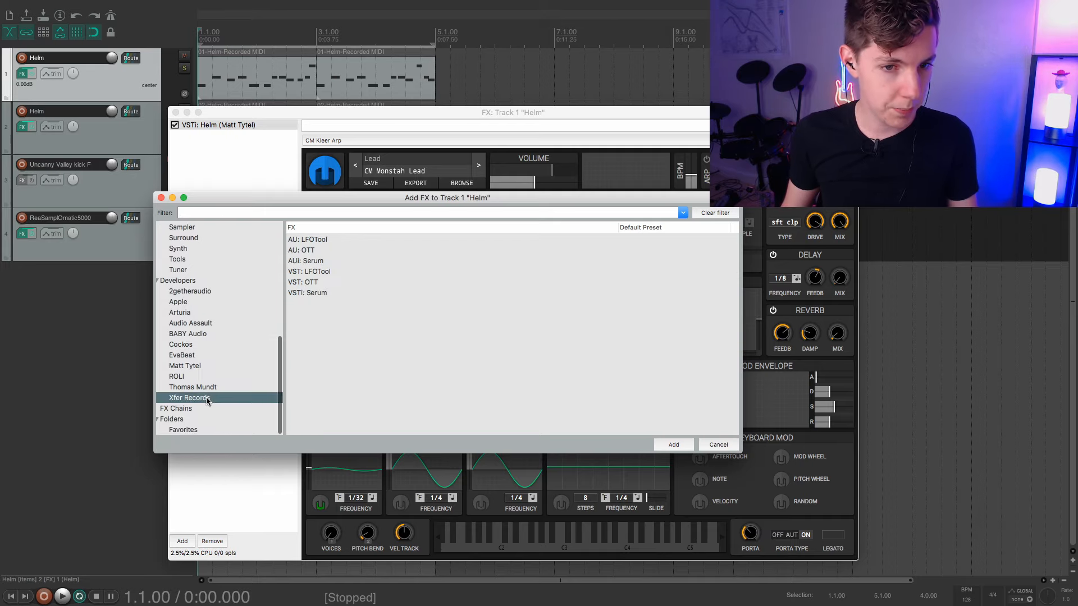
{"action": "double_click", "coordinate": [315, 239]}
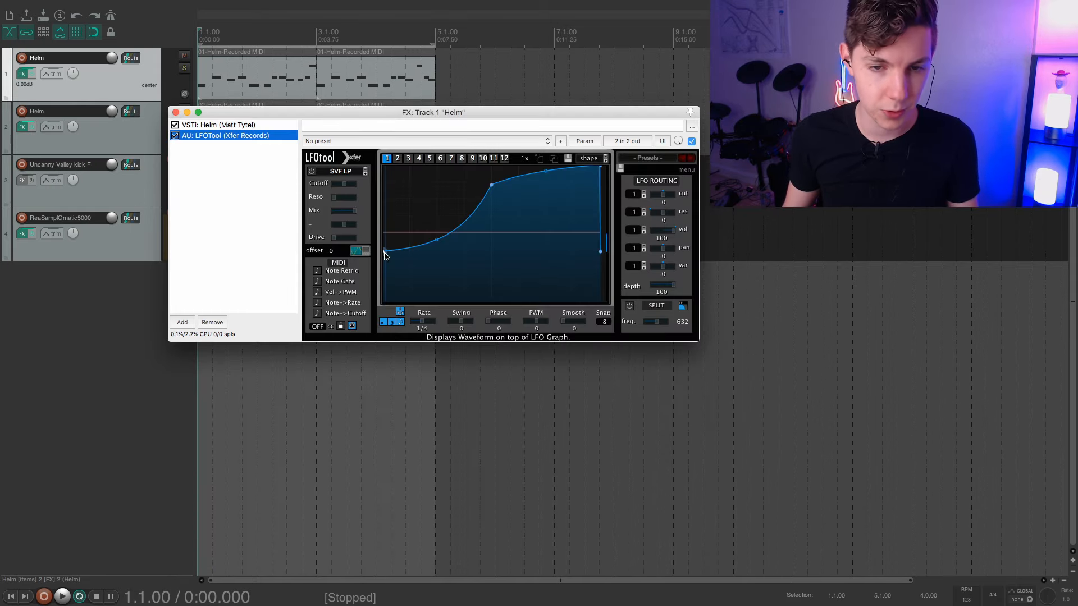
- Pull LFOTool's curve down to zero at the start and up to full level by the first quarter, and audition the track soloed
{"action": "left_click_drag", "start_coordinate": [385, 255], "coordinate": [385, 300]}
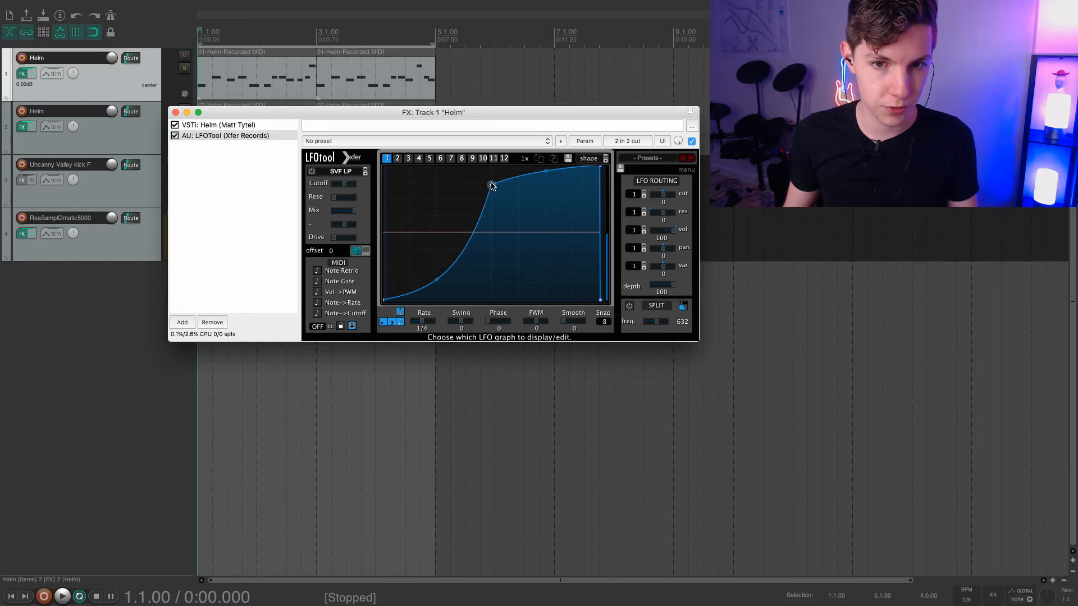
{"action": "left_click_drag", "start_coordinate": [492, 187], "coordinate": [439, 139]}
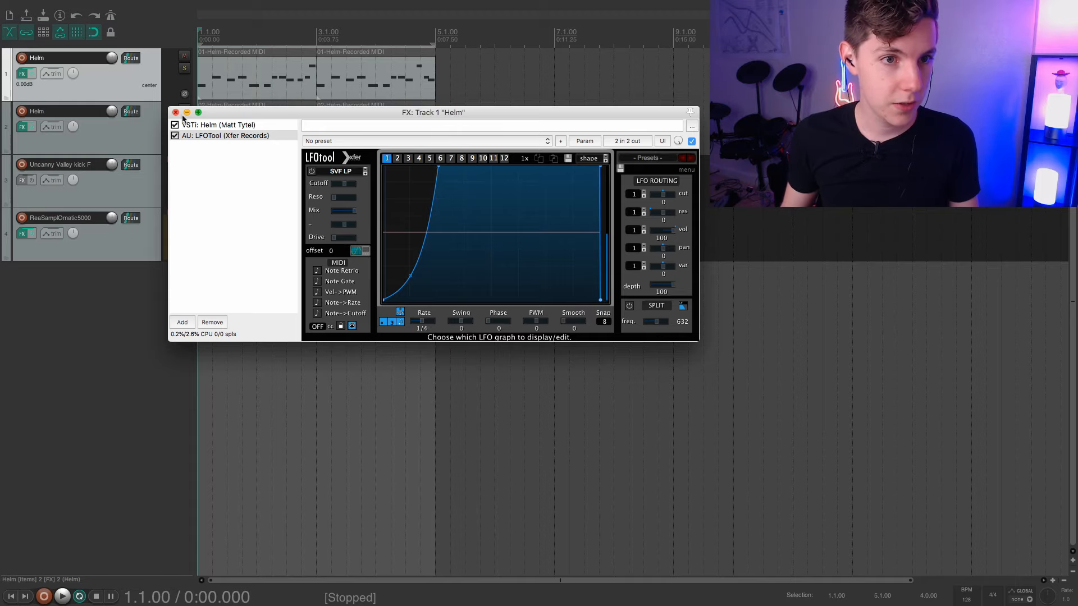
{"action": "left_click", "coordinate": [184, 68]}
{"action": "left_click", "coordinate": [184, 68]}
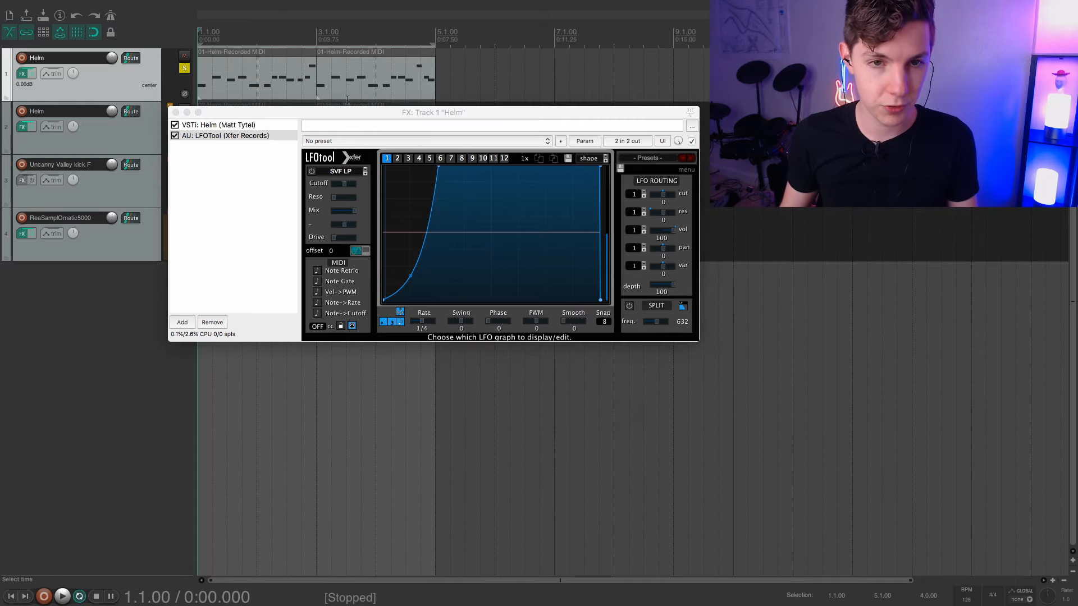
{"action": "key", "text": "XF86AudioRaiseVolume"}
{"action": "key", "text": "space"}
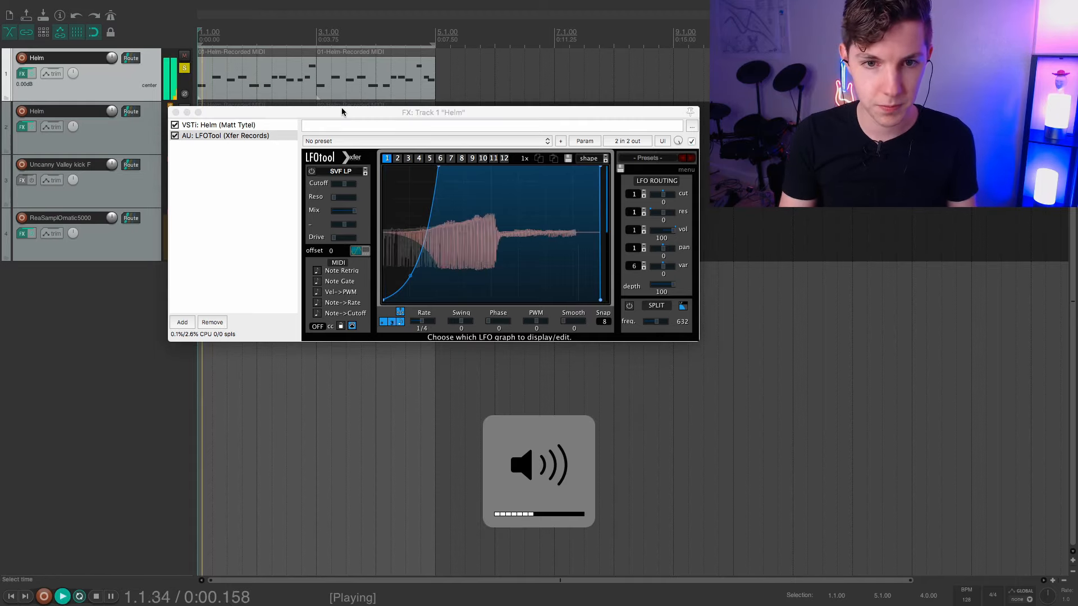
{"action": "key", "text": "XF86AudioLowerVolume"}
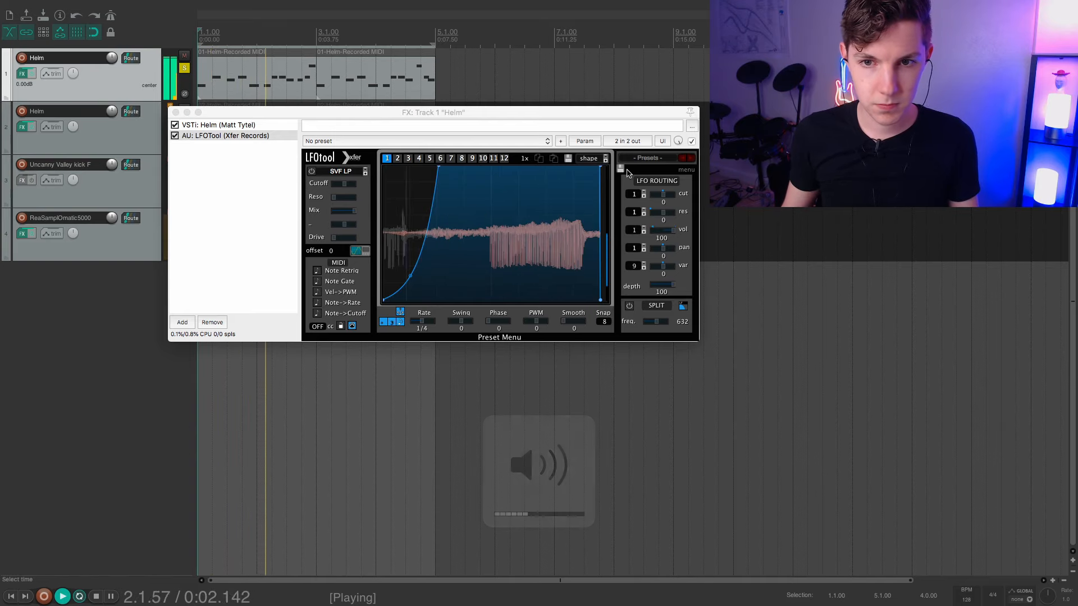
- Shift the LFO curve's end point slightly earlier, deepen the bend of its opening rise, and replay the soloed track
{"action": "left_click_drag", "start_coordinate": [600, 167], "coordinate": [598, 166]}
{"action": "key", "text": "space"}
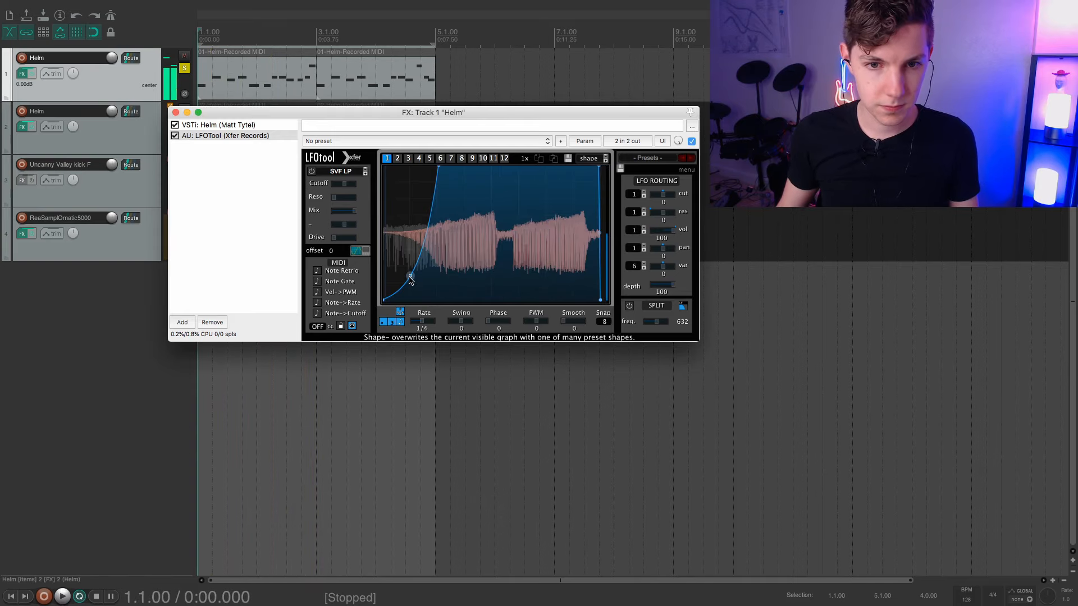
{"action": "mouse_move", "coordinate": [412, 279]}
{"action": "left_mouse_down"}
{"action": "mouse_move", "coordinate": [411, 302]}
{"action": "mouse_move", "coordinate": [411, 268]}
{"action": "left_mouse_up"}
{"action": "key", "text": "space"}
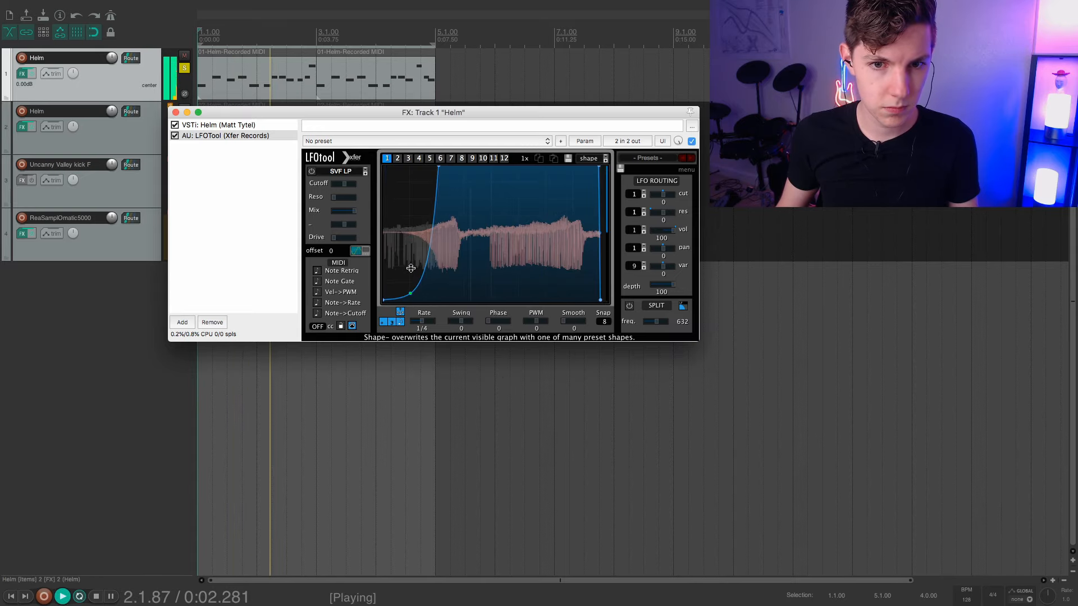
{"action": "left_click_drag", "start_coordinate": [416, 112], "coordinate": [553, 105]}
{"action": "key", "text": "space"}
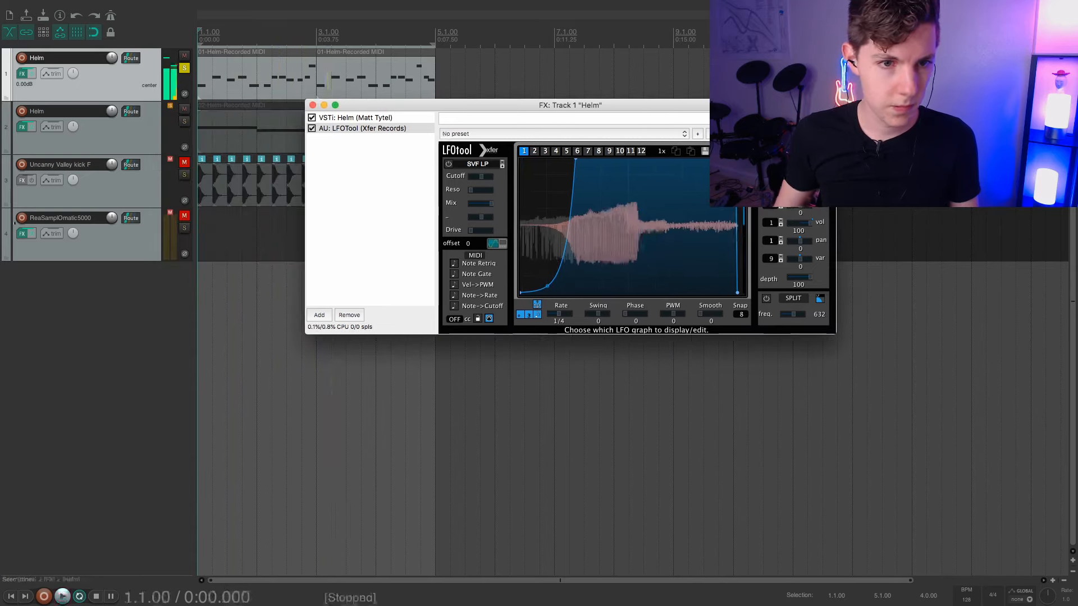
- Unmute and solo the Uncanny Valley kick F track, and play it together with the ducked Helm melody
{"action": "left_click", "coordinate": [184, 162]}
{"action": "left_click", "coordinate": [184, 174]}
{"action": "key", "text": "space"}
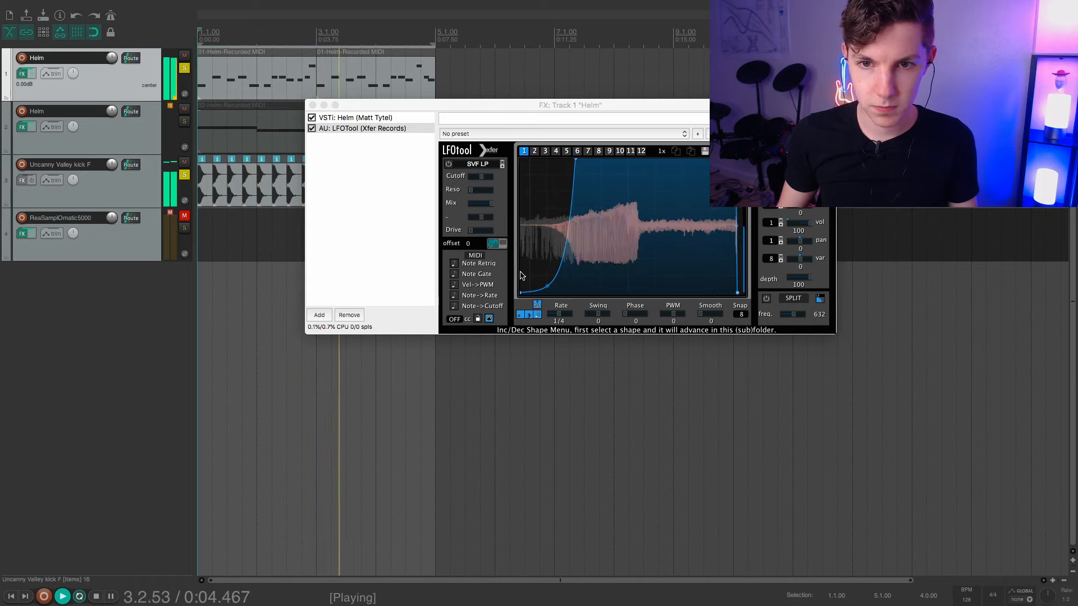
{"action": "key", "text": "space"}
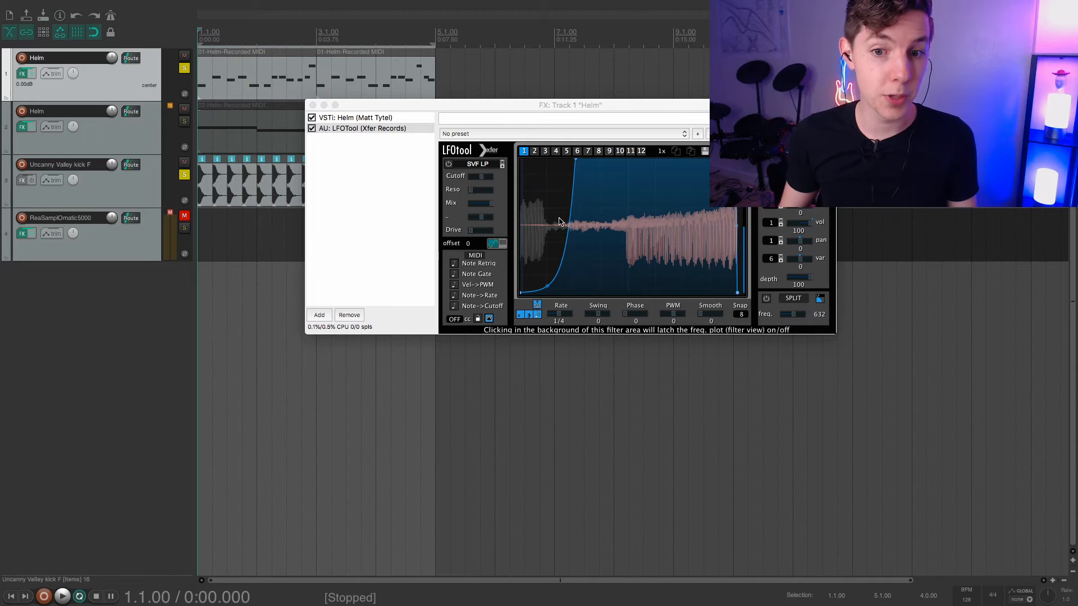
- Close the first Helm track's FX window and switch the solo from that track to the second Helm track
{"action": "left_click", "coordinate": [313, 105]}
{"action": "left_click", "coordinate": [118, 132]}
{"action": "left_click", "coordinate": [184, 121]}
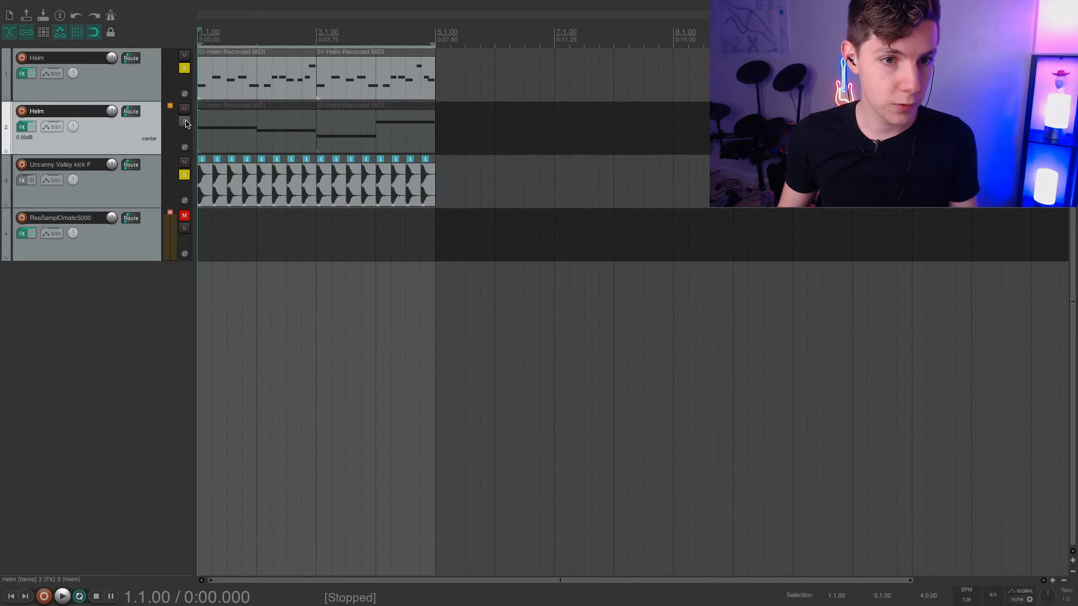
{"action": "left_click", "coordinate": [184, 69]}
- Add AU: LFOTool after ReaEQ in the second Helm track's FX chain and move the FX window clear of the tracks
{"action": "left_click", "coordinate": [23, 127]}
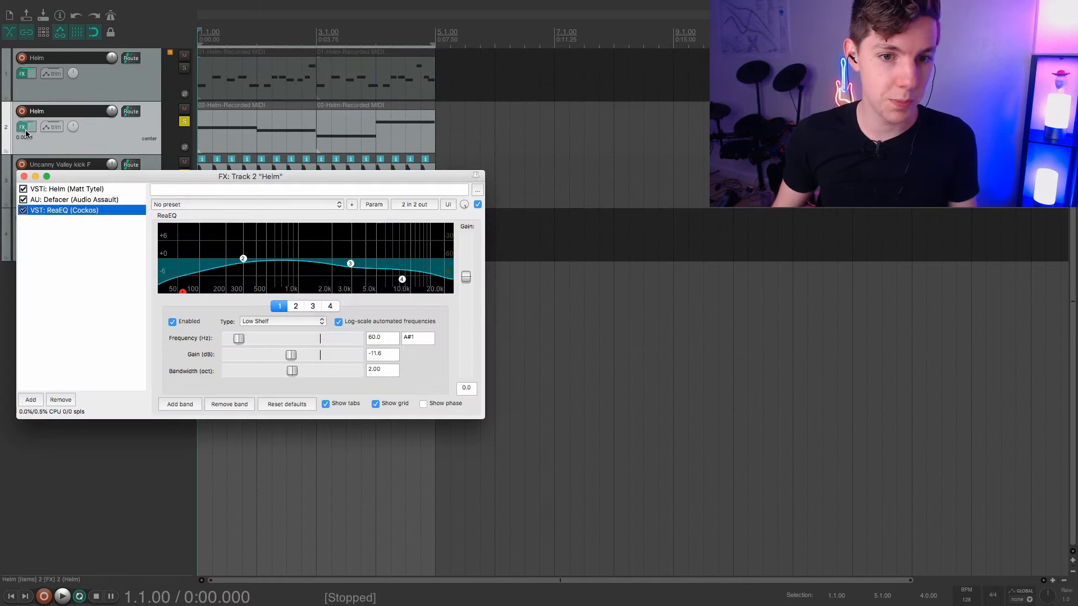
{"action": "left_click", "coordinate": [31, 401]}
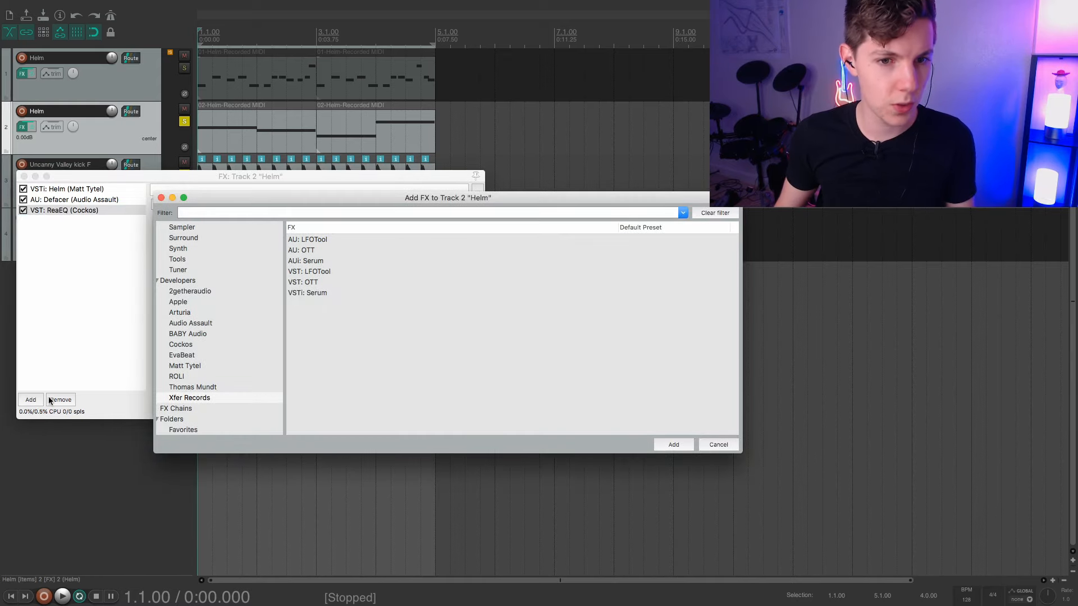
{"action": "double_click", "coordinate": [320, 239]}
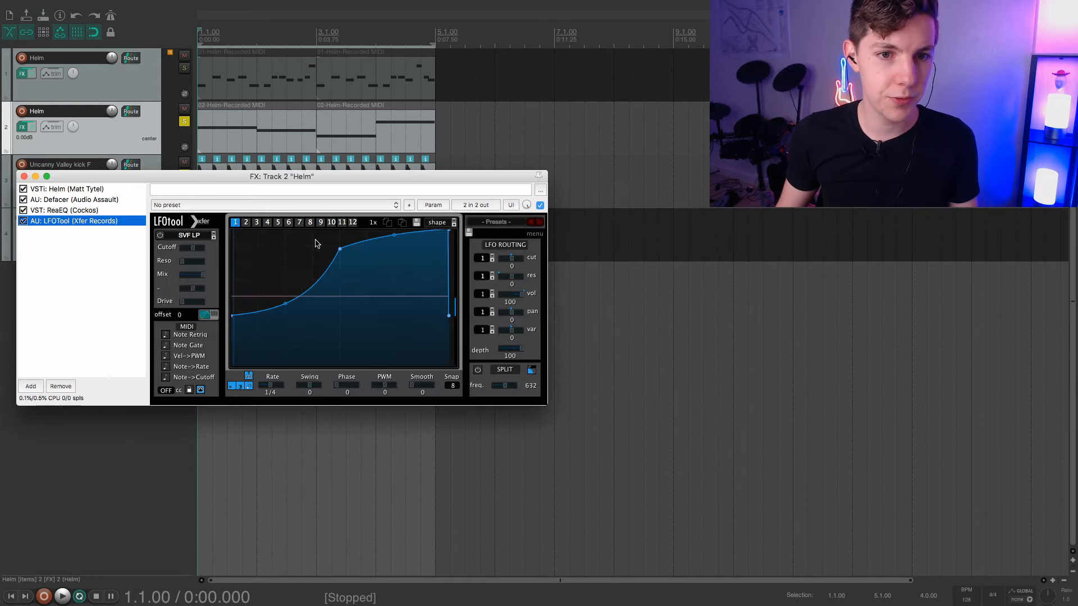
{"action": "left_click_drag", "start_coordinate": [264, 177], "coordinate": [541, 204]}
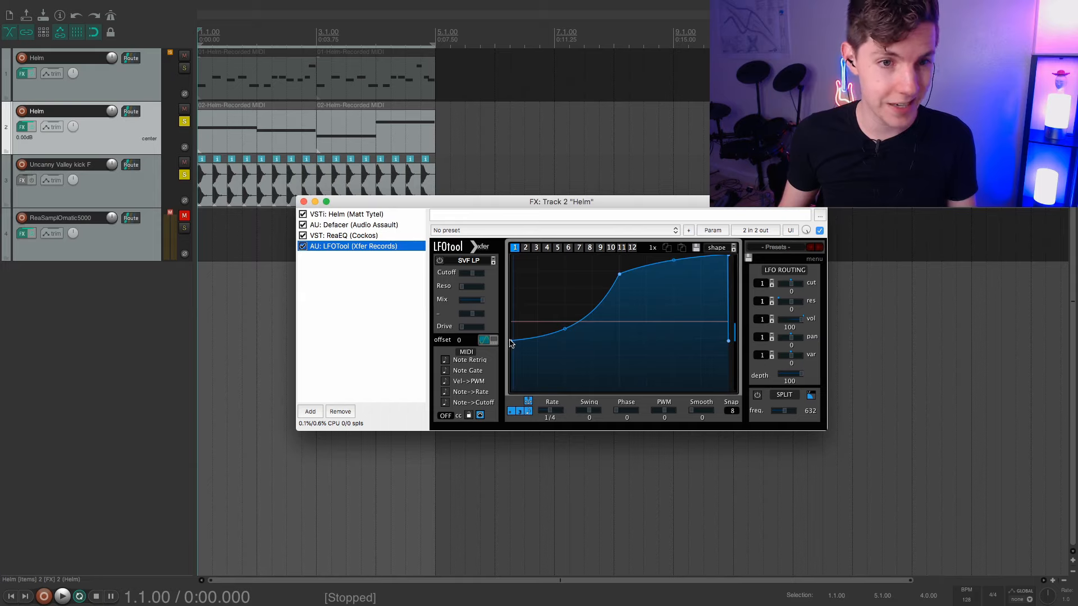
- Shape the bass LFO curve to start at zero and rise sharply to full level at the first quarter, and audition it with the kick
{"action": "left_click_drag", "start_coordinate": [511, 341], "coordinate": [520, 442]}
{"action": "left_click_drag", "start_coordinate": [619, 275], "coordinate": [568, 225]}
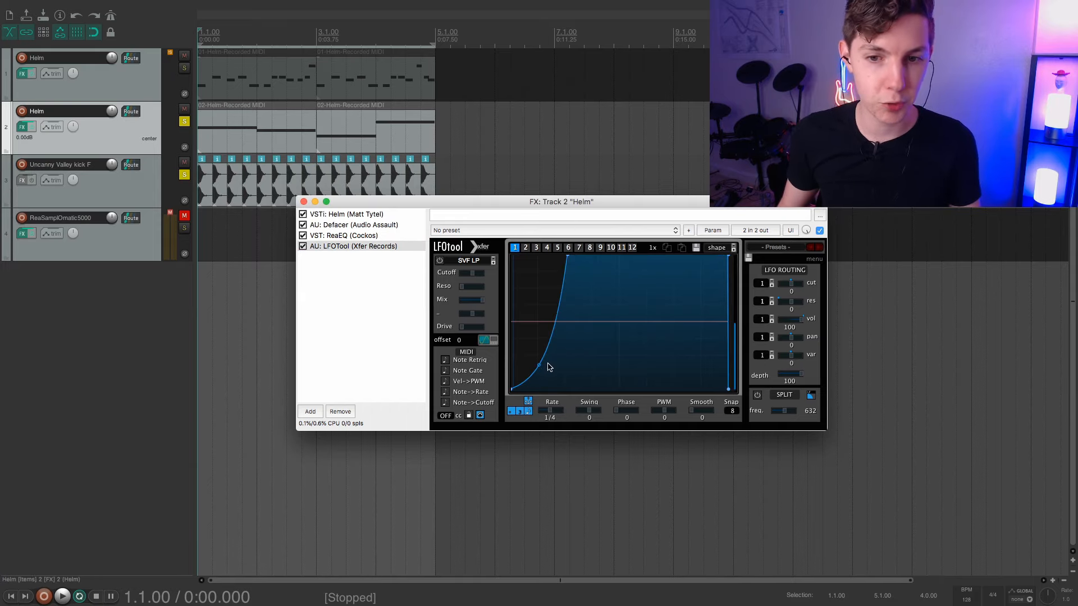
{"action": "key", "text": "space"}
{"action": "left_click_drag", "start_coordinate": [540, 366], "coordinate": [577, 435]}
{"action": "key", "text": "space"}
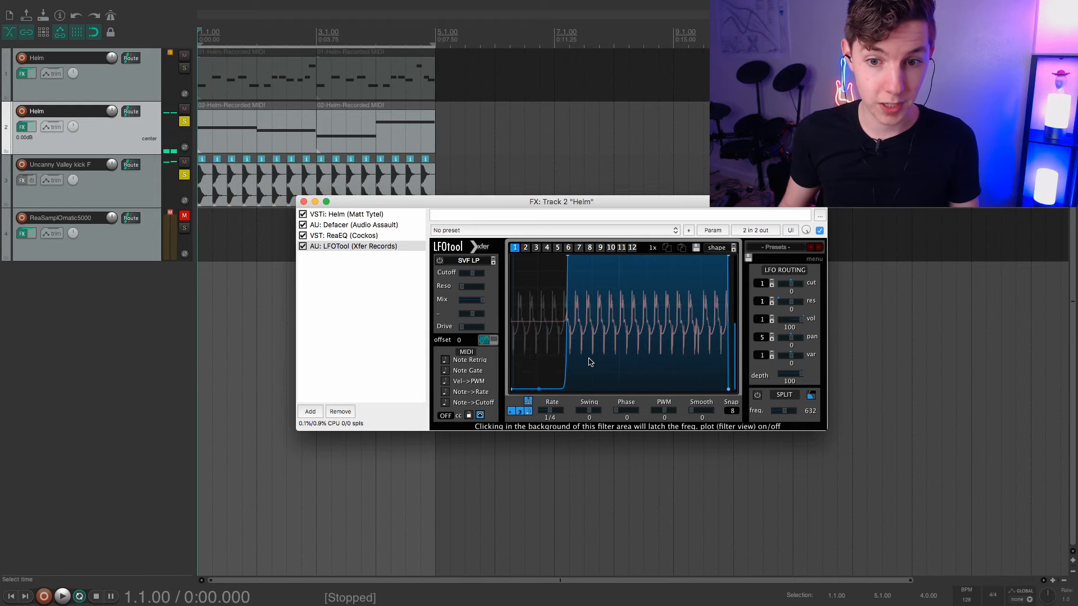
{"action": "key", "text": "space"}
{"action": "key", "text": "space"}
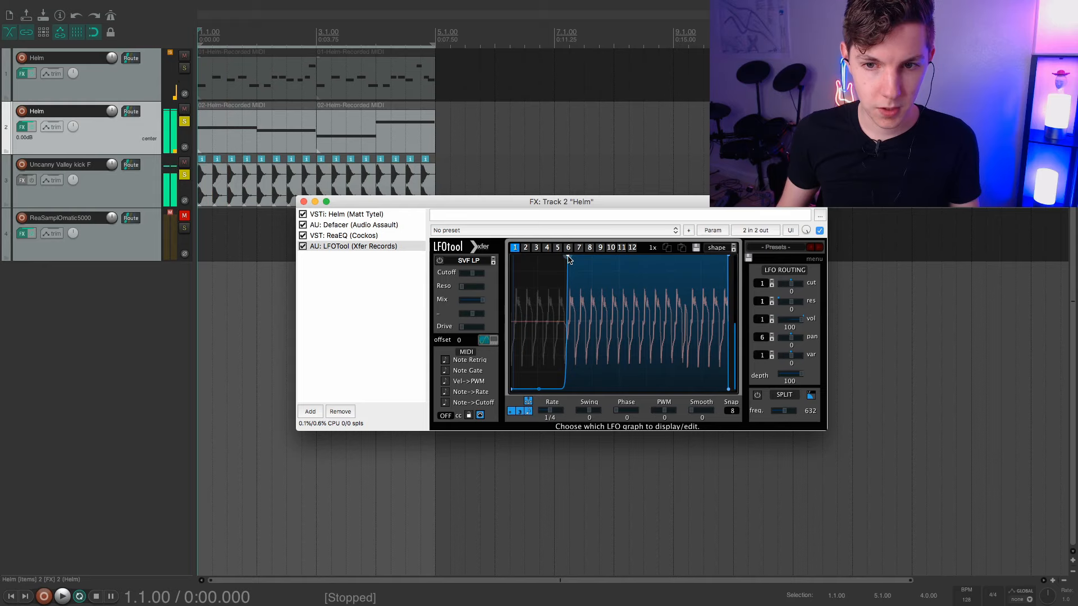
- Try extending the bass ducking to half the LFO cycle with a softer rise during playback
{"action": "left_click_drag", "start_coordinate": [569, 259], "coordinate": [617, 257]}
{"action": "key", "text": "space"}
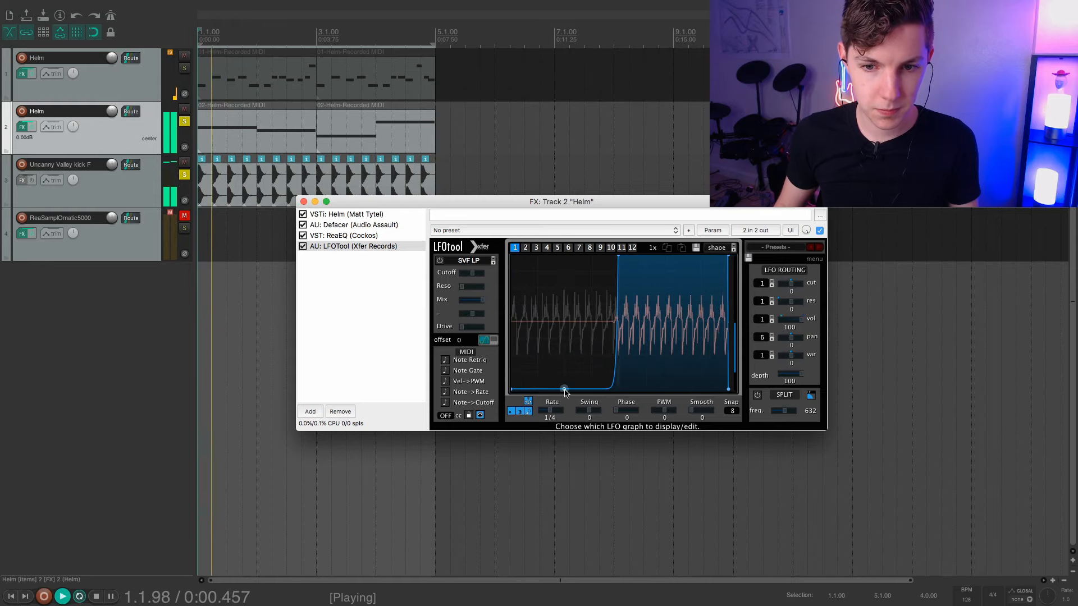
{"action": "left_click_drag", "start_coordinate": [565, 391], "coordinate": [572, 352]}
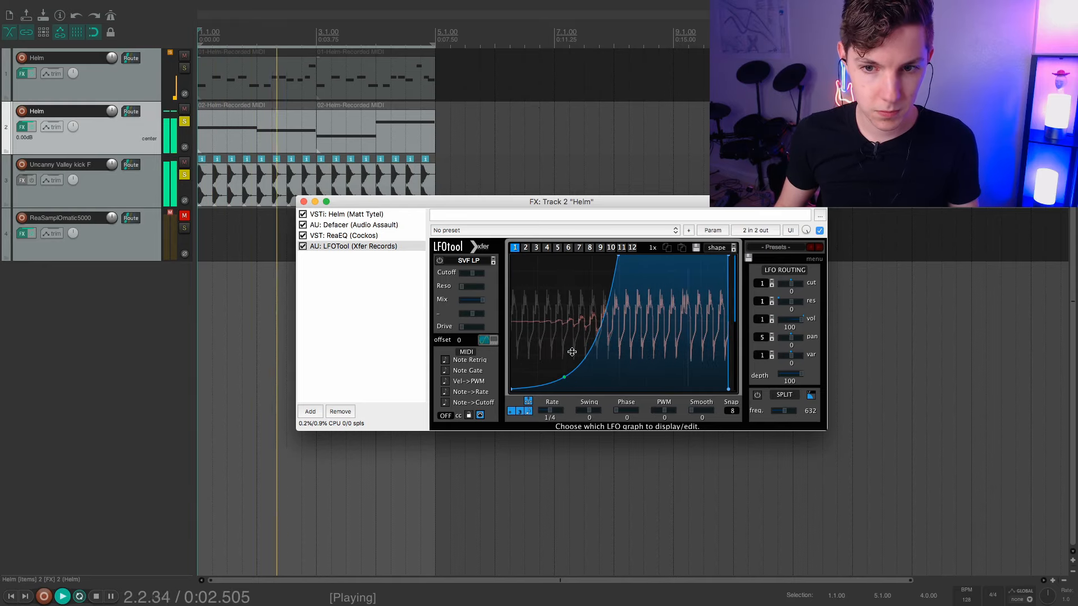
- Set the bass LFO curve's full-level point at the first quarter with a steep curved rise, and close the FX window
{"action": "left_click_drag", "start_coordinate": [617, 257], "coordinate": [564, 223]}
{"action": "left_click_drag", "start_coordinate": [540, 378], "coordinate": [557, 391]}
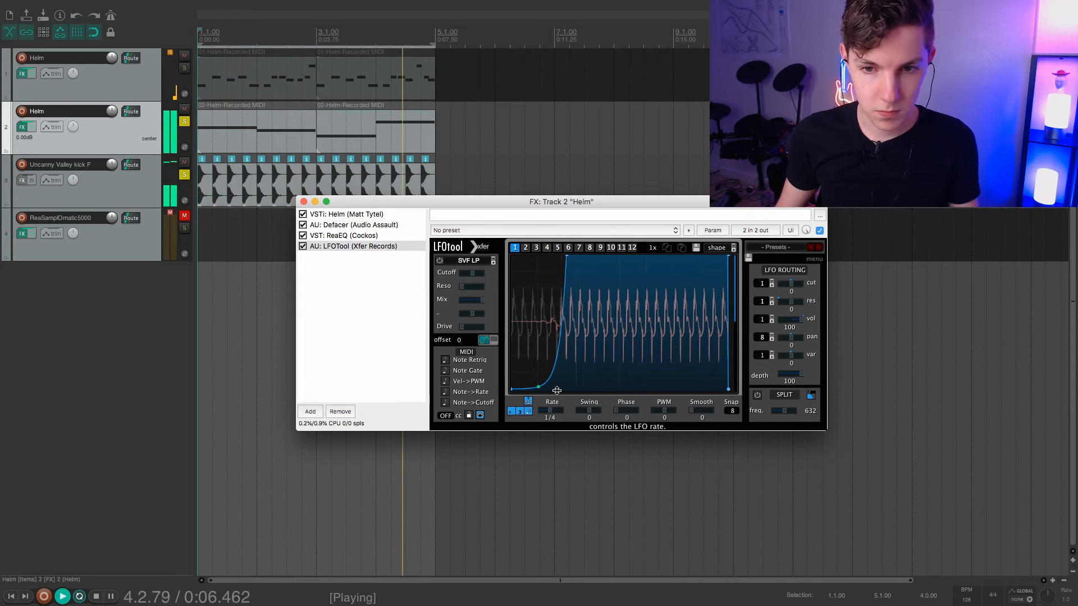
{"action": "left_click", "coordinate": [303, 202]}
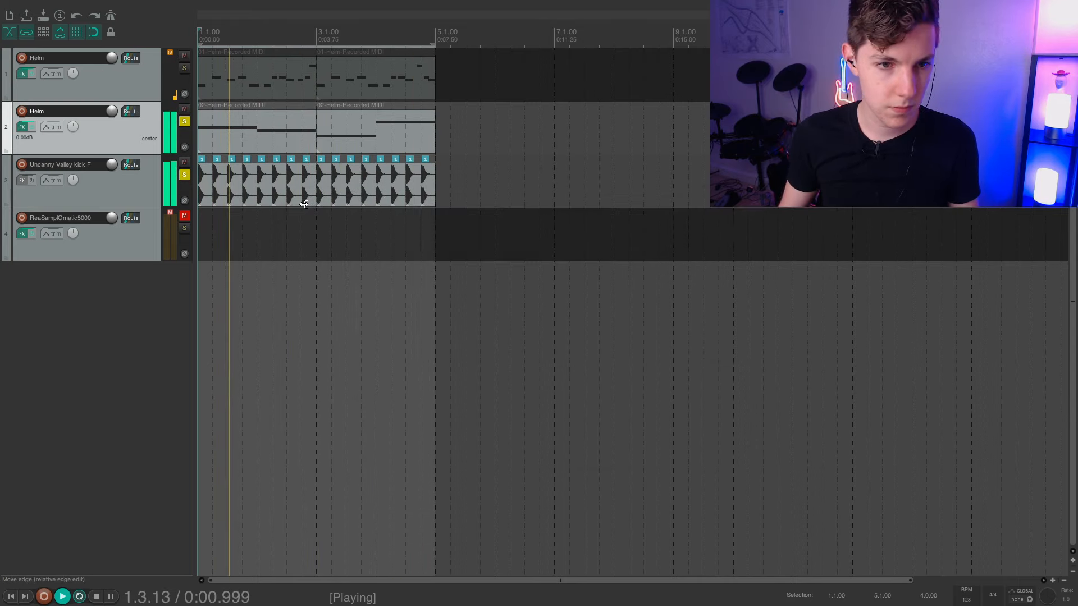
- Unsolo the second Helm track and the kick track, and play the full loop to check the mix
{"action": "key", "text": "space"}
{"action": "left_click", "coordinate": [185, 121]}
{"action": "left_click", "coordinate": [185, 175]}
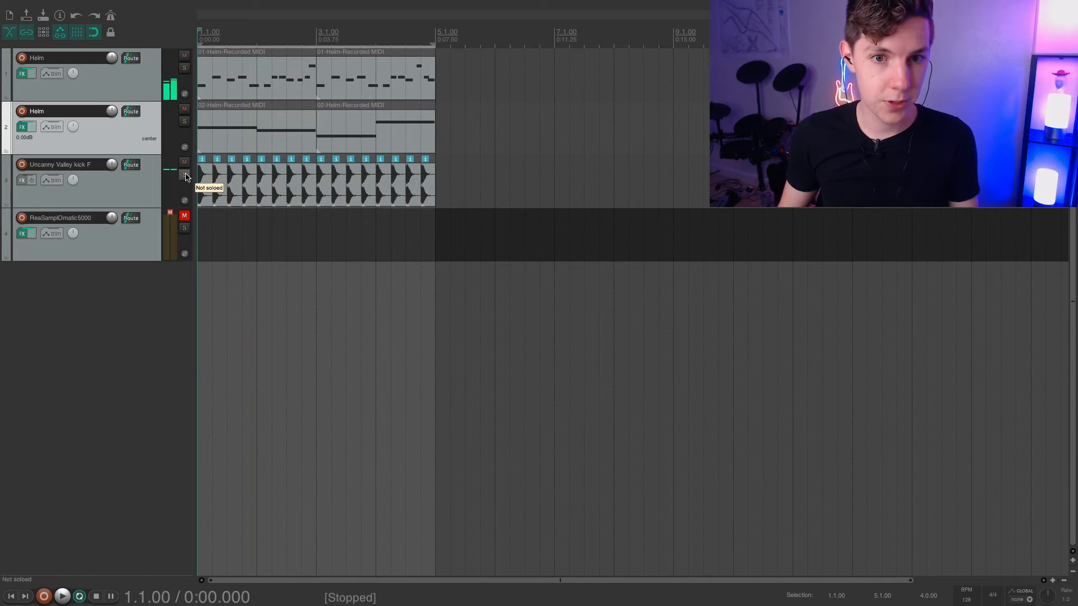
{"action": "key", "text": "space"}
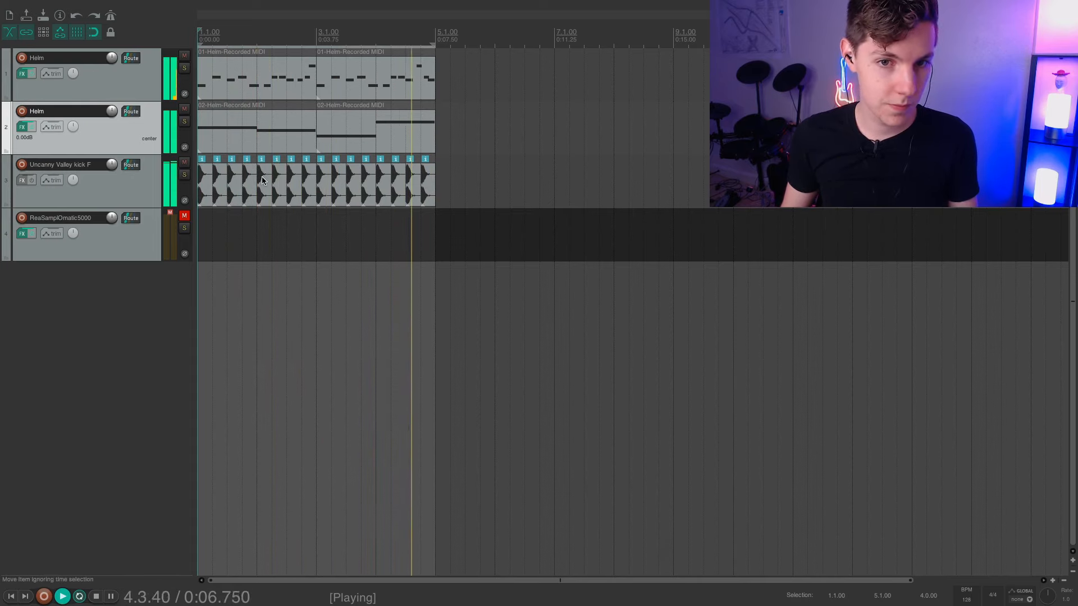
{"action": "key", "text": "space"}
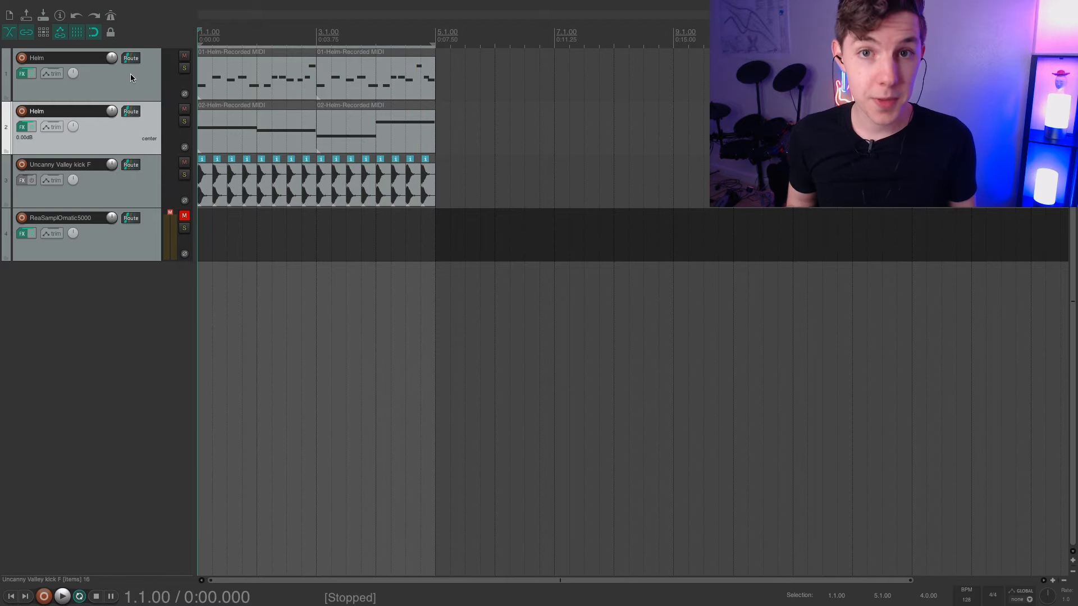
- Add VST: ReaVerbate (Cockos) to the first Helm track's FX chain
{"action": "left_click", "coordinate": [130, 73]}
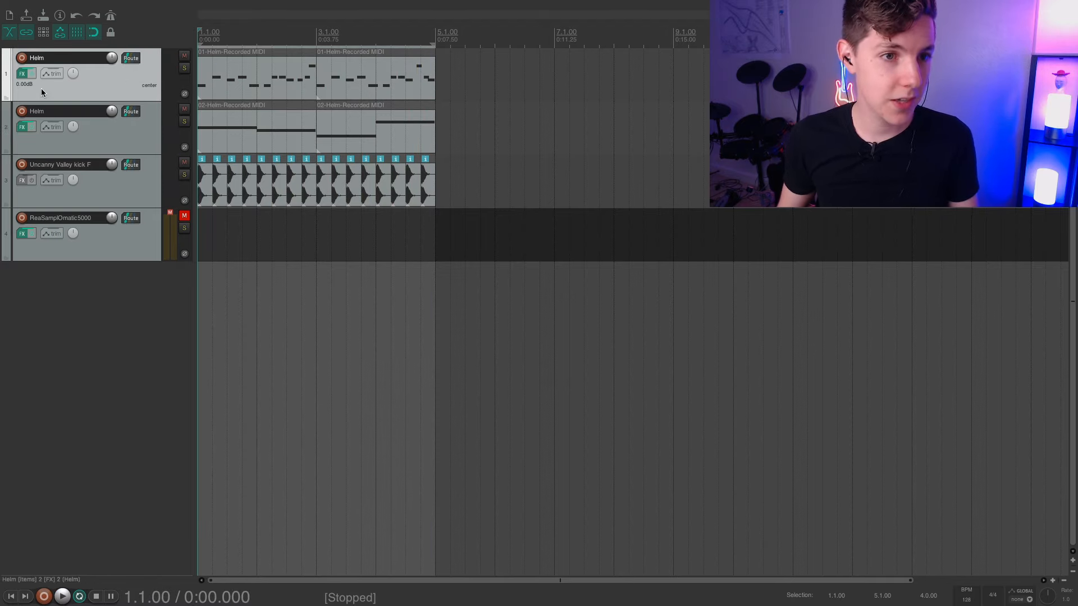
{"action": "left_click", "coordinate": [21, 73]}
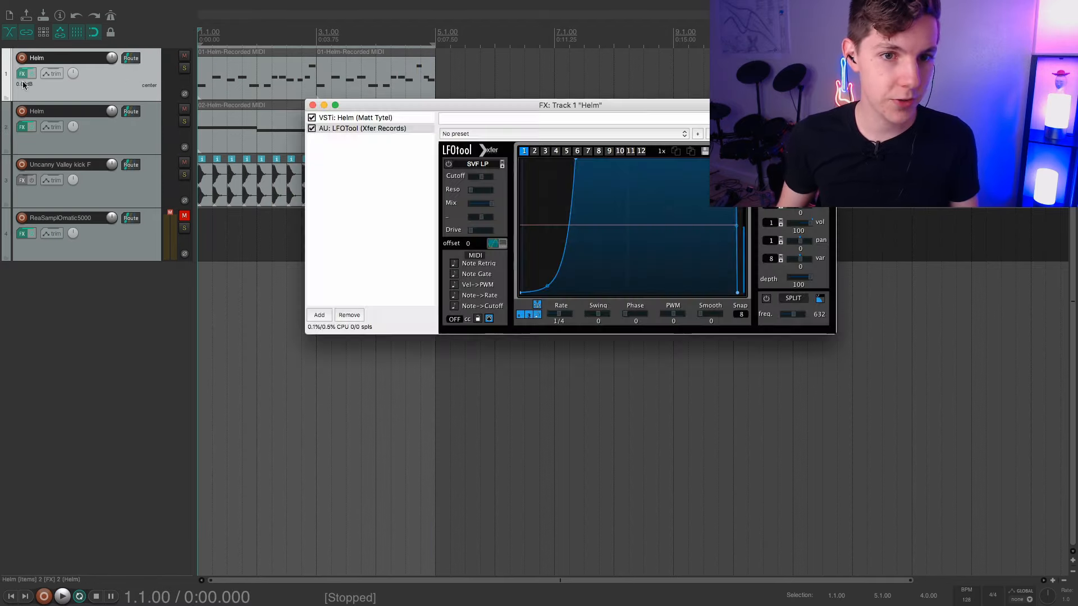
{"action": "left_click", "coordinate": [319, 315]}
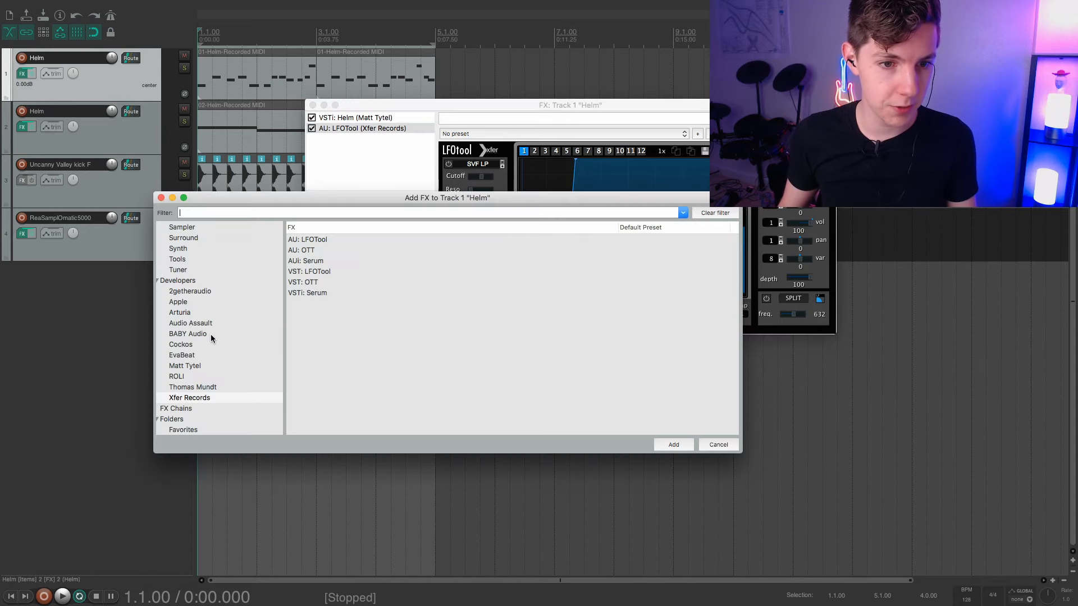
{"action": "scroll", "coordinate": [211, 333], "scroll_direction": "up", "scroll_amount": 3}
{"action": "left_click", "coordinate": [185, 268]}
{"action": "double_click", "coordinate": [357, 251]}
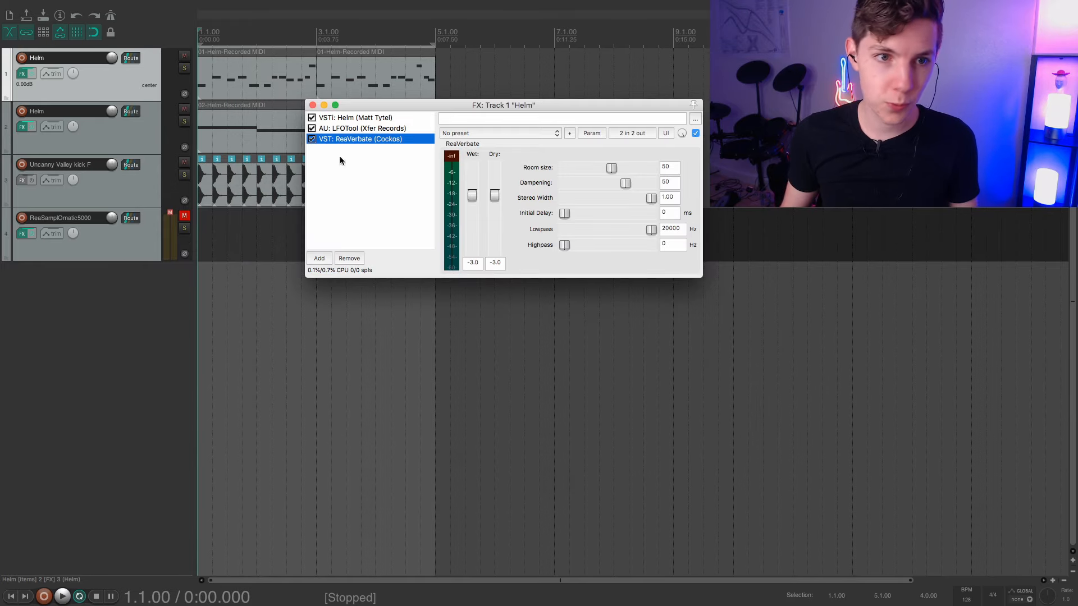
- Place ReaVerbate before LFOTool in the first Helm track's FX chain and move the FX window clear of the track's solo control
{"action": "left_click_drag", "start_coordinate": [372, 139], "coordinate": [373, 131]}
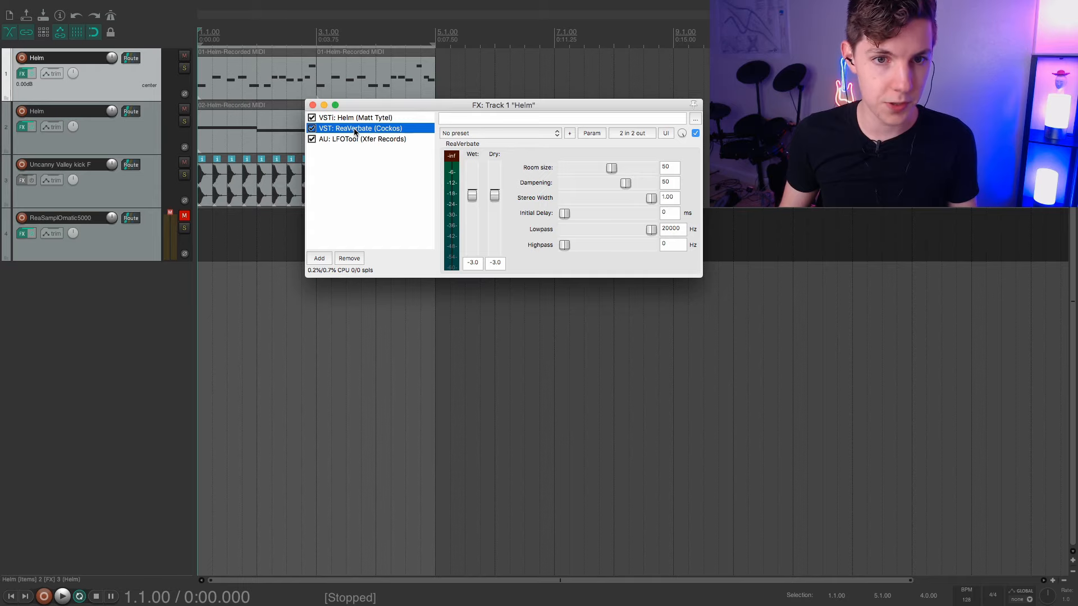
{"action": "left_click_drag", "start_coordinate": [364, 148], "coordinate": [360, 129]}
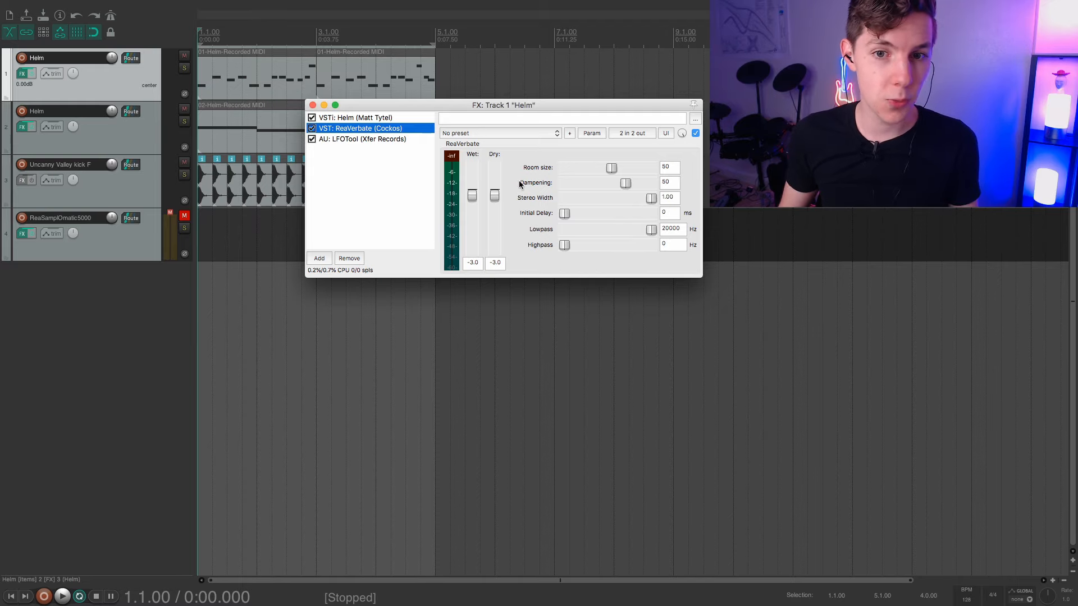
{"action": "left_click", "coordinate": [371, 139]}
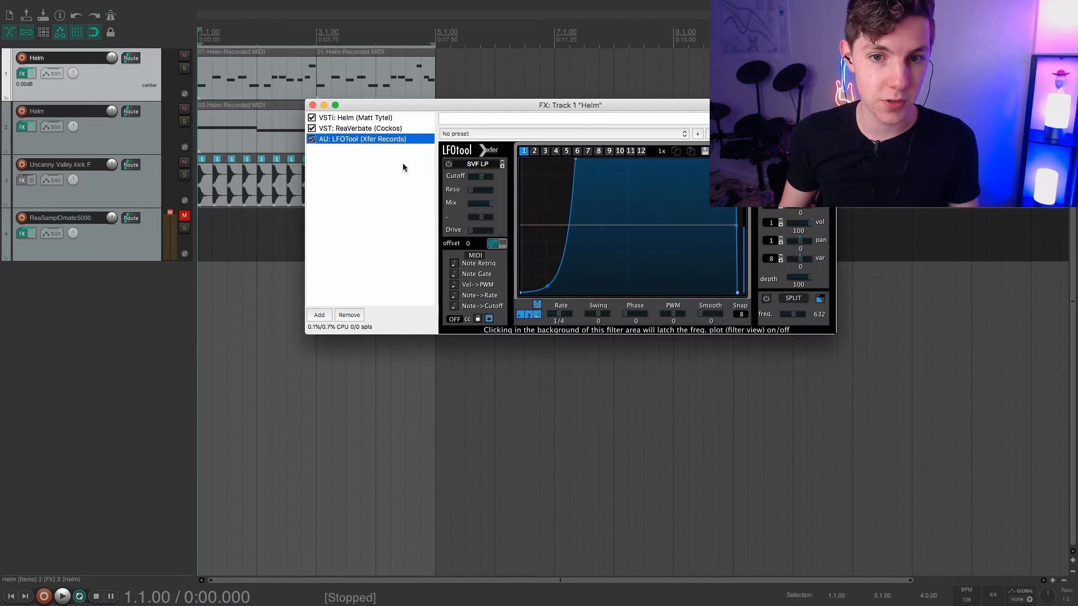
{"action": "left_click", "coordinate": [365, 129]}
{"action": "left_click_drag", "start_coordinate": [548, 103], "coordinate": [381, 127]}
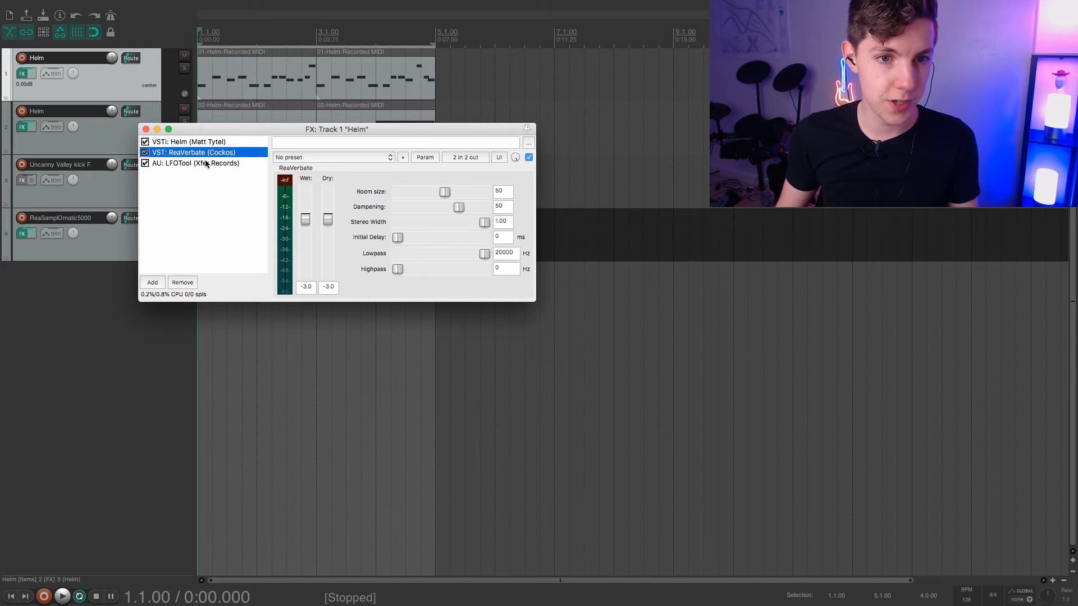
- Set ReaVerbate's dry level to 0.0, wet to about -13.1 and room size to 95, auditioning the first Helm track soloed
{"action": "left_click_drag", "start_coordinate": [330, 223], "coordinate": [328, 217]}
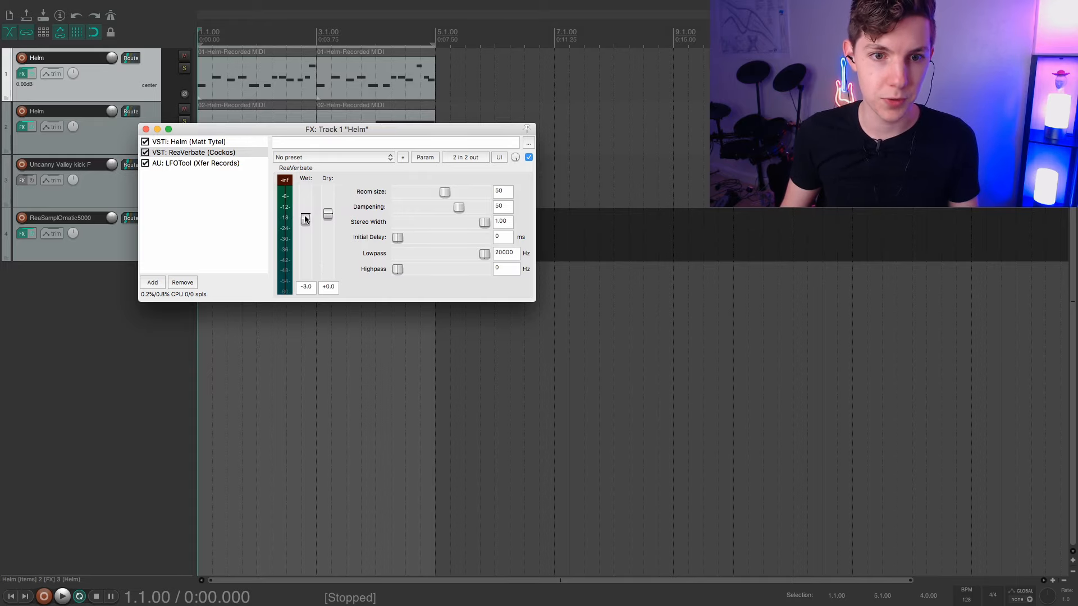
{"action": "left_click_drag", "start_coordinate": [306, 219], "coordinate": [306, 235]}
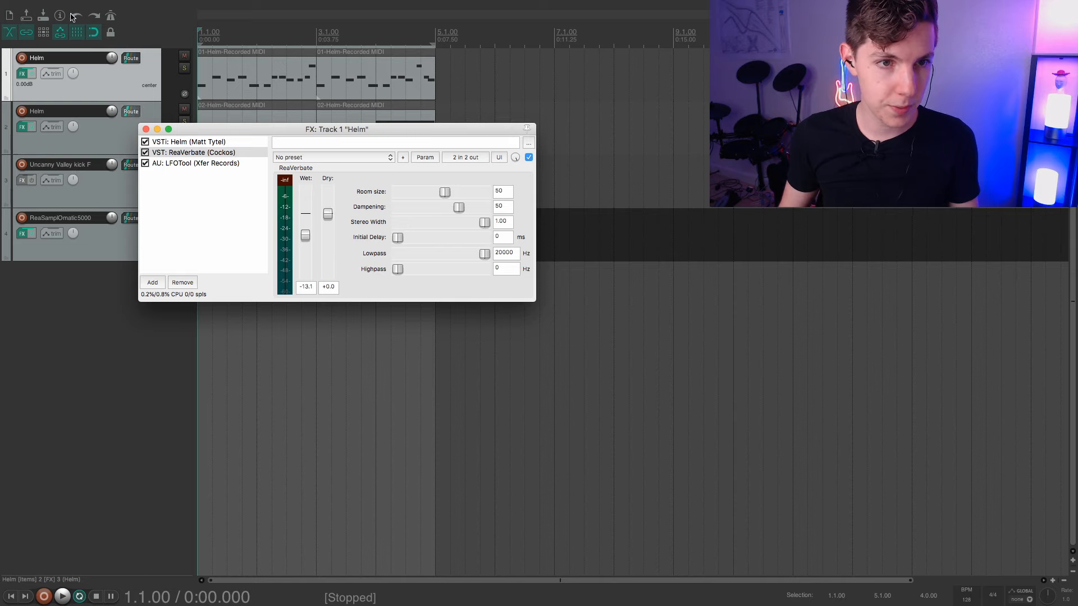
{"action": "key", "text": "space"}
{"action": "left_click_drag", "start_coordinate": [445, 193], "coordinate": [485, 195]}
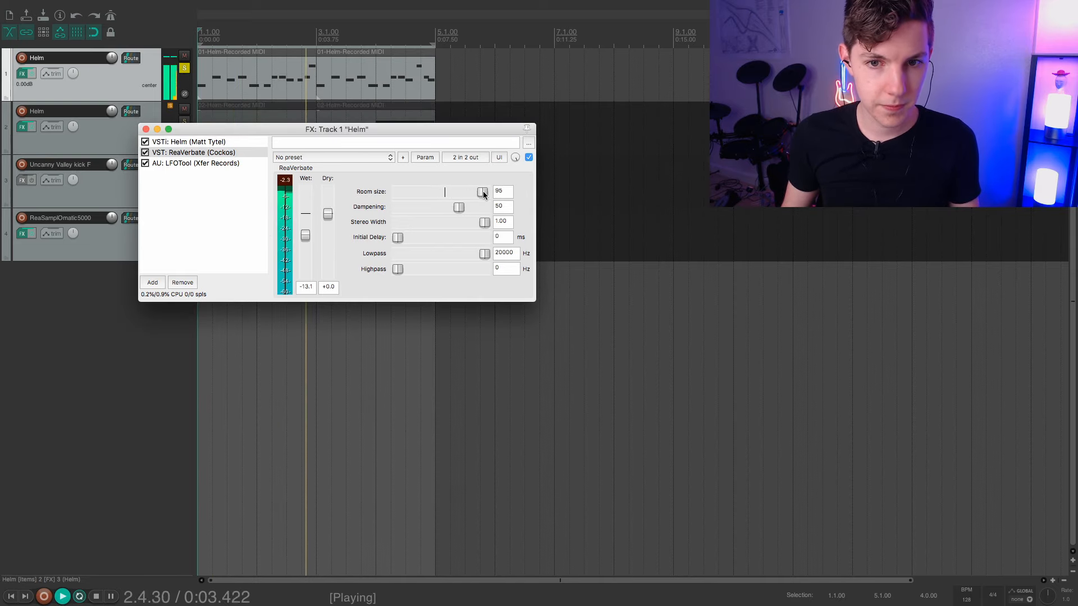
{"action": "key", "text": "space"}
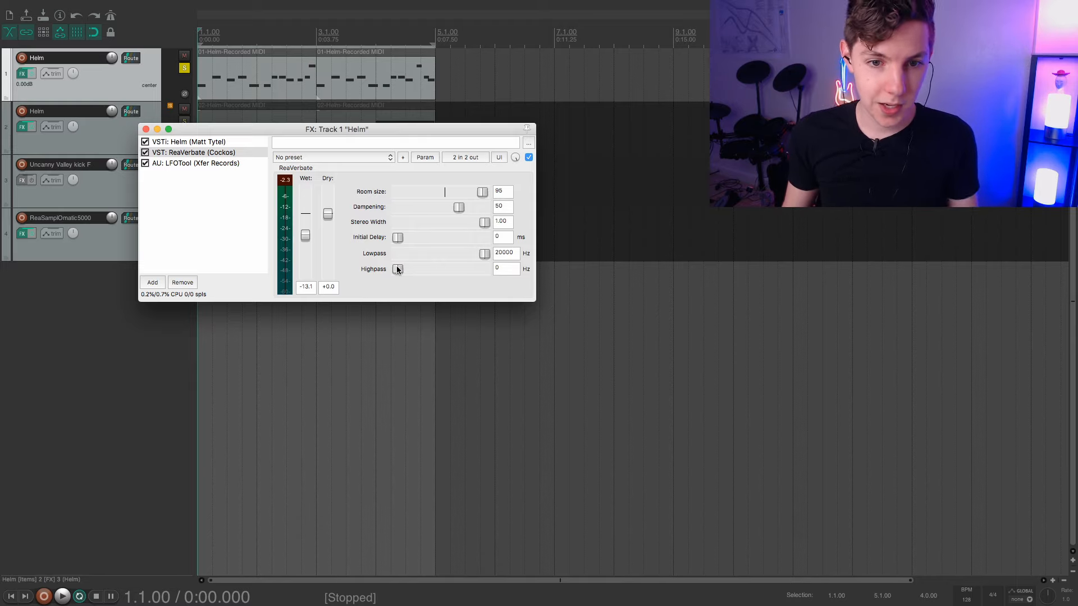
- Refine the reverb during playback to room size 93, highpass about 139 Hz and wet about -23.6, and close the FX window
{"action": "key", "text": "space"}
{"action": "mouse_move", "coordinate": [469, 251]}
{"action": "left_mouse_down"}
{"action": "mouse_move", "coordinate": [433, 251]}
{"action": "mouse_move", "coordinate": [484, 253]}
{"action": "left_mouse_up"}
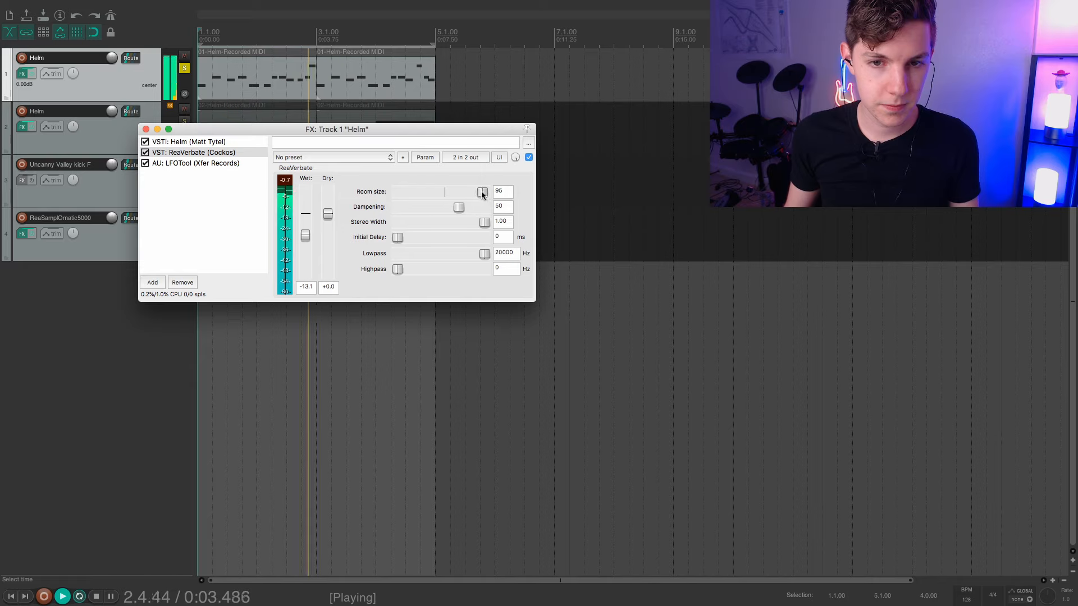
{"action": "left_click_drag", "start_coordinate": [482, 194], "coordinate": [481, 192]}
{"action": "left_click_drag", "start_coordinate": [398, 270], "coordinate": [421, 271]}
{"action": "left_click_drag", "start_coordinate": [305, 236], "coordinate": [307, 250]}
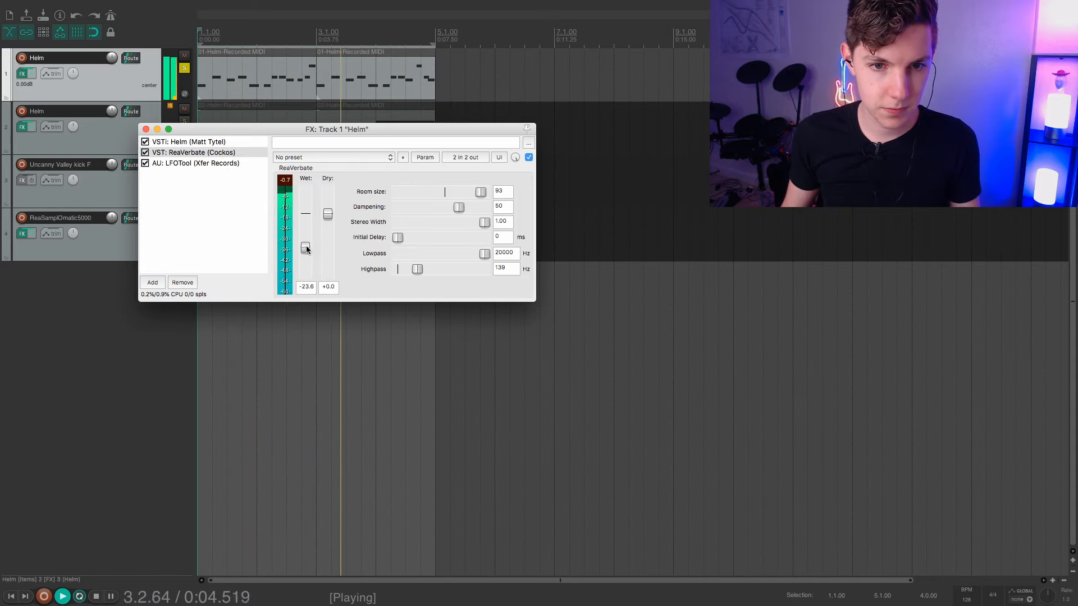
{"action": "left_click", "coordinate": [146, 129]}
- Unsolo the first Helm track and play the full mix with the reverb
{"action": "left_click", "coordinate": [185, 68]}
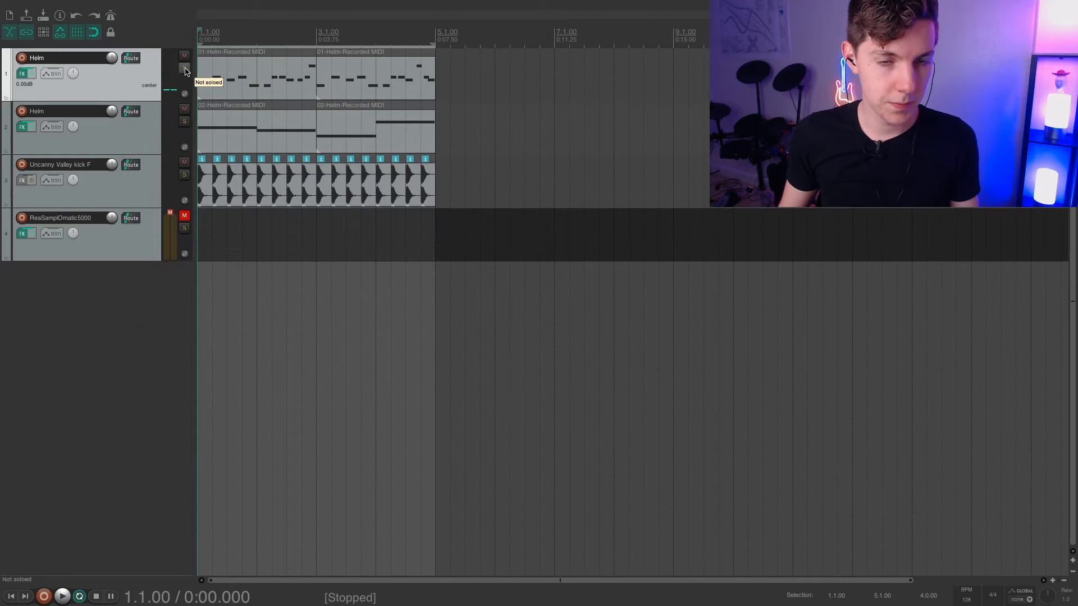
{"action": "key", "text": "space"}
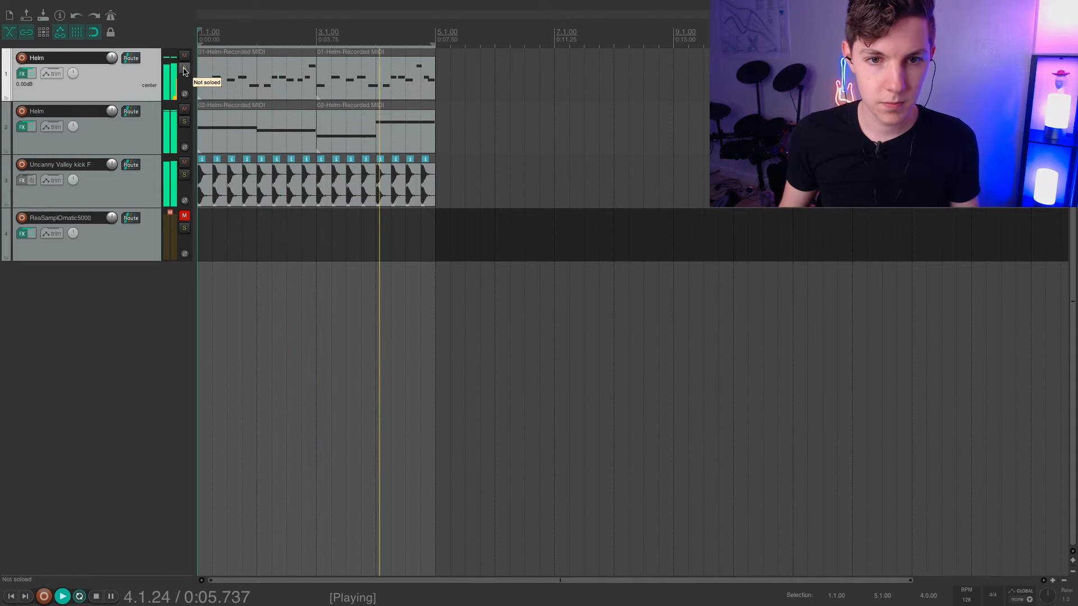
{"action": "key", "text": "space"}
- Show the mixer, add AU: LoudMax to the master track's FX, and move its window over the tracks
{"action": "key", "text": "ctrl+m"}
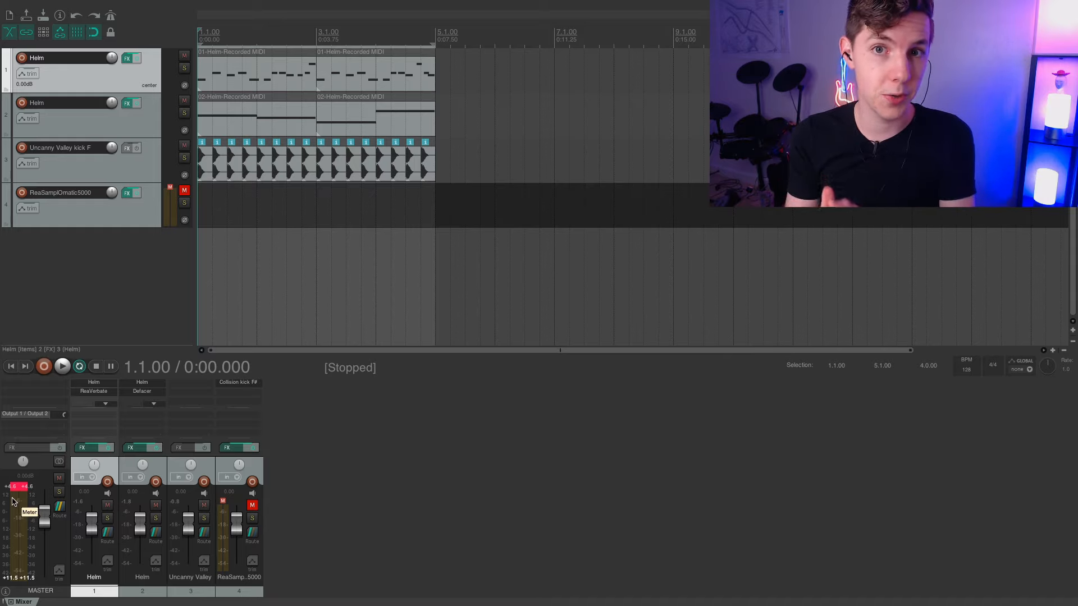
{"action": "left_click", "coordinate": [22, 447]}
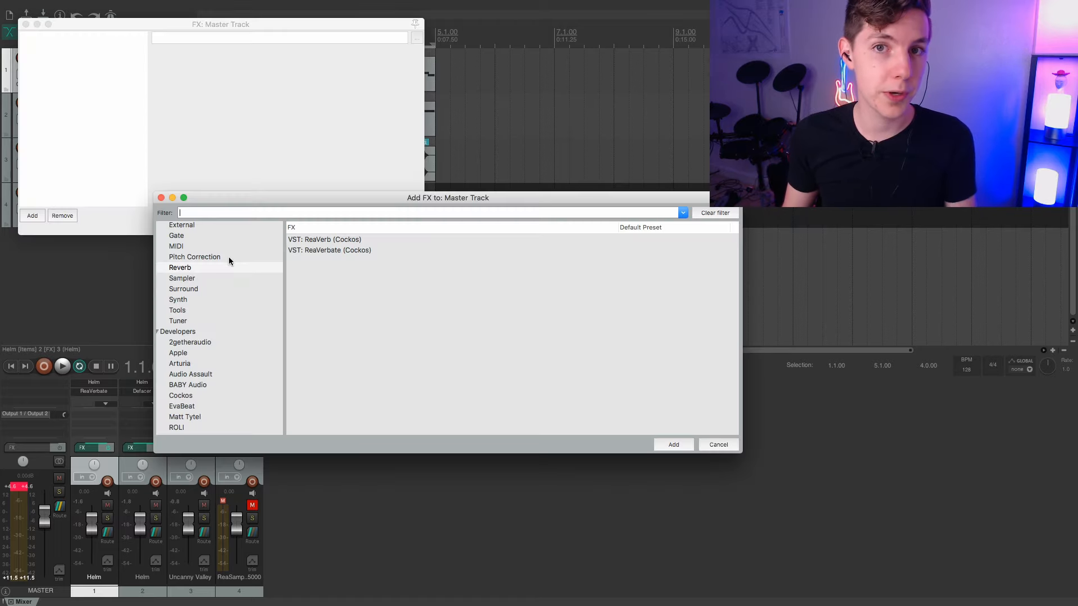
{"action": "scroll", "coordinate": [231, 354], "scroll_direction": "down", "scroll_amount": 3}
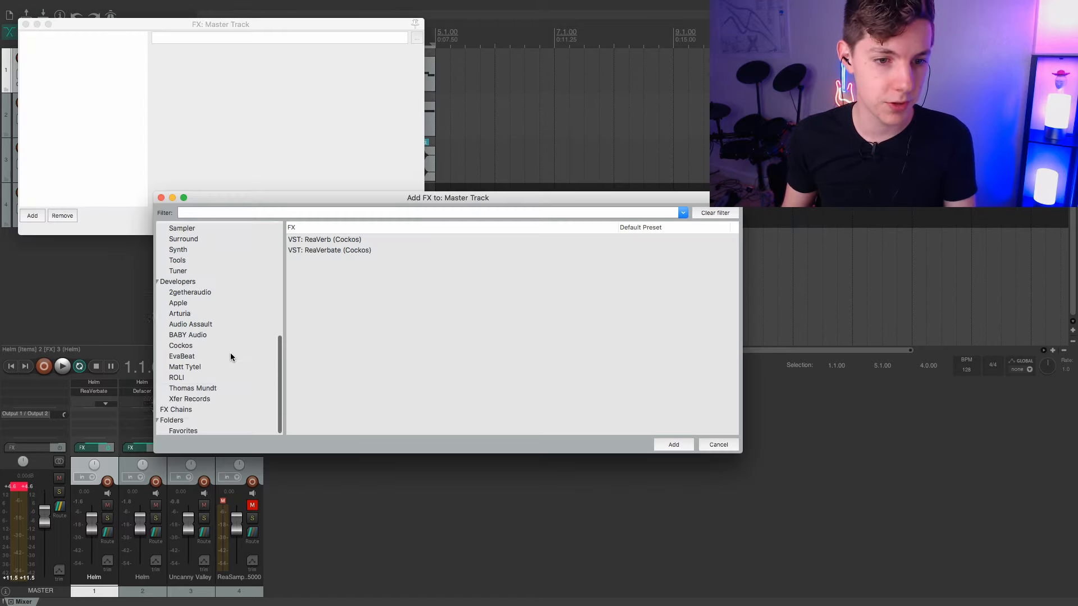
{"action": "left_click", "coordinate": [212, 386]}
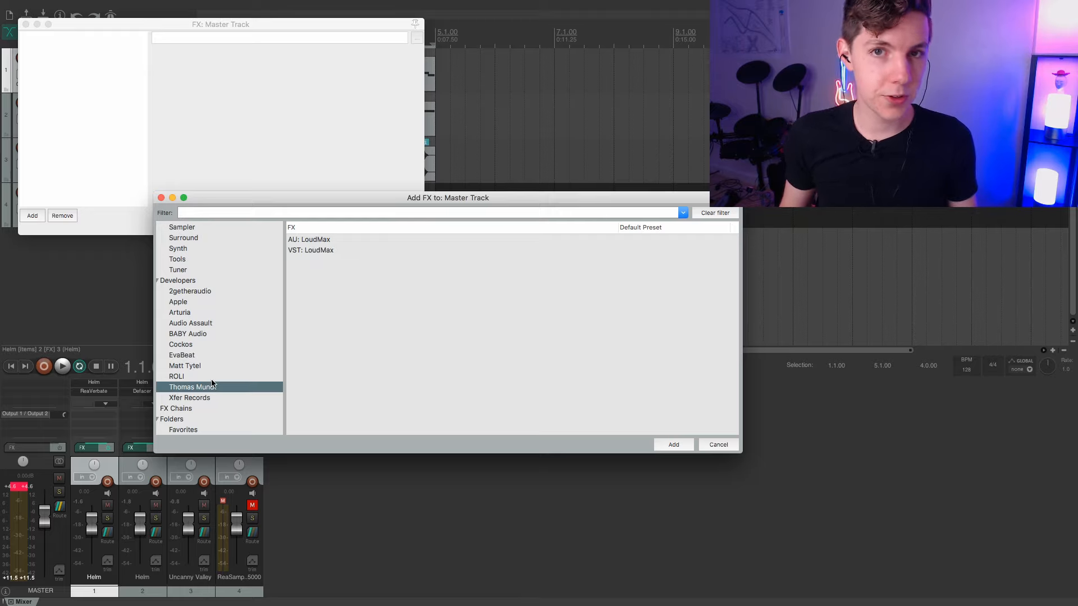
{"action": "double_click", "coordinate": [323, 242]}
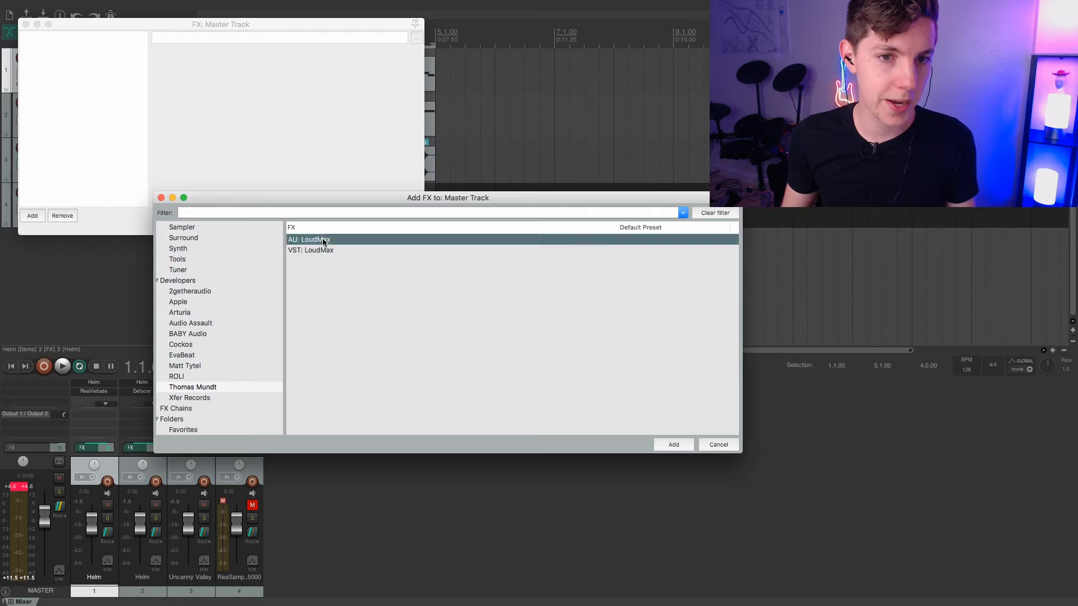
{"action": "mouse_move", "coordinate": [296, 108]}
{"action": "left_mouse_down"}
{"action": "mouse_move", "coordinate": [262, 107]}
{"action": "mouse_move", "coordinate": [297, 107]}
{"action": "left_mouse_up"}
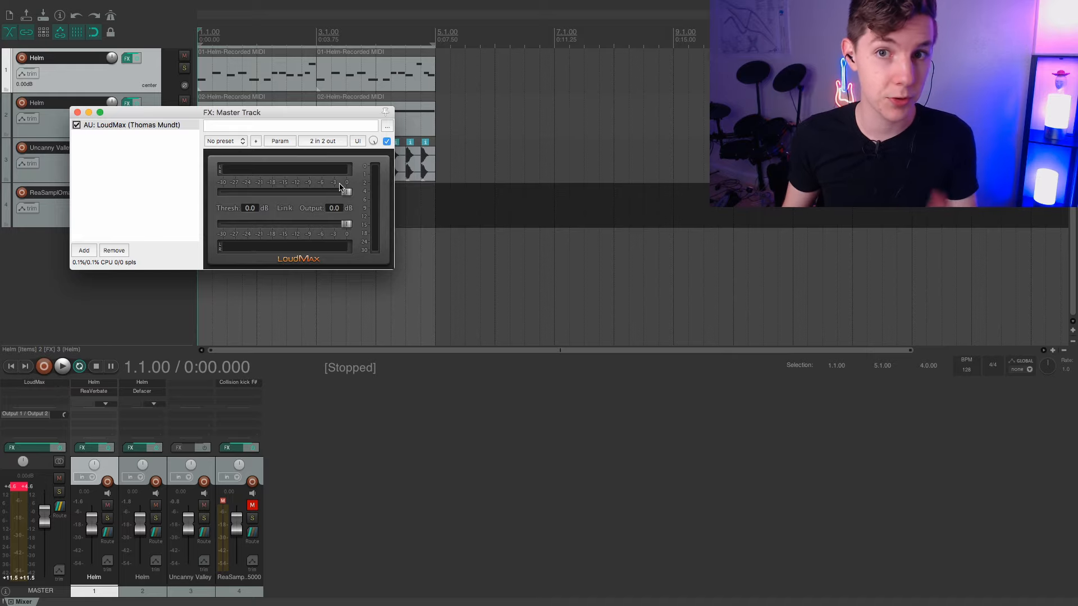
- Set LoudMax's threshold to -5.0 dB during playback and compare the mix with the limiter bypassed and enabled
{"action": "key", "text": "space"}
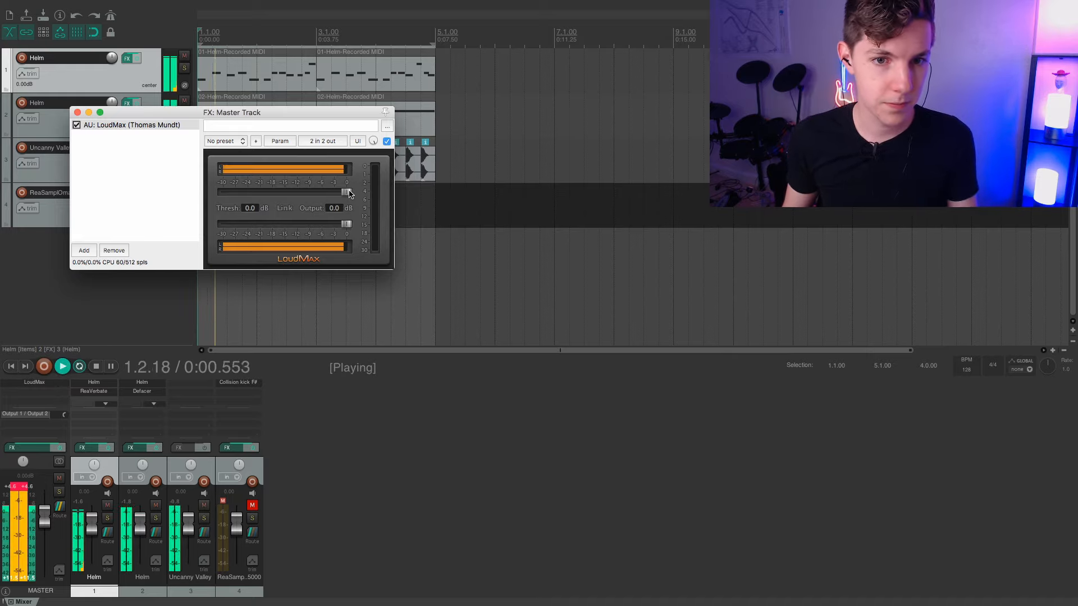
{"action": "left_click_drag", "start_coordinate": [349, 193], "coordinate": [326, 192]}
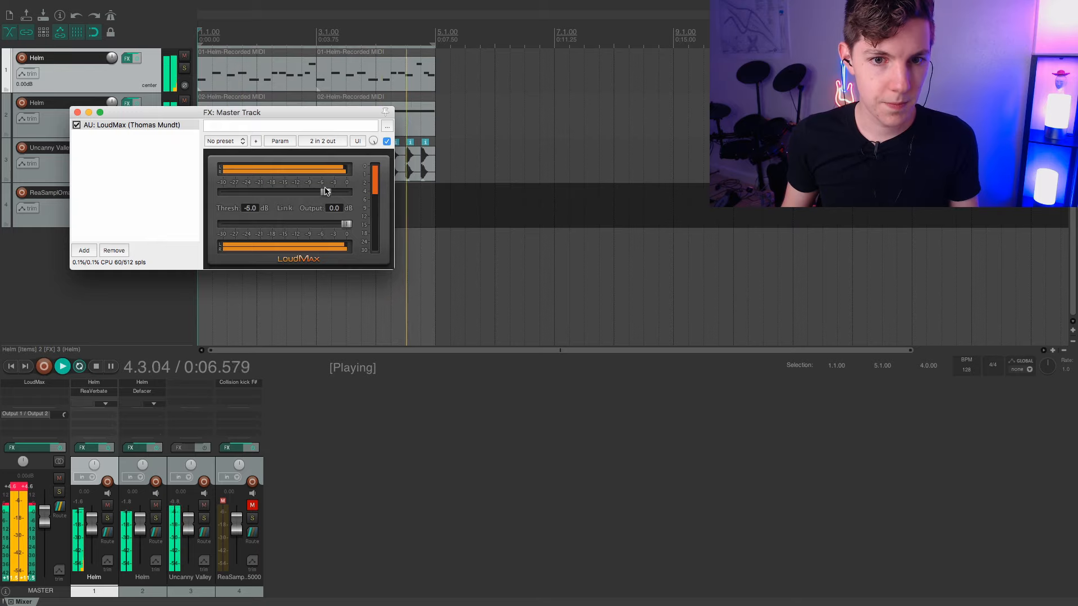
{"action": "left_click", "coordinate": [77, 125]}
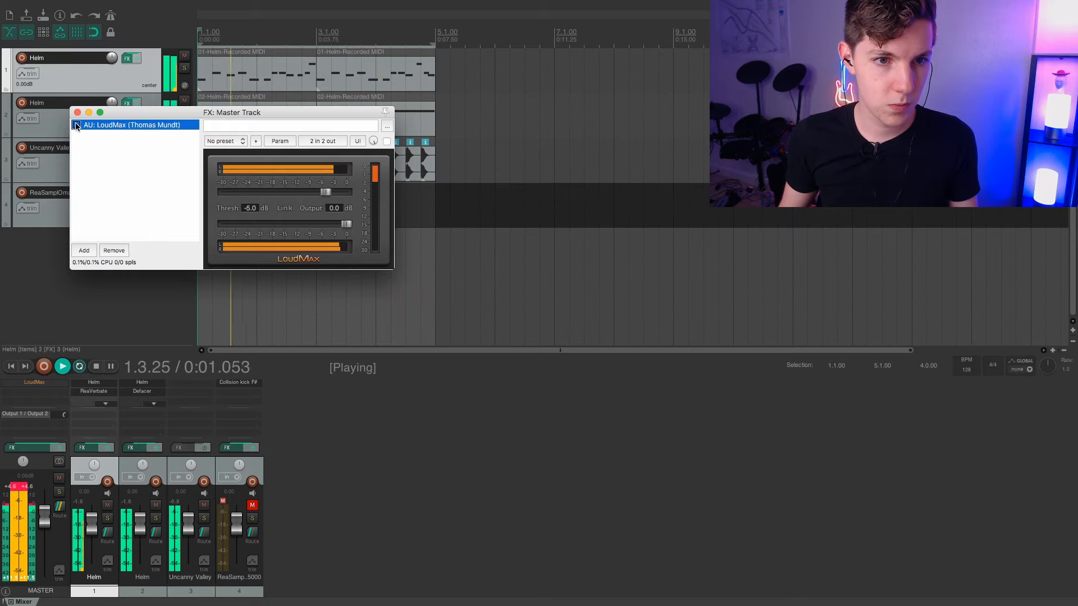
{"action": "left_click", "coordinate": [77, 125]}
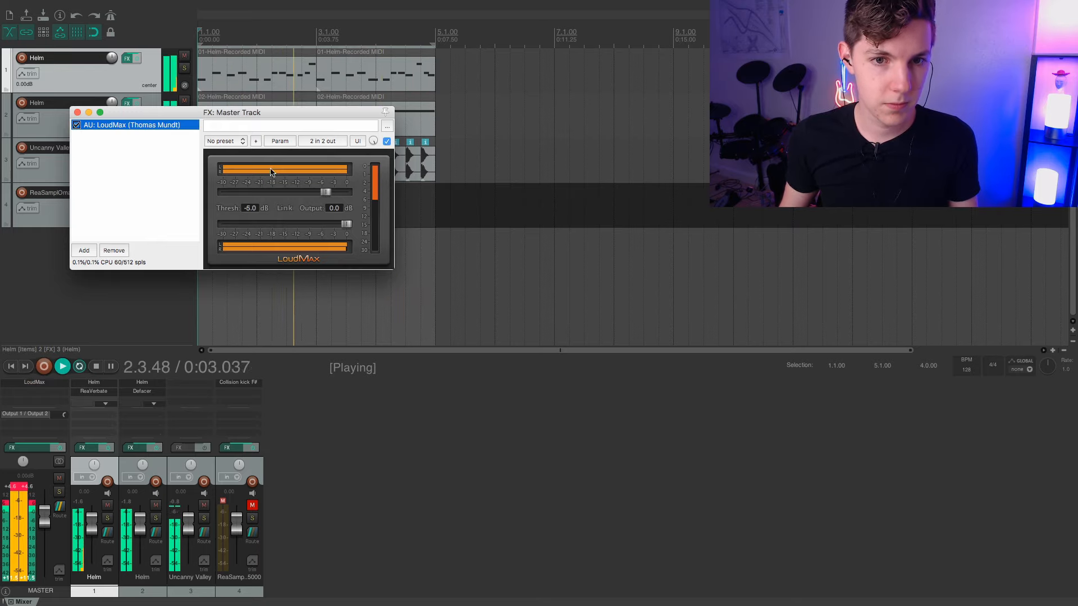
{"action": "key", "text": "space"}
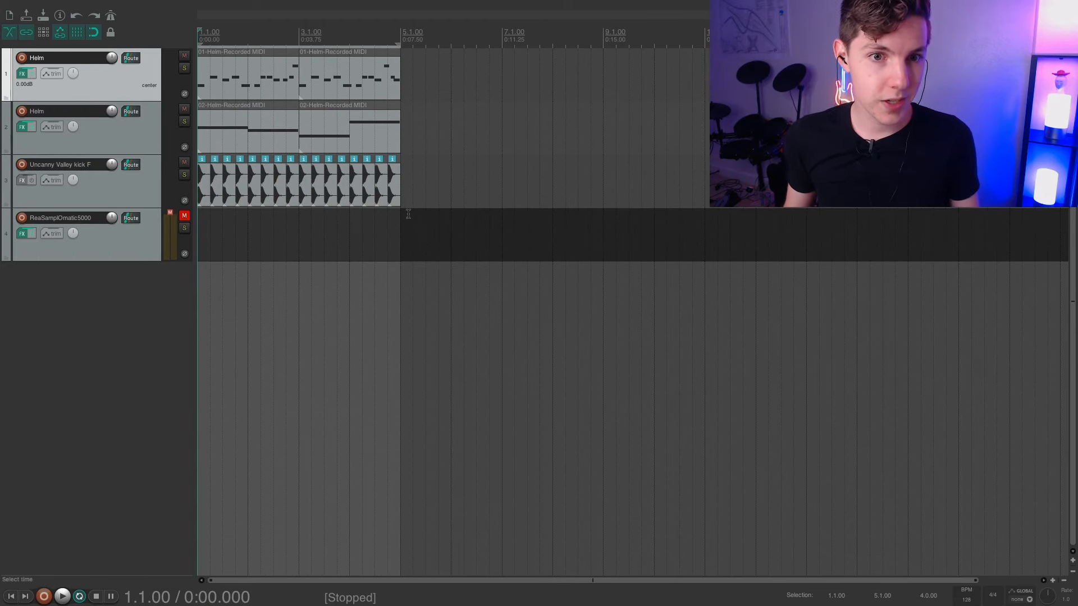
- Copy all items of the four-bar loop on the Helm and kick tracks and paste them repeatedly from bar 9
{"action": "scroll", "coordinate": [408, 214], "scroll_direction": "down", "scroll_amount": 2}
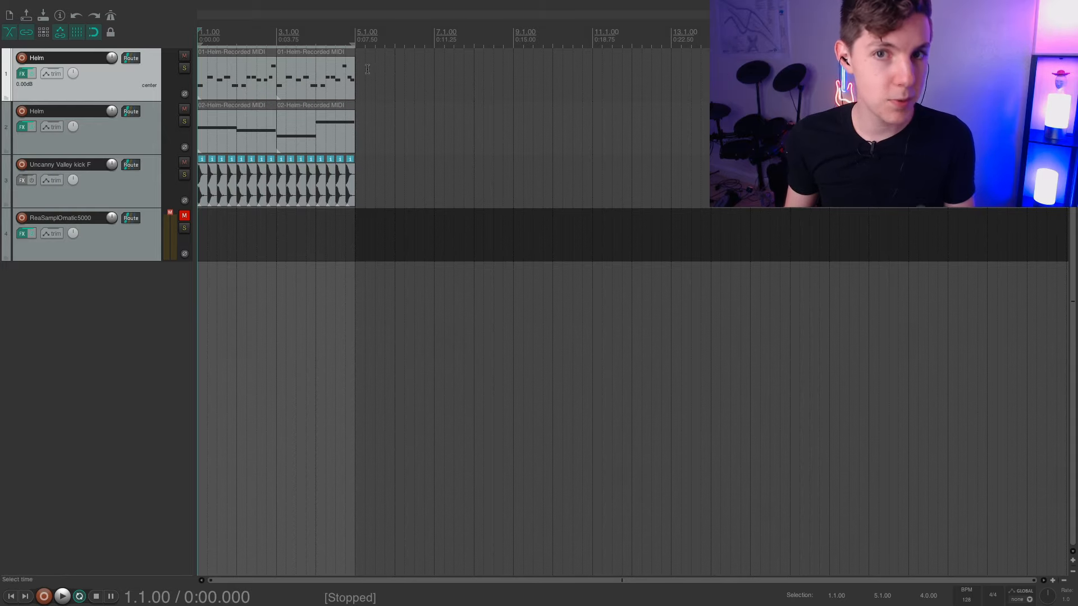
{"action": "left_click_drag", "start_coordinate": [367, 68], "coordinate": [244, 113]}
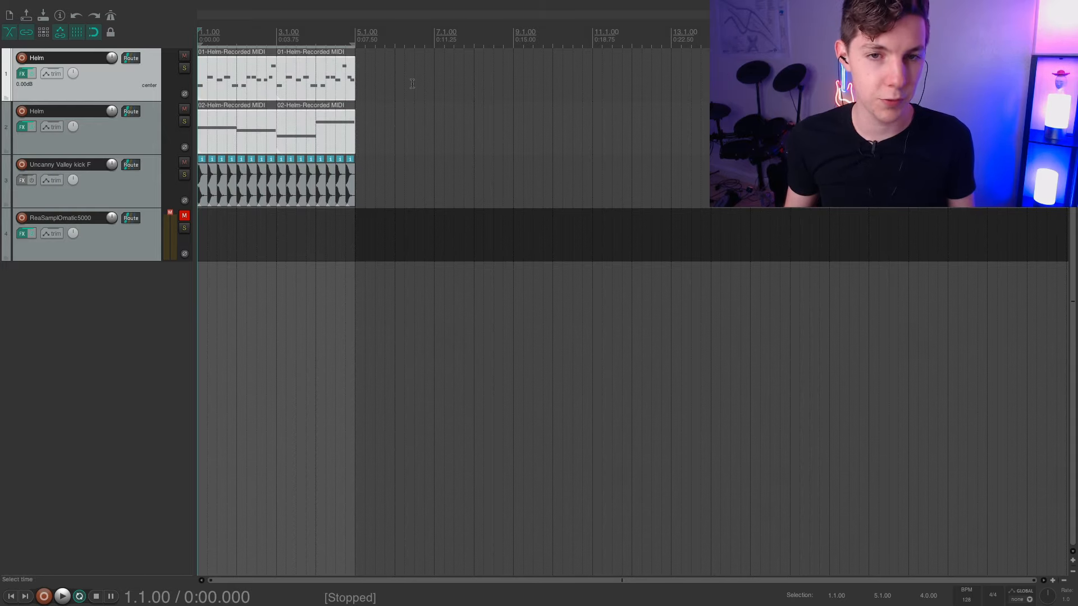
{"action": "left_click_drag", "start_coordinate": [408, 68], "coordinate": [141, 194]}
{"action": "left_click", "coordinate": [514, 35]}
{"action": "key", "text": "super+v"}
{"action": "key", "text": "super+v"}
{"action": "key", "text": "super+v"}
{"action": "key", "text": "super+v"}
{"action": "key", "text": "super+v"}
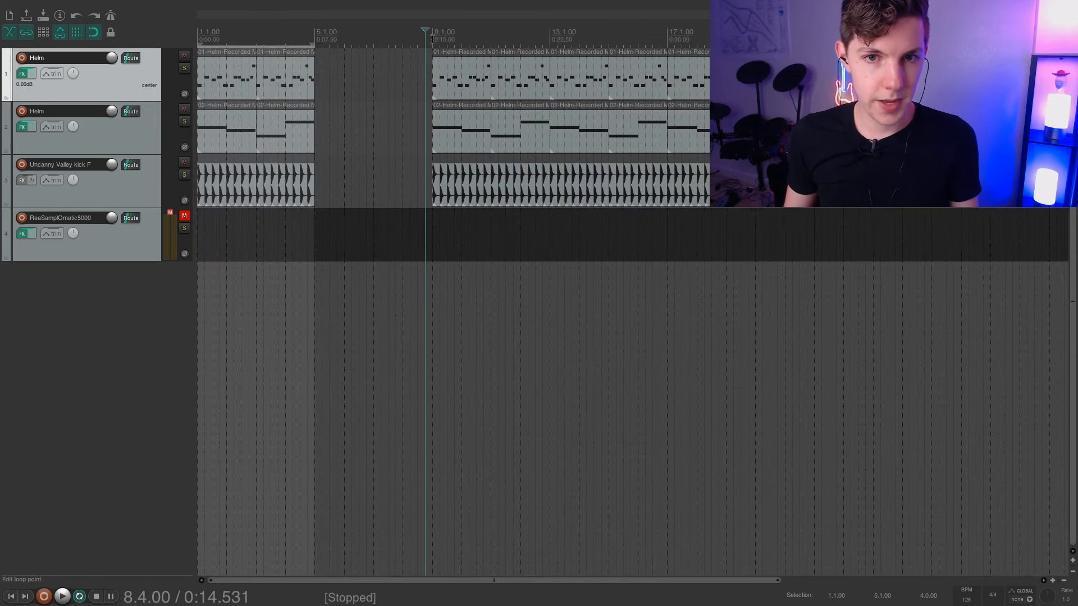
- Delete the pasted kick items between bars 9 and 17
{"action": "left_click", "coordinate": [440, 31]}
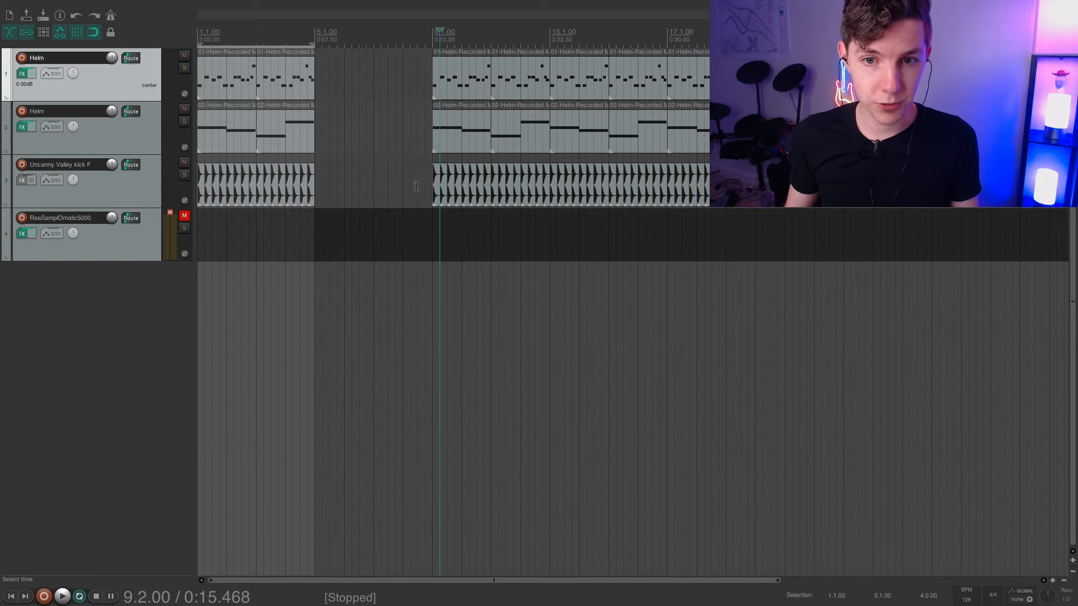
{"action": "left_click_drag", "start_coordinate": [416, 186], "coordinate": [665, 179]}
{"action": "key", "text": "Delete"}
{"action": "key", "text": "Delete"}
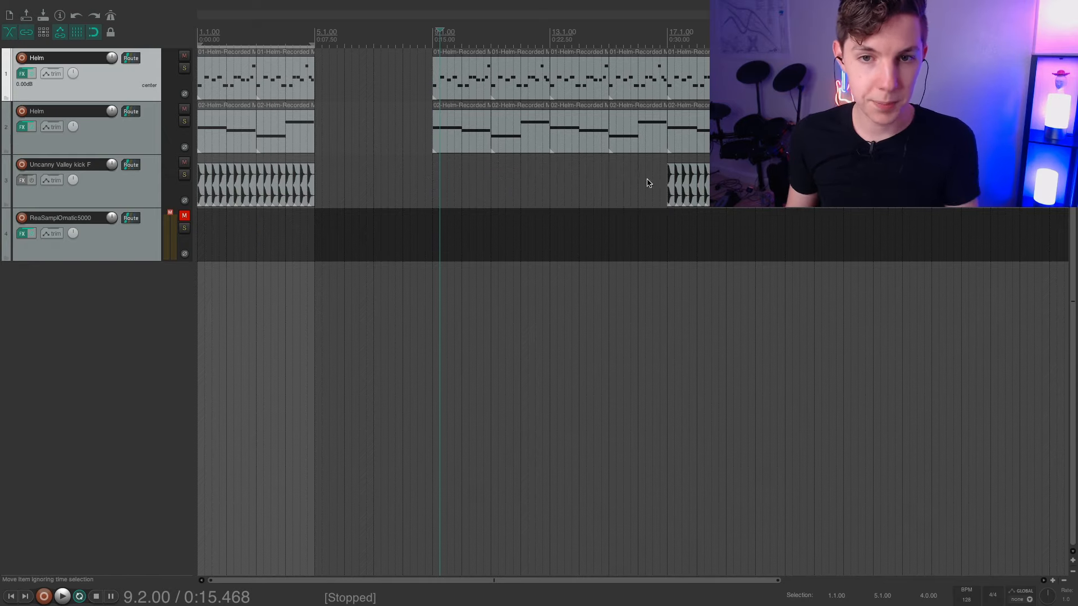
- Show the LFOTool Bypass automation envelope for the first Helm track
{"action": "left_click", "coordinate": [433, 31]}
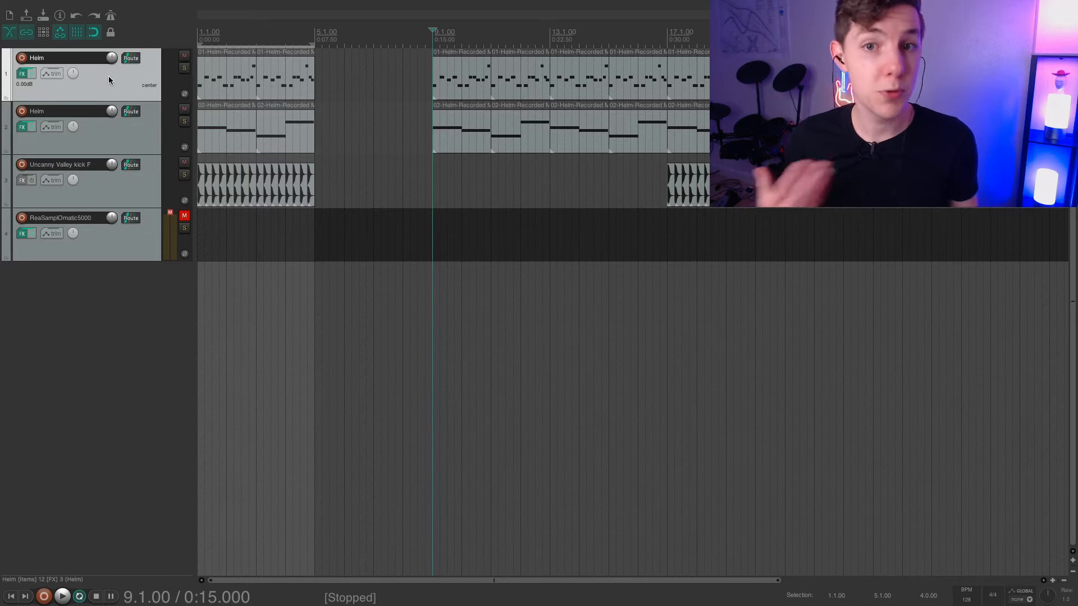
{"action": "left_click", "coordinate": [61, 75]}
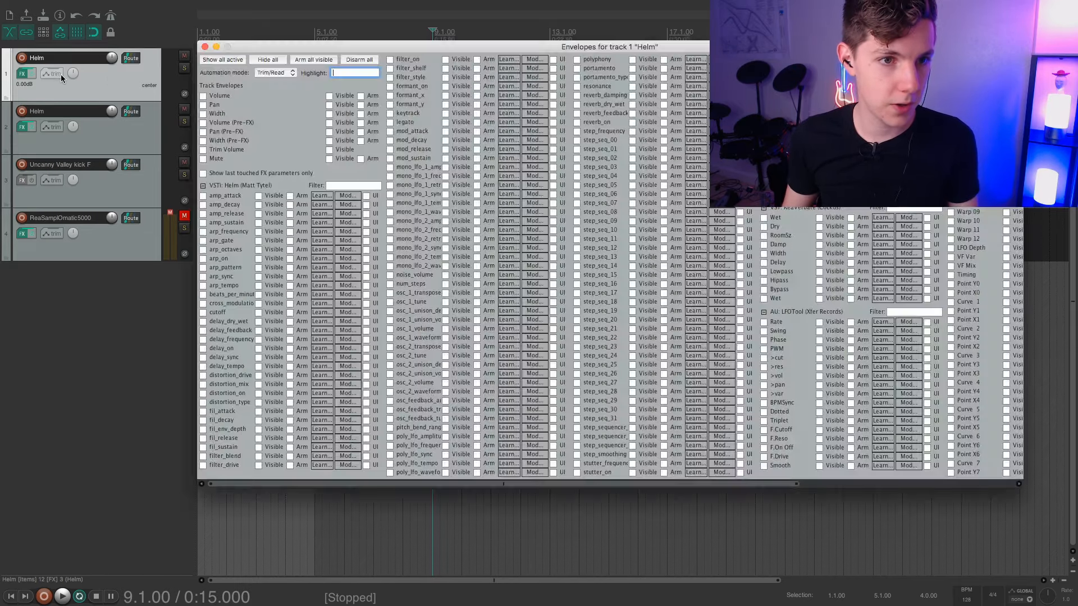
{"action": "left_click_drag", "start_coordinate": [450, 45], "coordinate": [339, 59]}
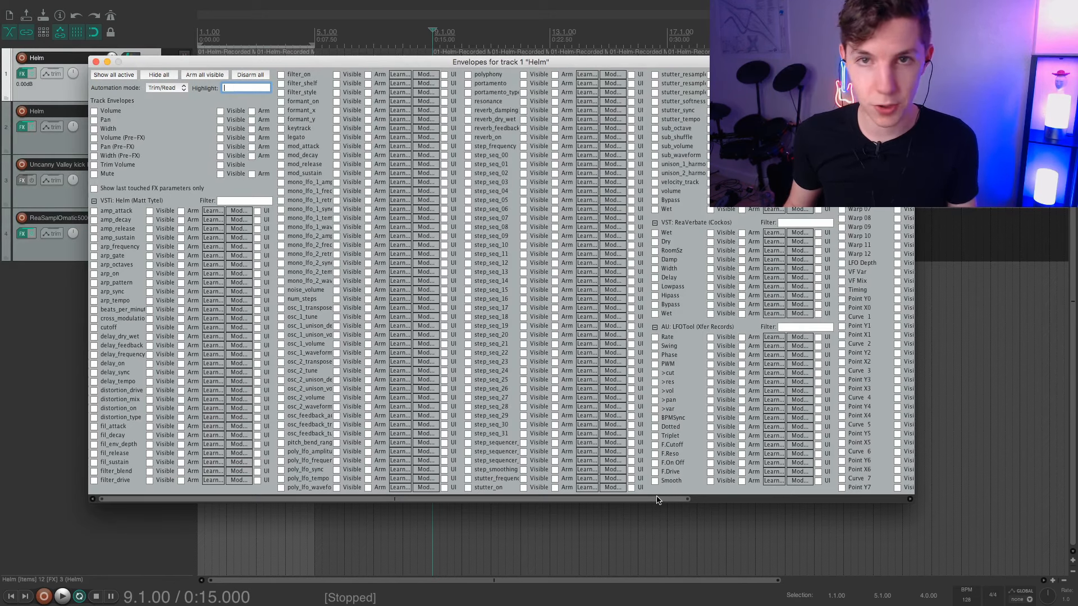
{"action": "scroll", "coordinate": [657, 501], "scroll_direction": "right", "scroll_amount": 5}
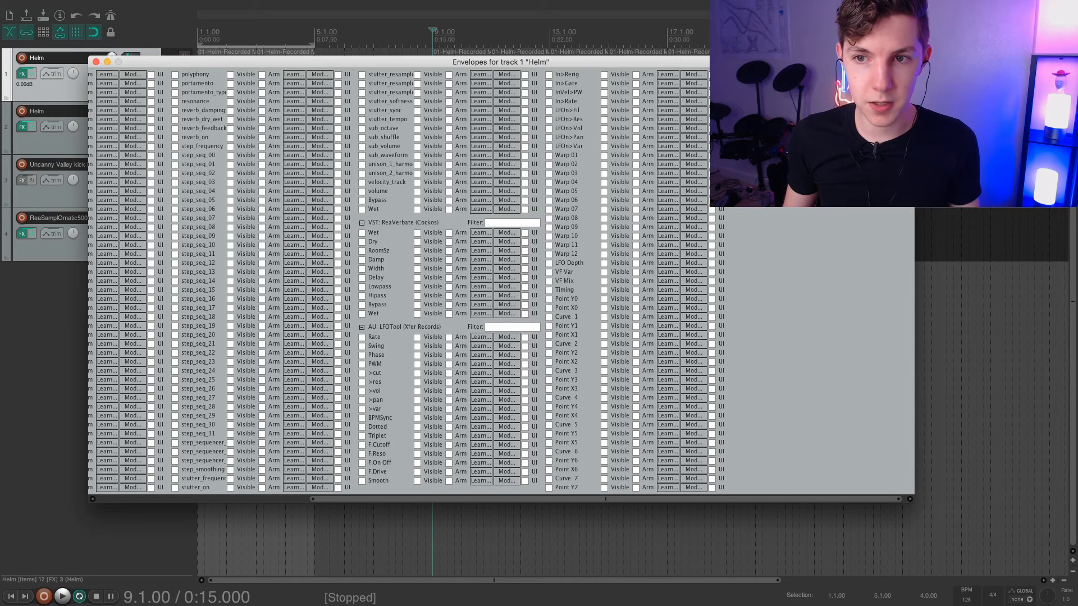
{"action": "left_click", "coordinate": [736, 156]}
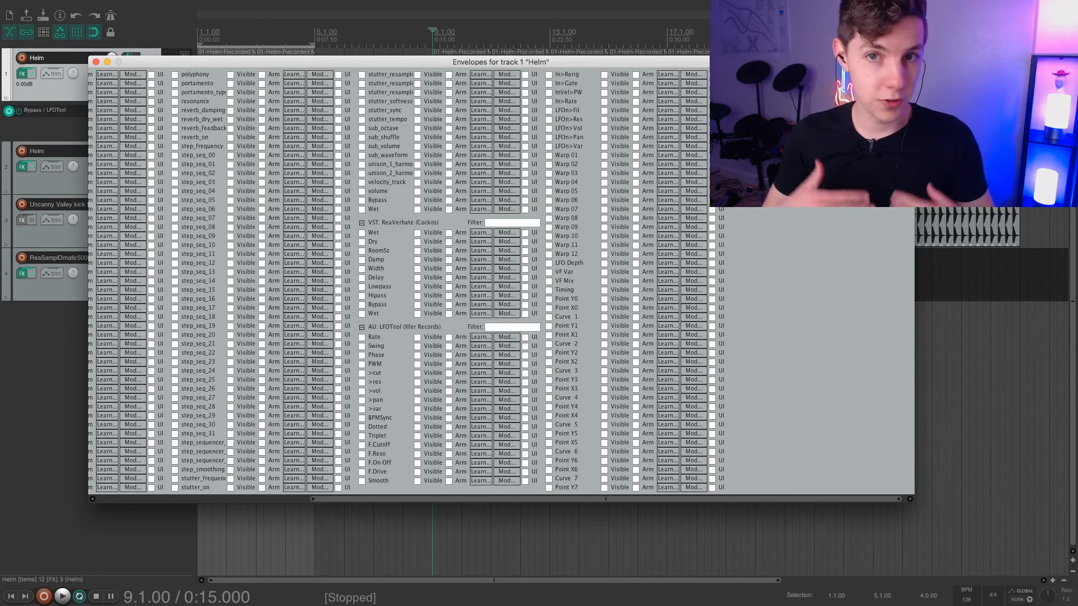
{"action": "left_click", "coordinate": [95, 62]}
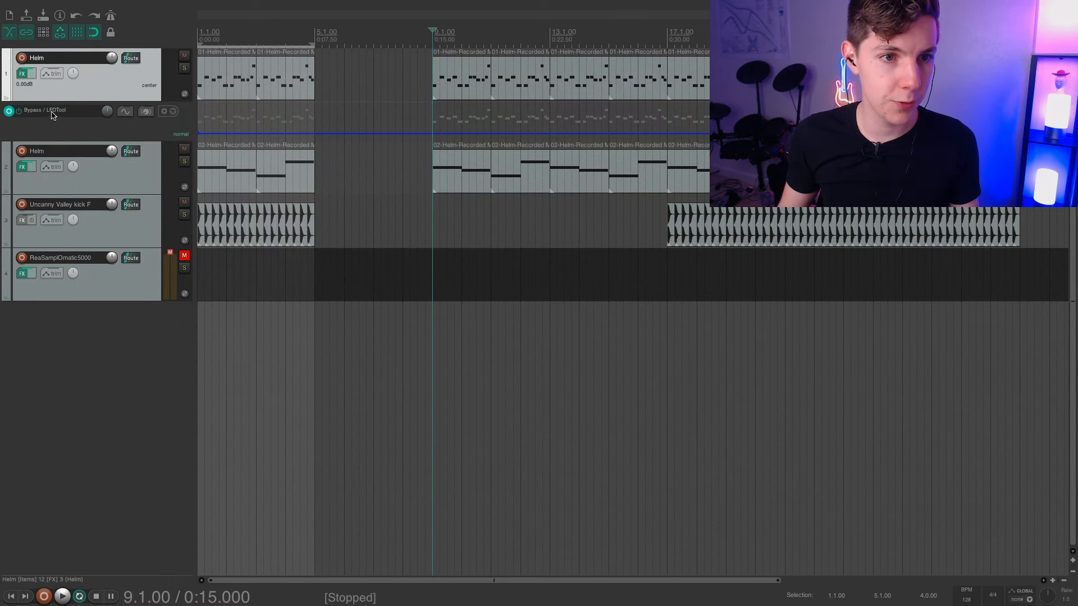
- Automate the first Helm track's LFOTool Bypass envelope so the effect is bypassed from bar 9 to bar 17
{"action": "left_click", "coordinate": [432, 133]}
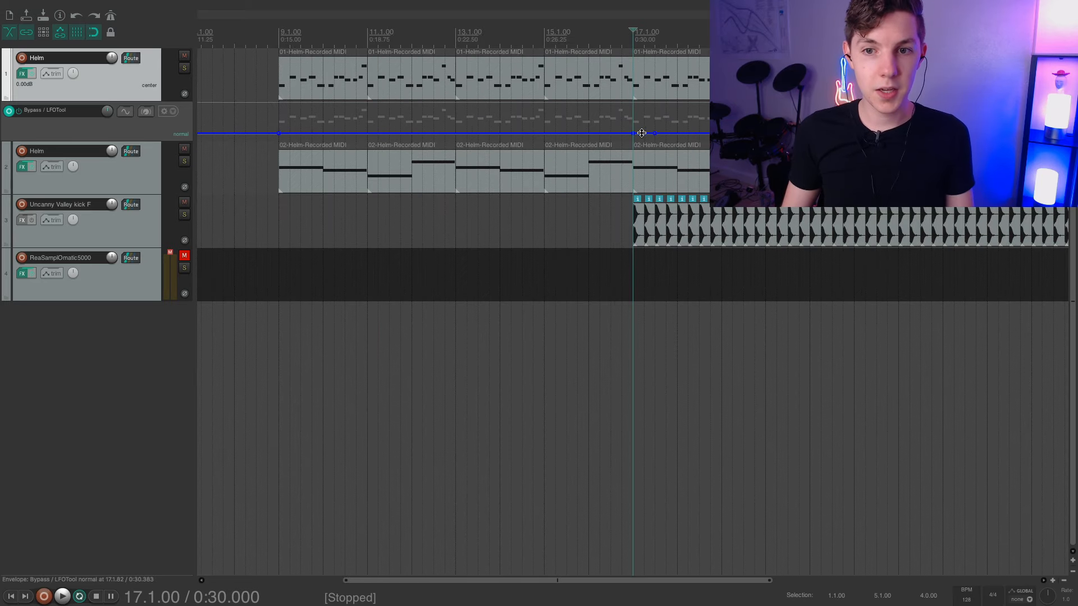
{"action": "left_click_drag", "start_coordinate": [604, 126], "coordinate": [606, 105]}
{"action": "left_click", "coordinate": [290, 121]}
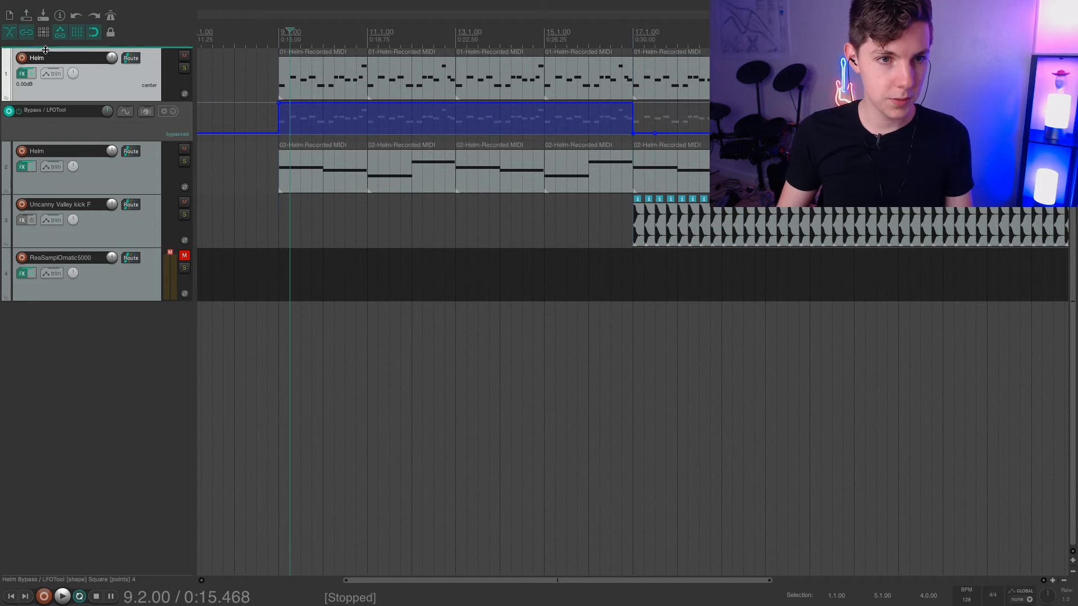
- Solo the first Helm track, compare its sound from bar 9 and from bar 17, and end the solo
{"action": "left_click", "coordinate": [184, 68]}
{"action": "left_click", "coordinate": [269, 35]}
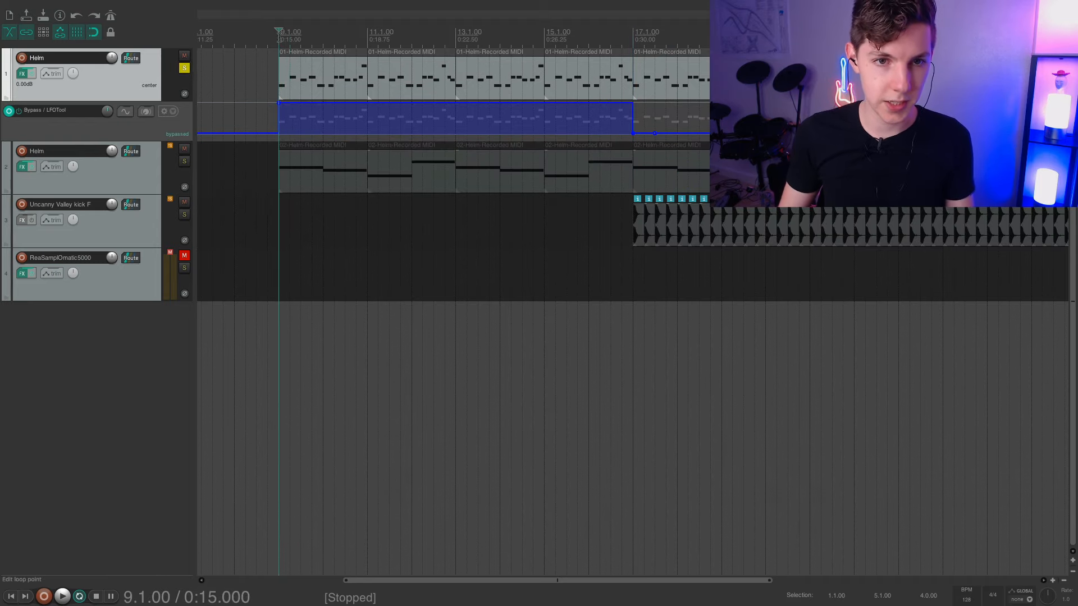
{"action": "key", "text": "space"}
{"action": "key", "text": "space"}
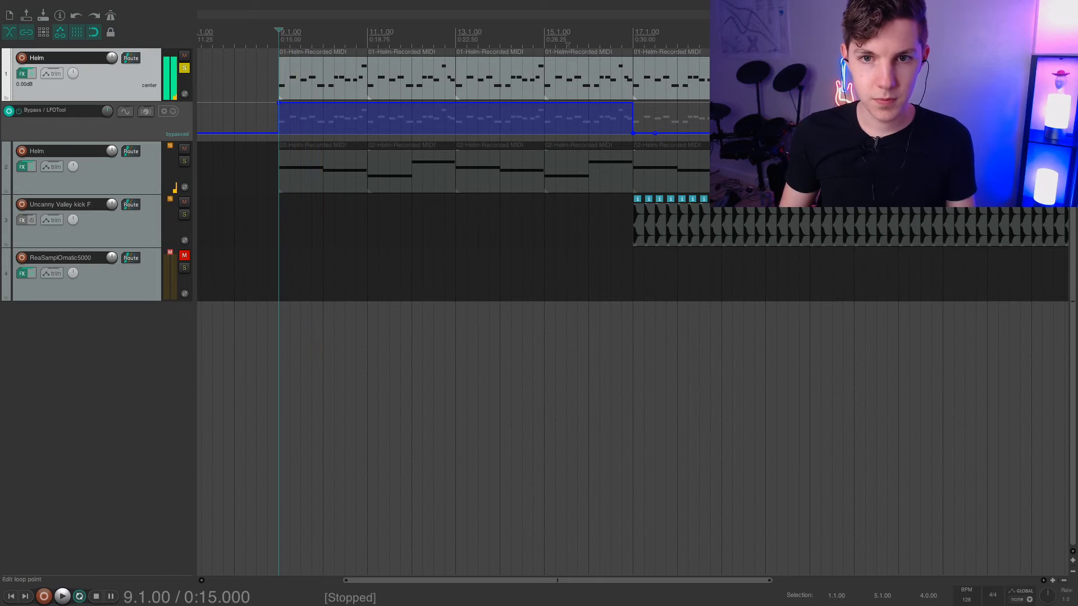
{"action": "left_click", "coordinate": [633, 35]}
{"action": "key", "text": "space"}
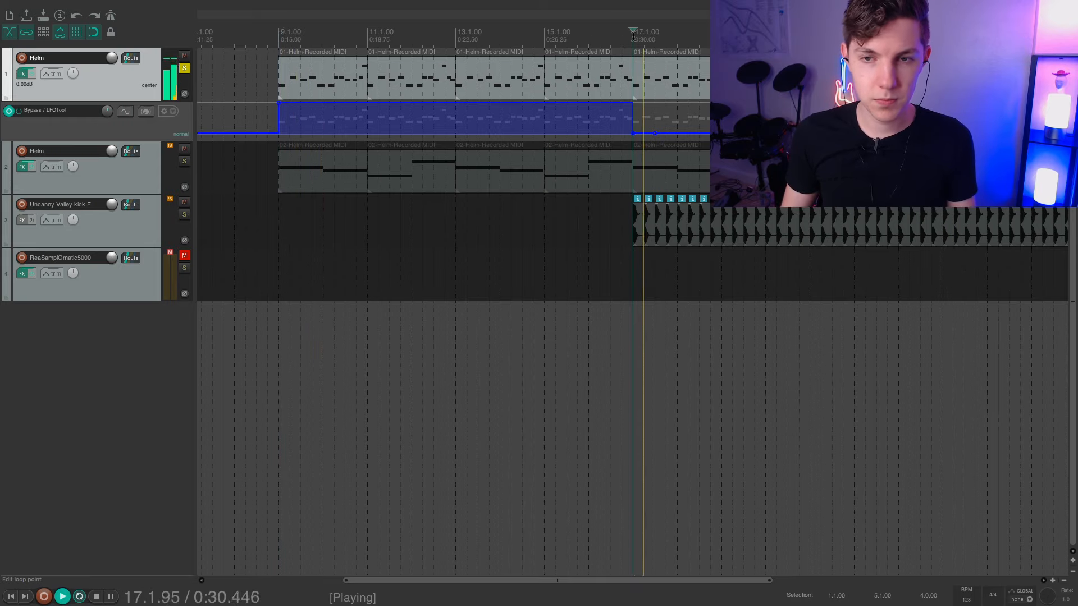
{"action": "key", "text": "space"}
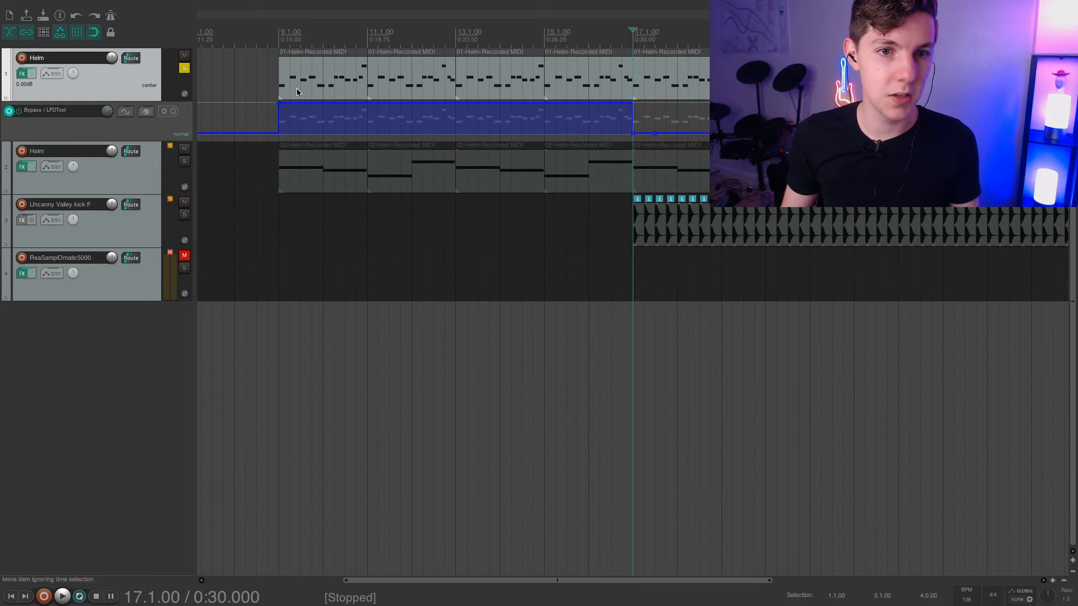
{"action": "left_click", "coordinate": [183, 69]}
- Add VST: ReaEQ to the first Helm track's FX chain and change its band 4 to Low Pass
{"action": "left_click", "coordinate": [20, 74]}
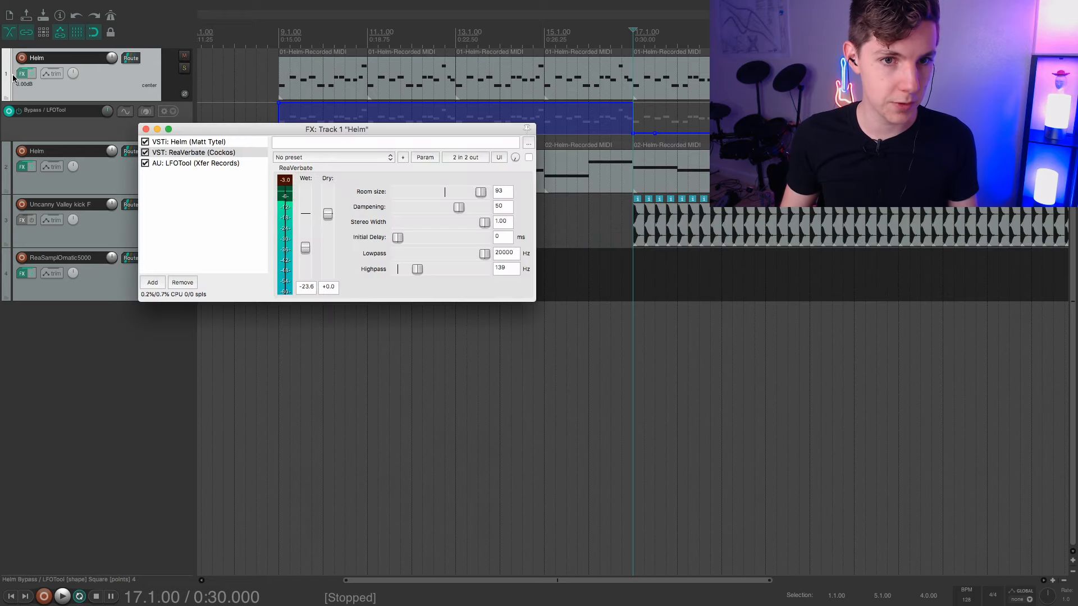
{"action": "left_click", "coordinate": [189, 143]}
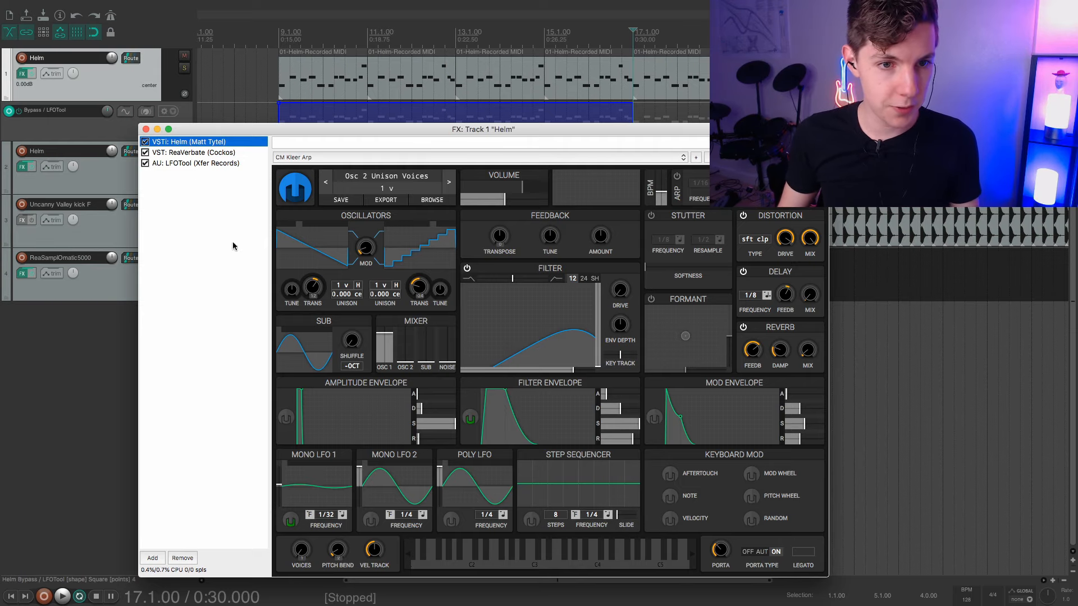
{"action": "left_click", "coordinate": [153, 558]}
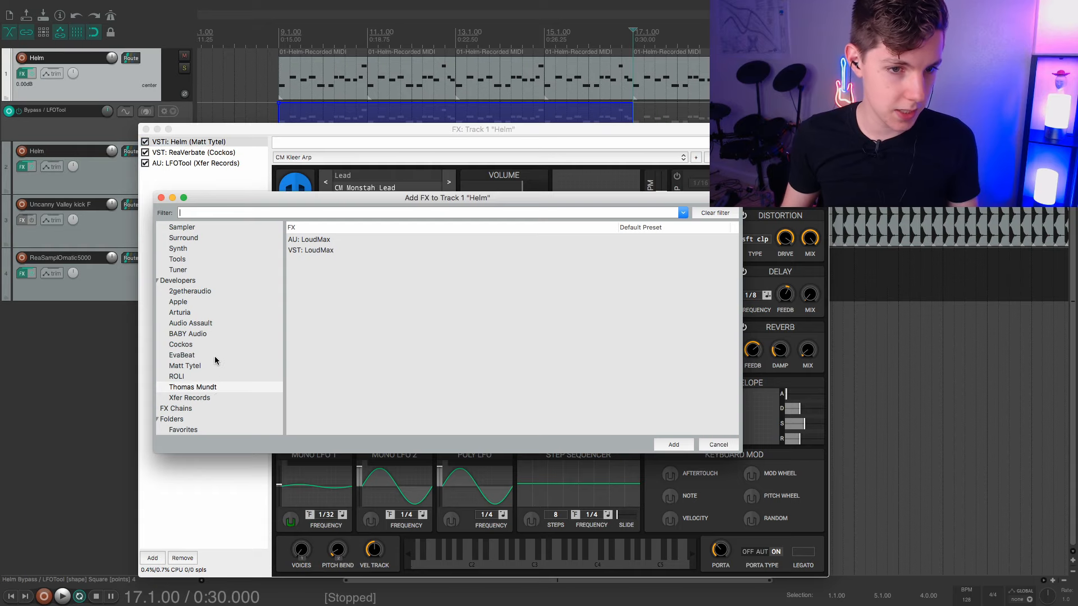
{"action": "scroll", "coordinate": [215, 360], "scroll_direction": "up", "scroll_amount": 10}
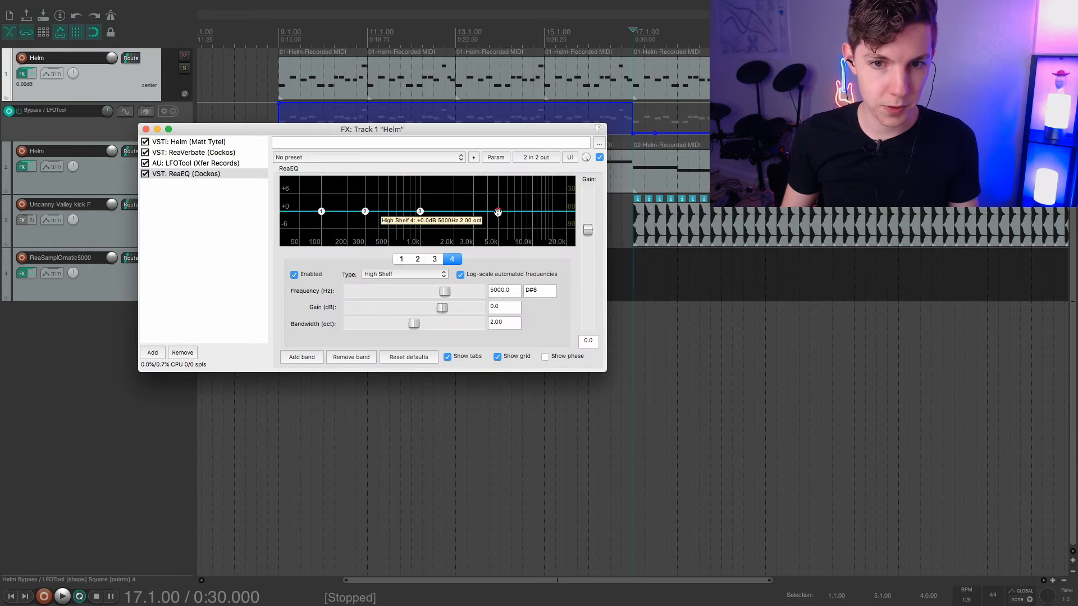
{"action": "mouse_move", "coordinate": [497, 211]}
{"action": "left_mouse_down"}
{"action": "mouse_move", "coordinate": [473, 221]}
{"action": "mouse_move", "coordinate": [481, 201]}
{"action": "left_mouse_up"}
{"action": "left_click", "coordinate": [426, 274]}
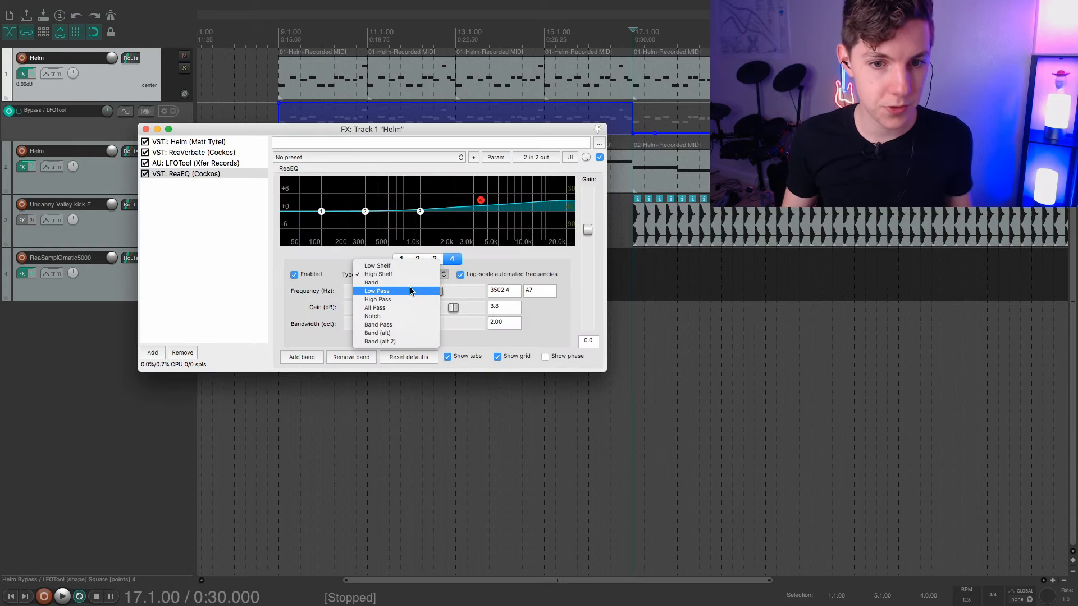
{"action": "left_click", "coordinate": [404, 291]}
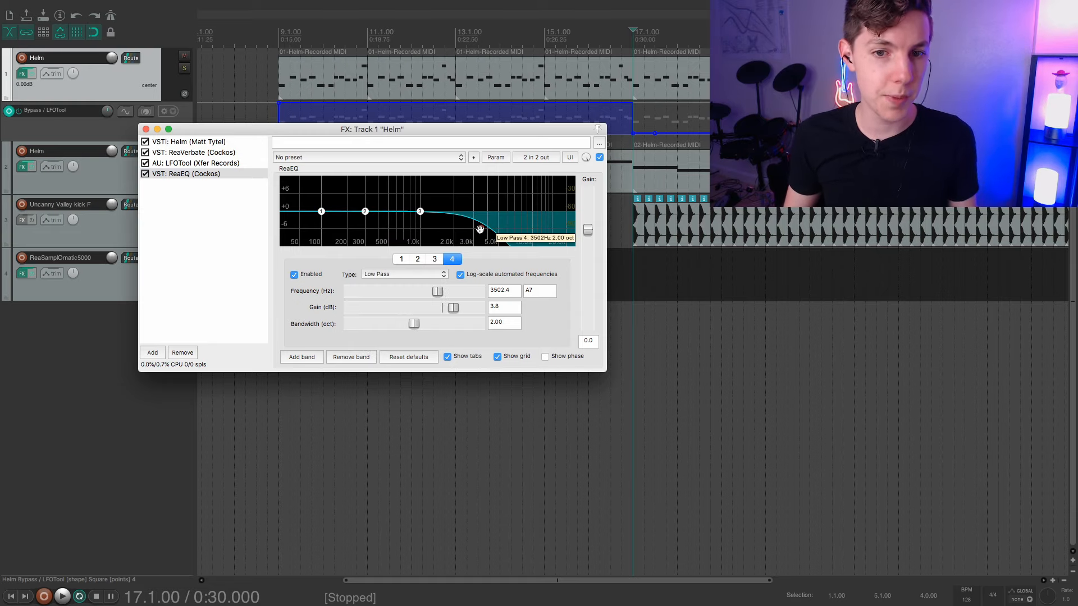
- Audition the soloed Helm track from bar 9 and set ReaEQ's low-pass frequency to about 8244 Hz
{"action": "left_click_drag", "start_coordinate": [480, 229], "coordinate": [535, 225]}
{"action": "left_click", "coordinate": [293, 28]}
{"action": "key", "text": "space"}
{"action": "key", "text": "space"}
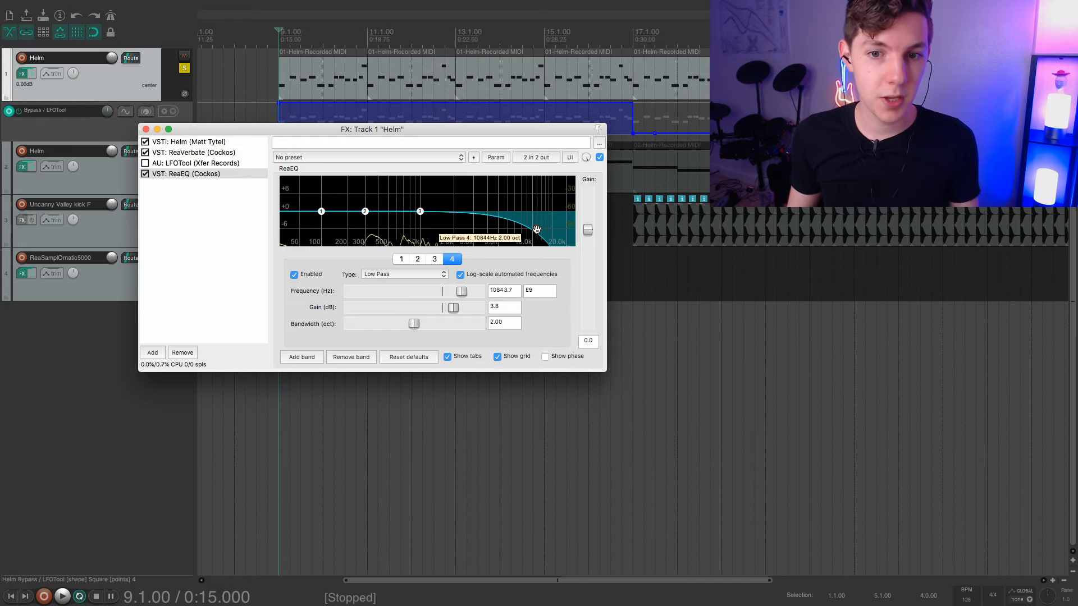
{"action": "mouse_move", "coordinate": [536, 229]}
{"action": "left_mouse_down"}
{"action": "mouse_move", "coordinate": [432, 225]}
{"action": "mouse_move", "coordinate": [523, 228]}
{"action": "left_mouse_up"}
{"action": "left_click", "coordinate": [146, 129]}
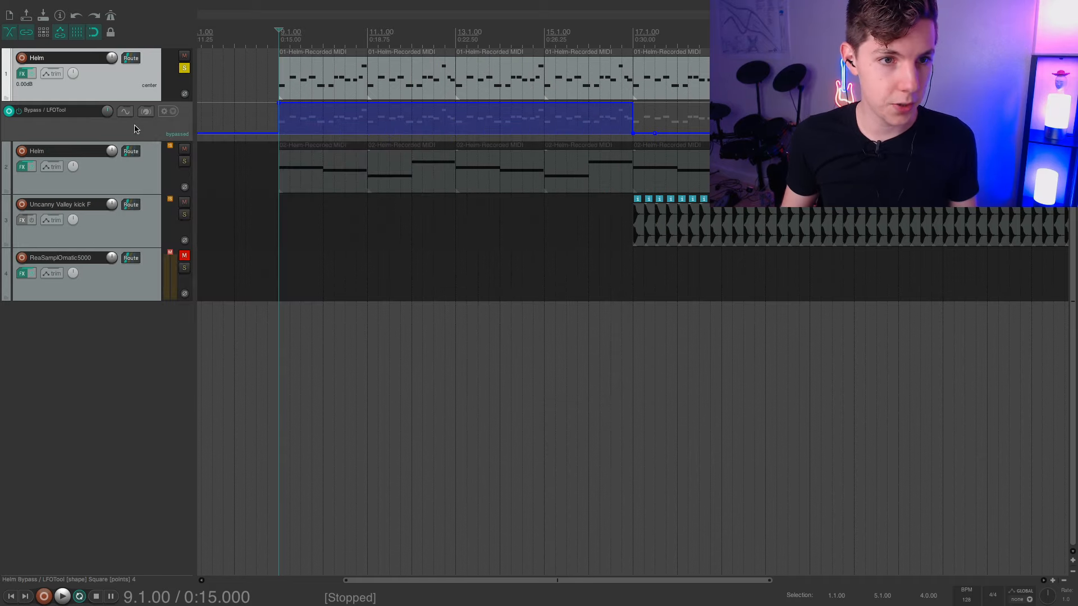
- Show ReaEQ's Freq-Low Pass 4 envelope for the first Helm track, limiting the envelope list to last touched FX parameters
{"action": "left_click", "coordinate": [51, 73]}
{"action": "left_click_drag", "start_coordinate": [253, 48], "coordinate": [138, 72]}
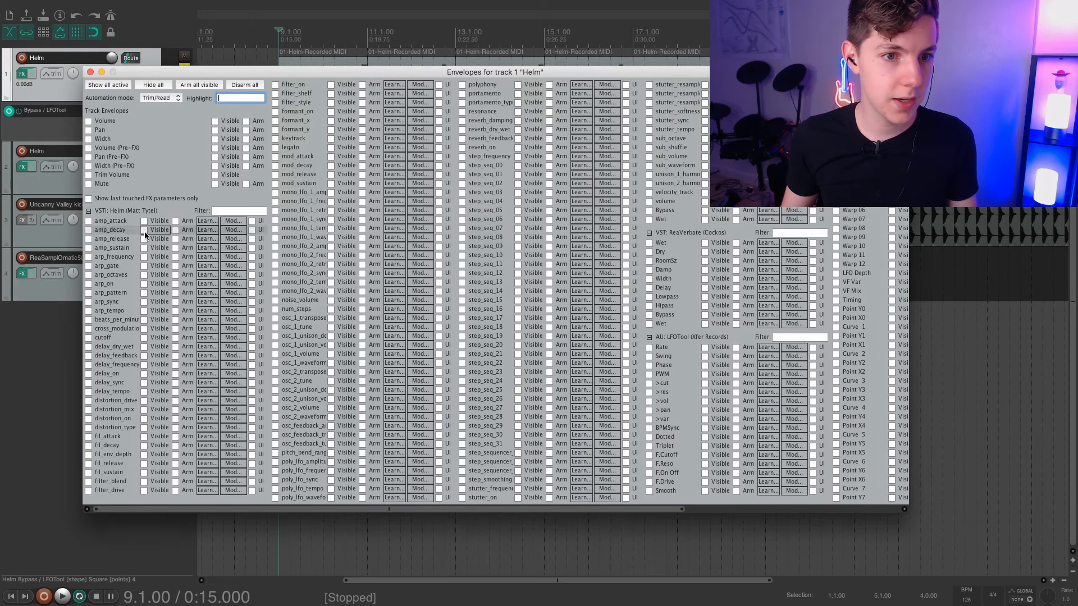
{"action": "left_click", "coordinate": [105, 199]}
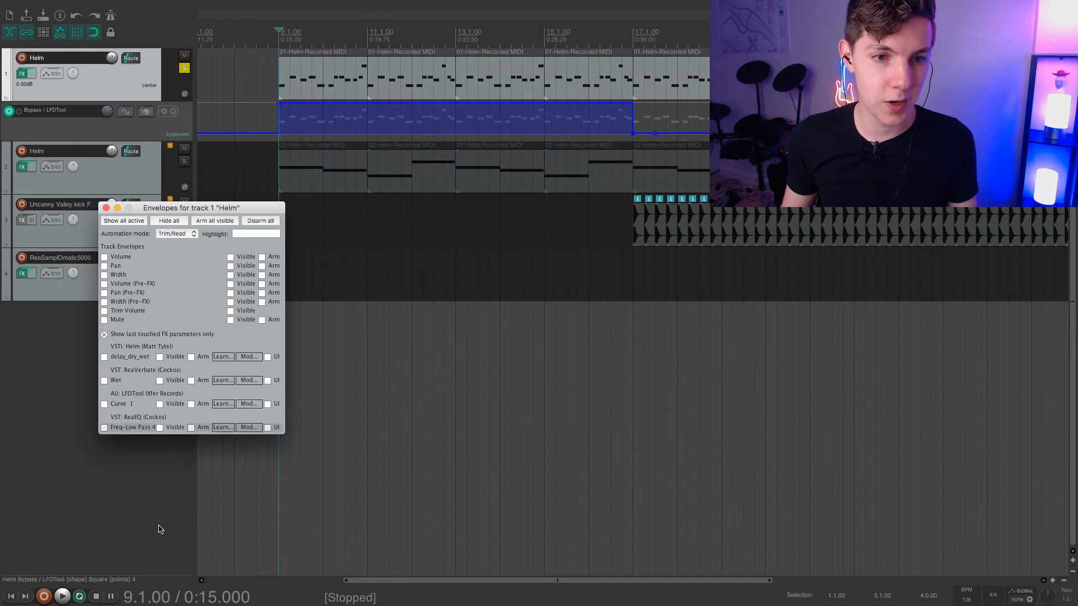
{"action": "left_click", "coordinate": [121, 428]}
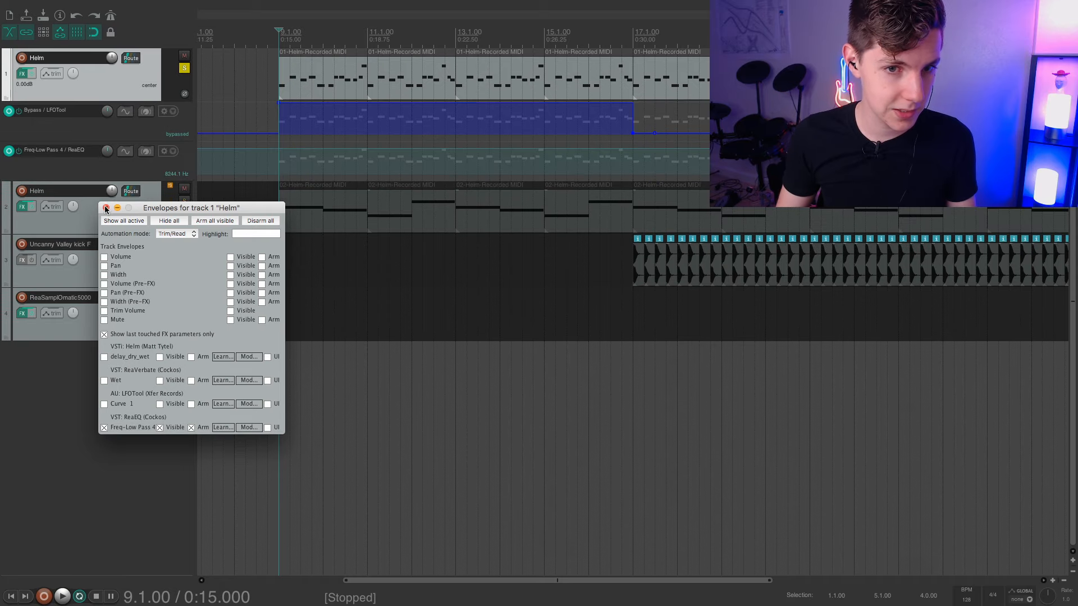
{"action": "left_click", "coordinate": [105, 209]}
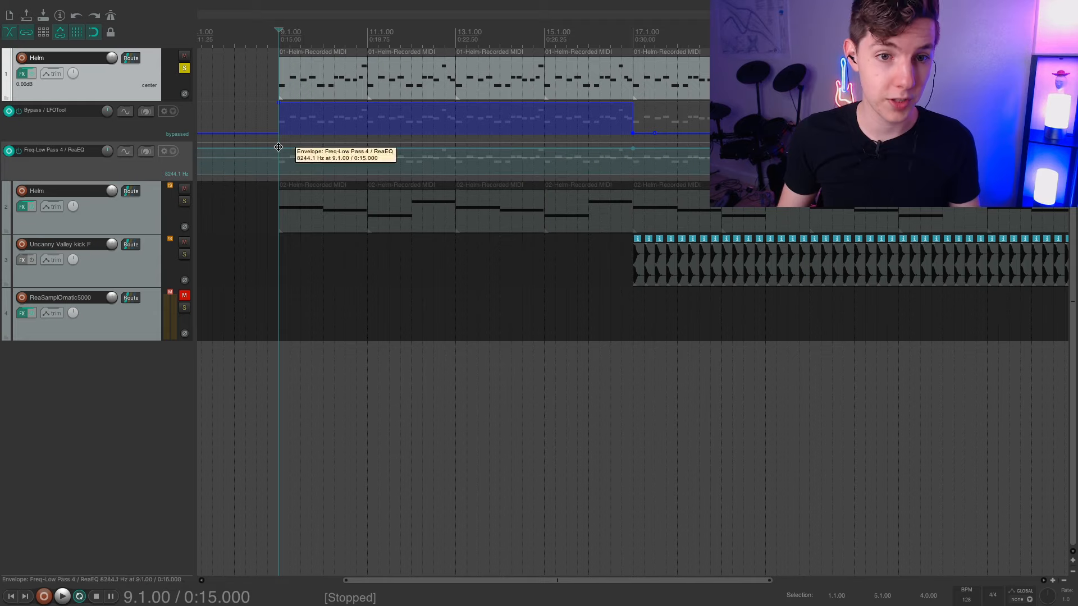
- Shape a rising low-pass sweep from a low point at bar 9 through bar 13 to about 18000 Hz at bar 17
{"action": "left_click_drag", "start_coordinate": [278, 147], "coordinate": [278, 210]}
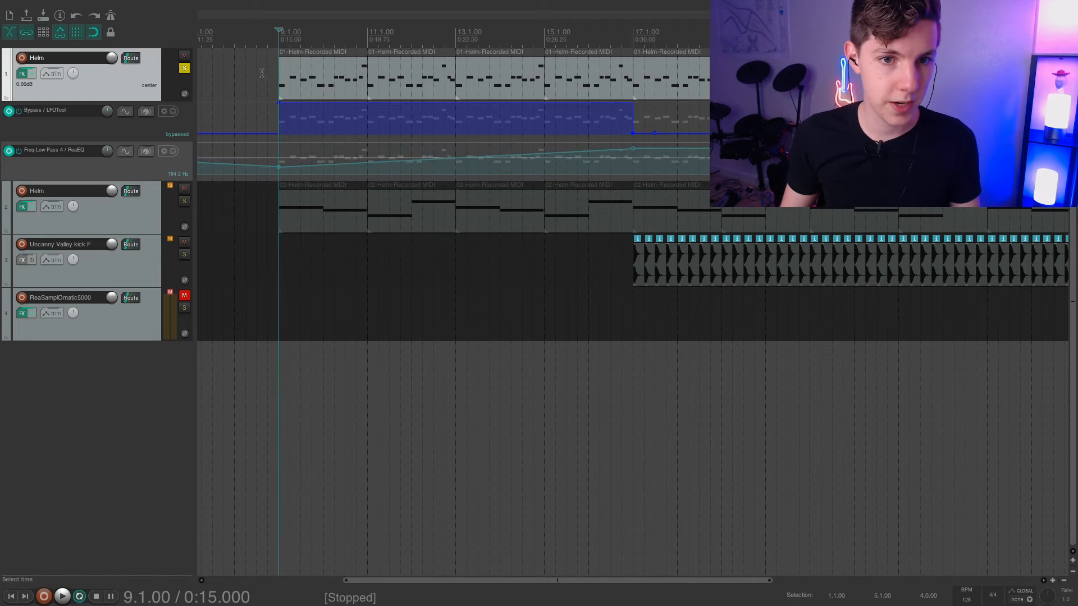
{"action": "key", "text": "space"}
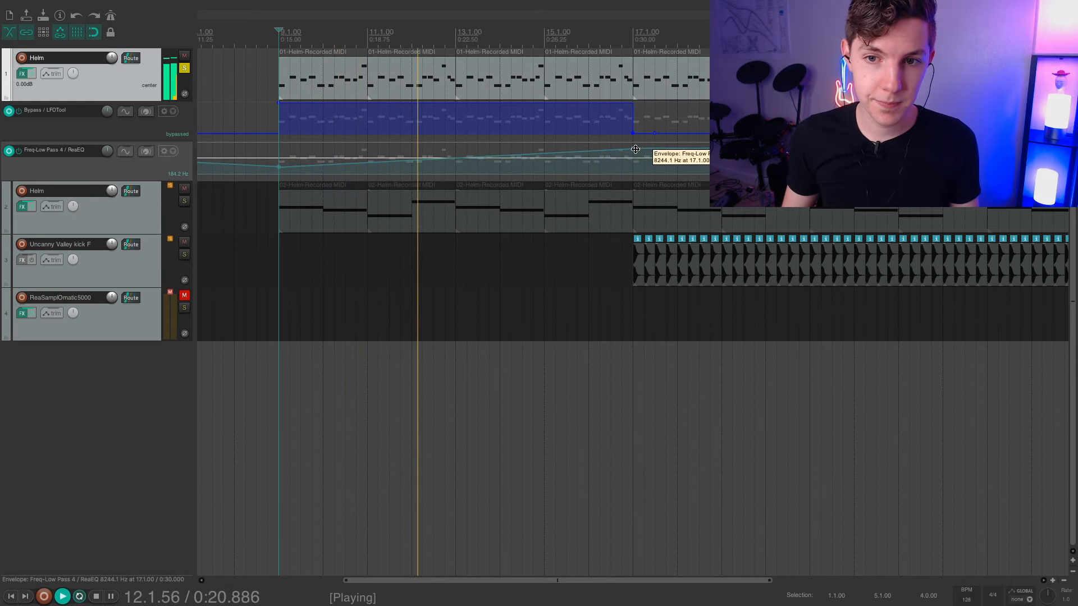
{"action": "left_click_drag", "start_coordinate": [635, 149], "coordinate": [635, 143]}
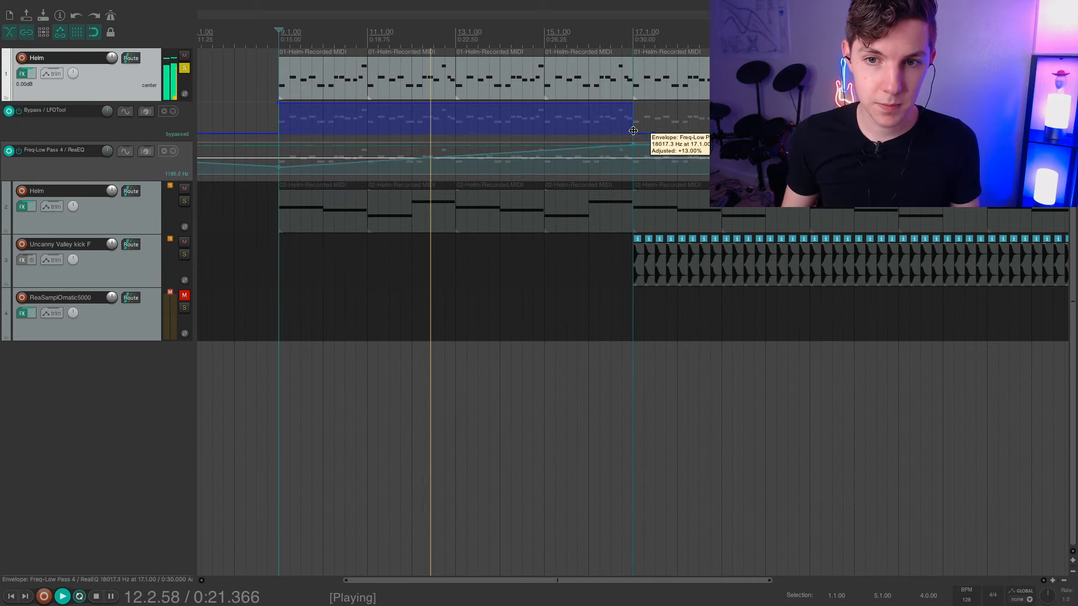
{"action": "left_click", "coordinate": [455, 160]}
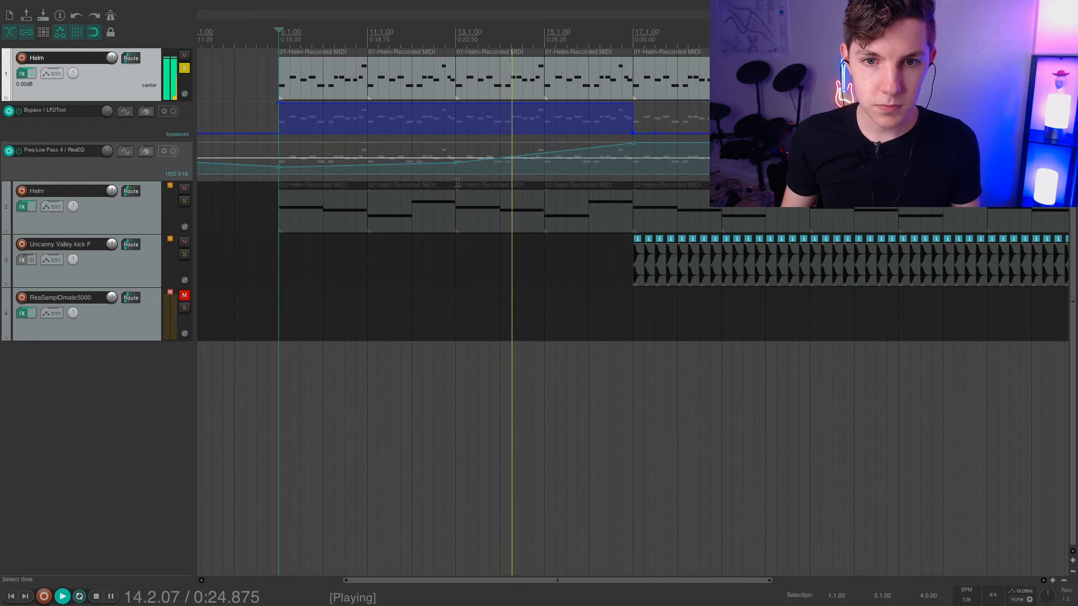
- Unsolo the first Helm track and listen to the filter sweep with all tracks playing
{"action": "left_click", "coordinate": [184, 68]}
{"action": "scroll", "coordinate": [354, 137], "scroll_direction": "left", "scroll_amount": 5}
{"action": "scroll", "coordinate": [361, 133], "scroll_direction": "down", "scroll_amount": 2}
{"action": "key", "text": "space"}
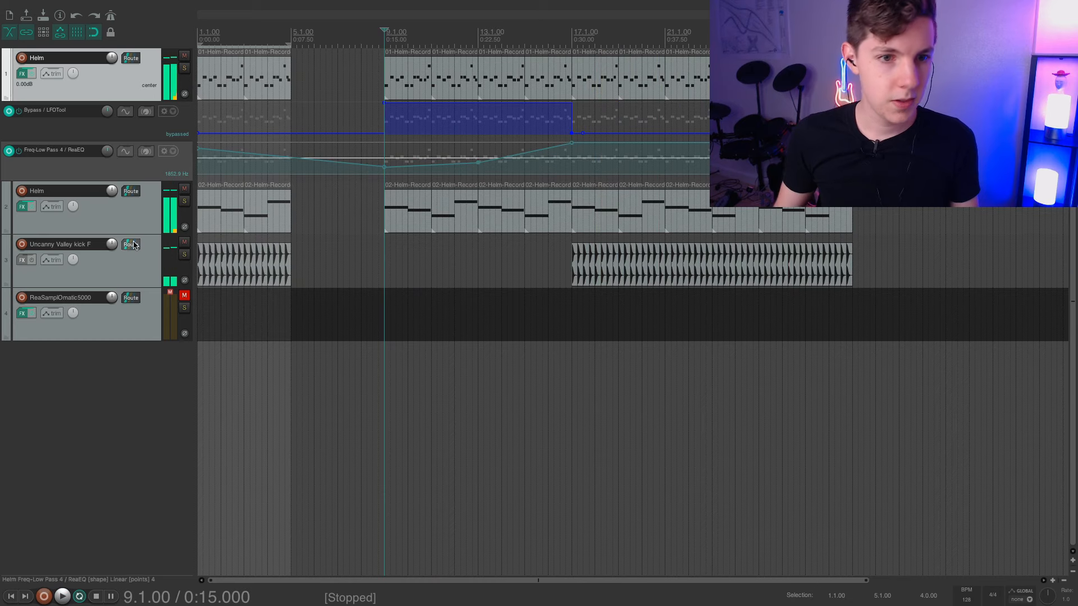
- Set band 1 of the second Helm track's last ReaEQ to High Pass at about 141.8 Hz
{"action": "left_click", "coordinate": [144, 214]}
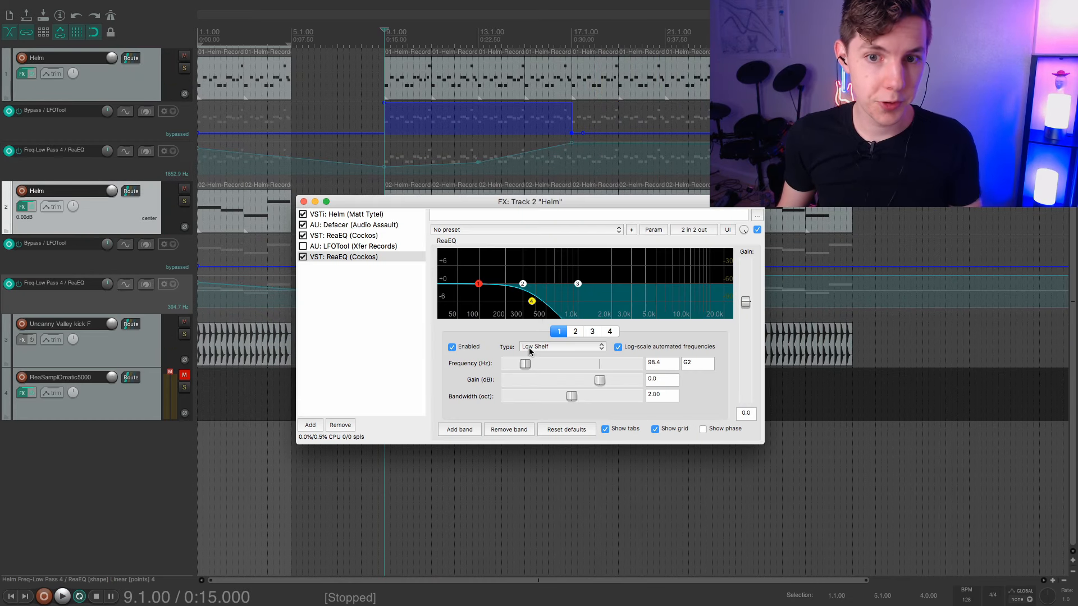
{"action": "left_click", "coordinate": [530, 348]}
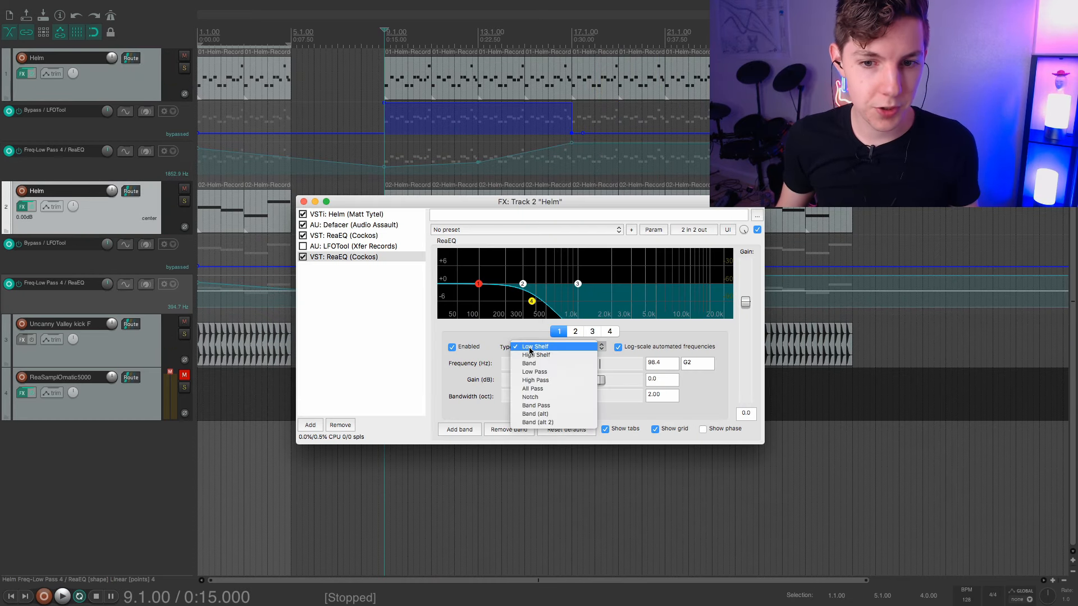
{"action": "left_click", "coordinate": [544, 380]}
{"action": "mouse_move", "coordinate": [478, 302]}
{"action": "left_mouse_down"}
{"action": "mouse_move", "coordinate": [506, 303]}
{"action": "mouse_move", "coordinate": [492, 302]}
{"action": "left_mouse_up"}
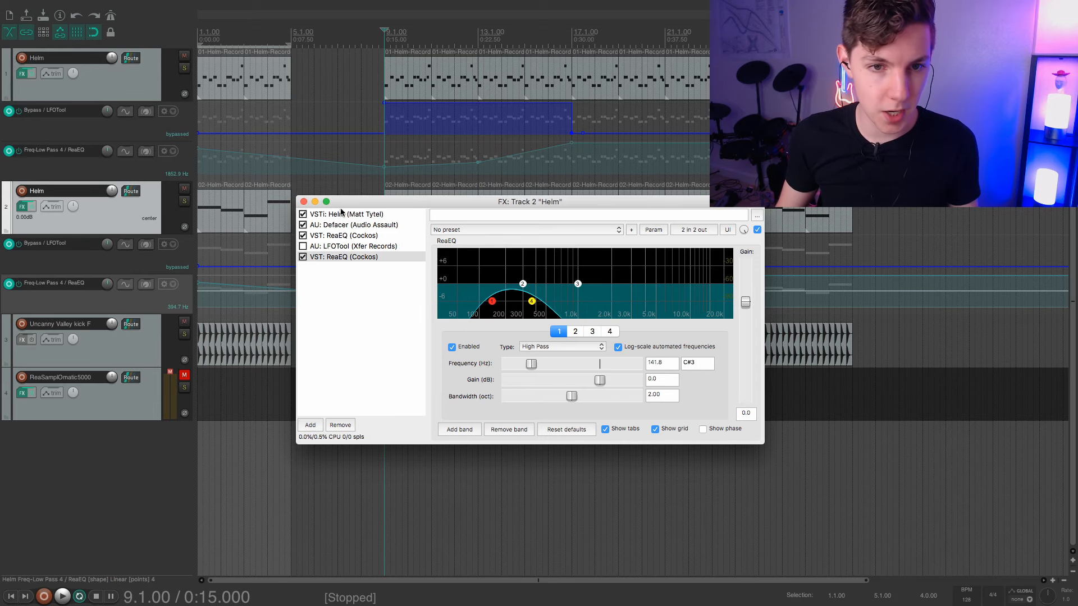
{"action": "left_click", "coordinate": [304, 202]}
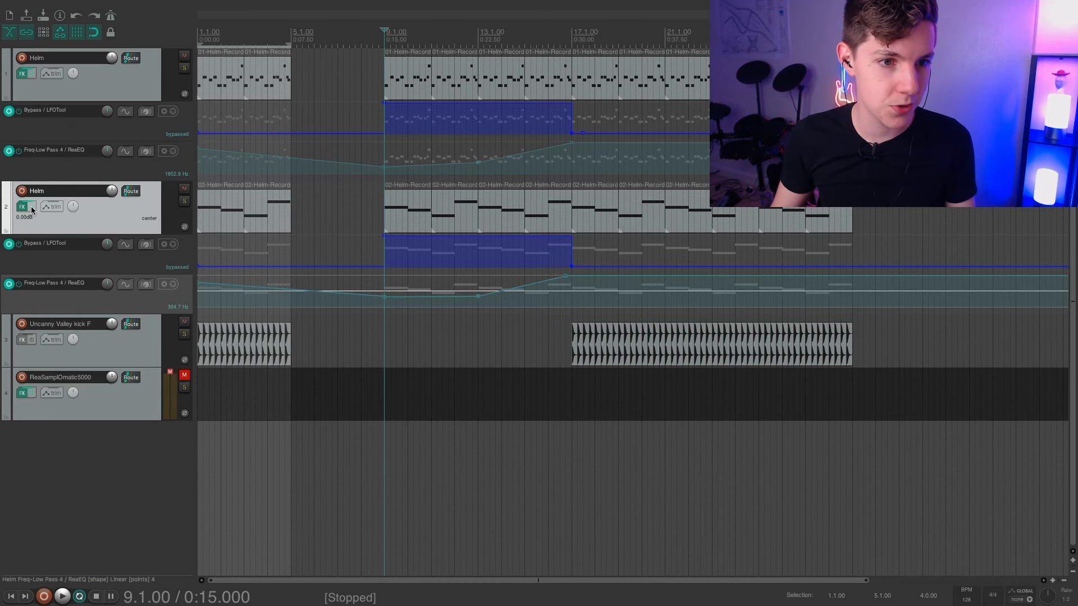
- Show ReaEQ's Freq-High Pass 1 envelope for the second Helm track
{"action": "left_click", "coordinate": [58, 207]}
{"action": "left_click", "coordinate": [256, 248]}
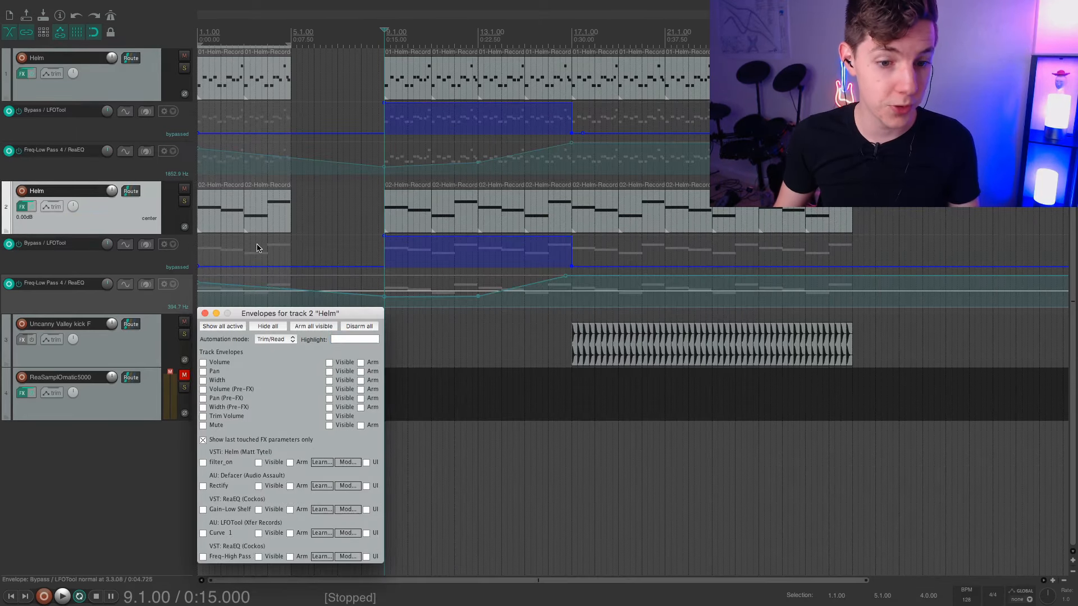
{"action": "left_click", "coordinate": [237, 557]}
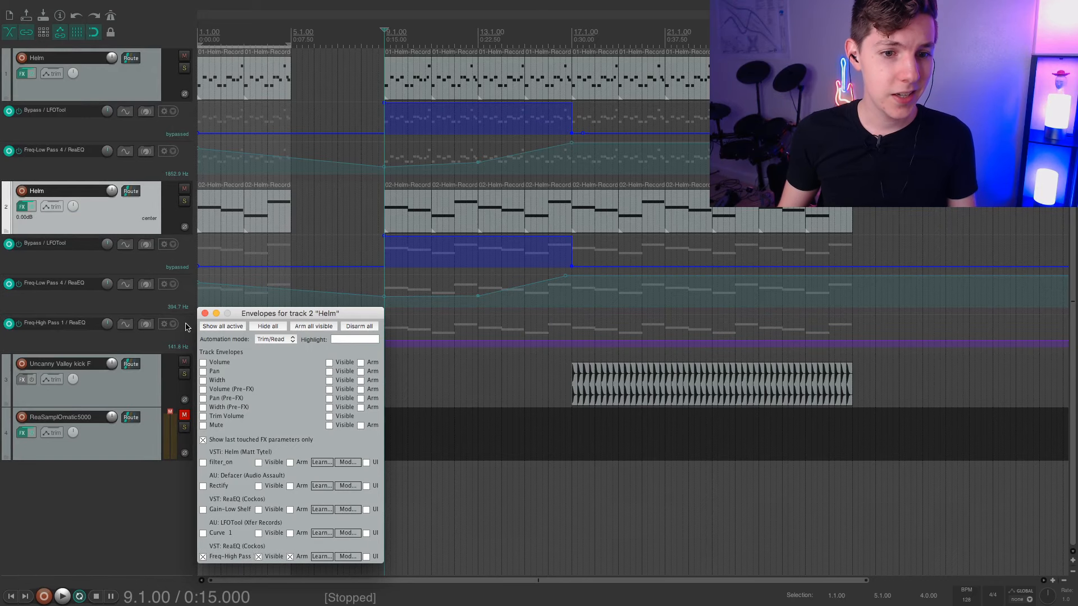
- Add high-pass envelope points on the second Helm track: raised at bar 9, near minimum around bar 16, and one at bar 17
{"action": "left_click", "coordinate": [205, 313]}
{"action": "left_click", "coordinate": [564, 341]}
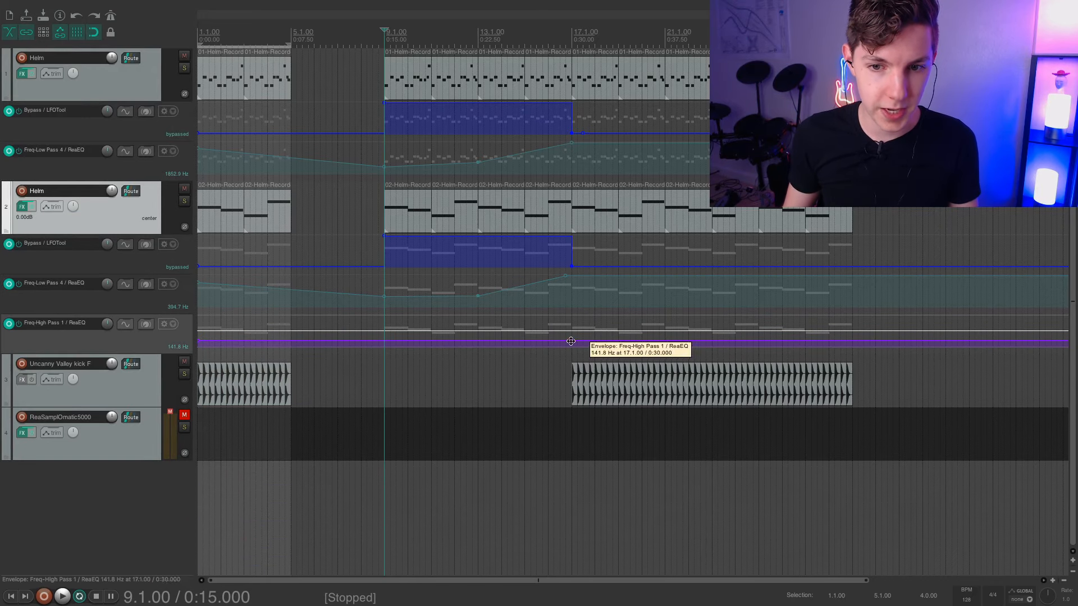
{"action": "left_click_drag", "start_coordinate": [384, 336], "coordinate": [384, 335]}
{"action": "key", "text": "space"}
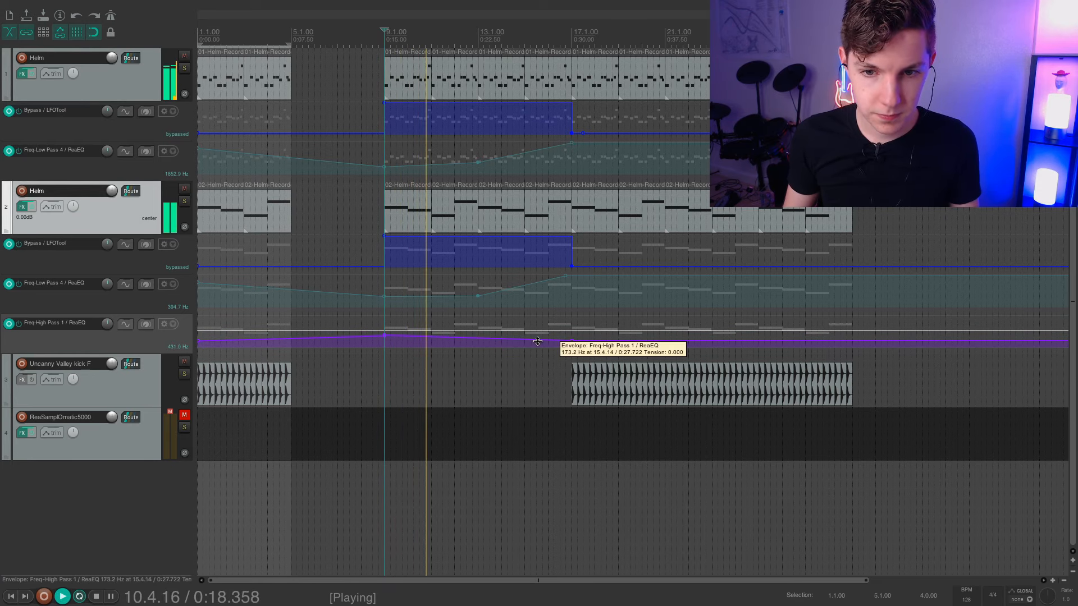
{"action": "left_click_drag", "start_coordinate": [545, 342], "coordinate": [544, 366]}
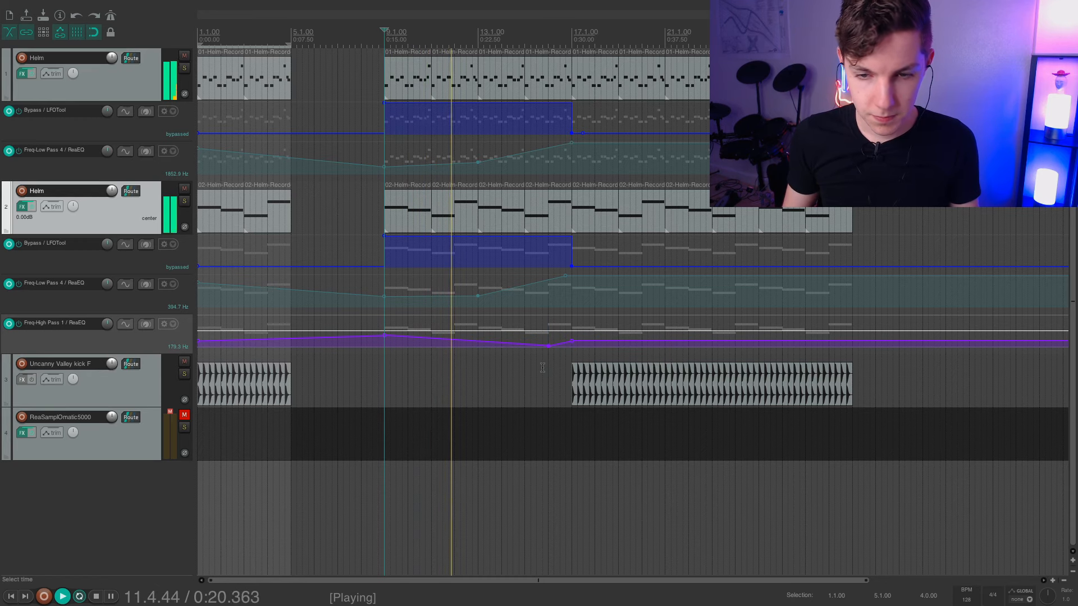
- Raise the second Helm track's high-pass envelope at bar 17 to about 2910 Hz and listen through to the kick's return
{"action": "scroll", "coordinate": [565, 341], "scroll_direction": "up", "scroll_amount": 3}
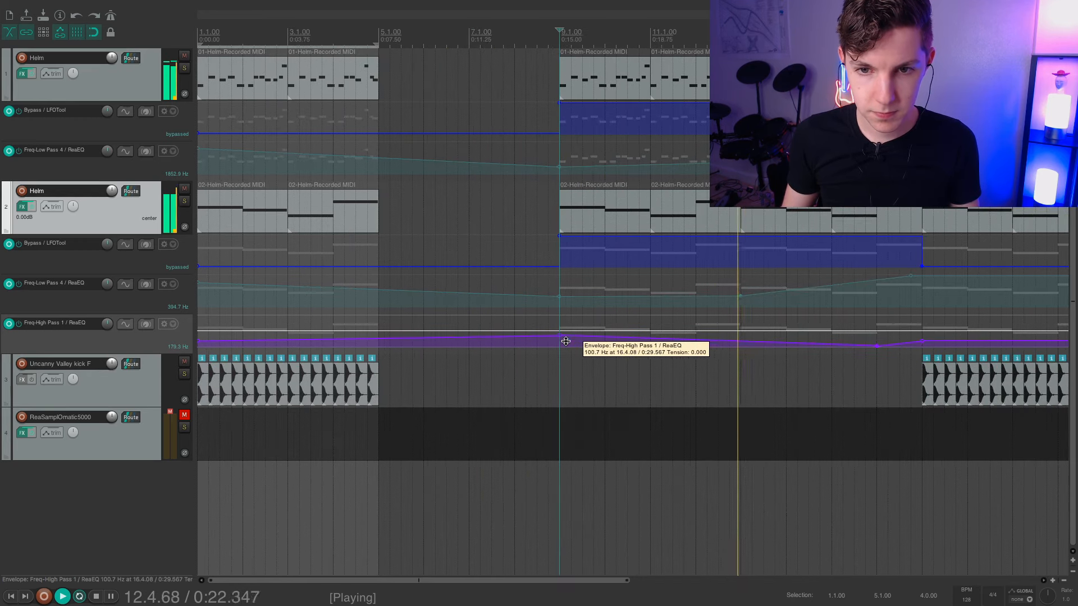
{"action": "scroll", "coordinate": [567, 339], "scroll_direction": "right", "scroll_amount": 6}
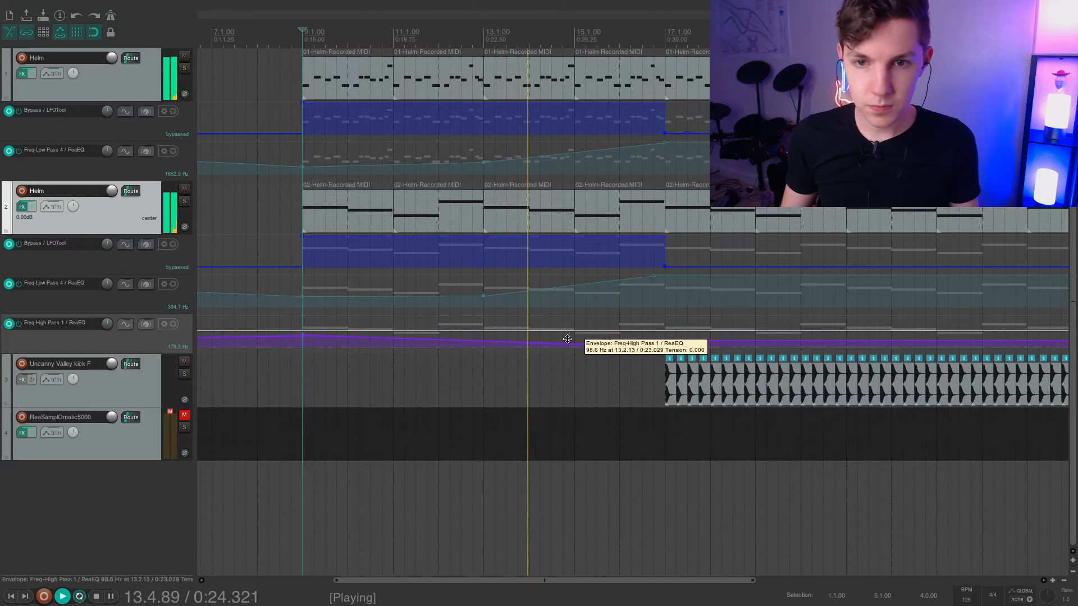
{"action": "left_click_drag", "start_coordinate": [567, 341], "coordinate": [578, 296]}
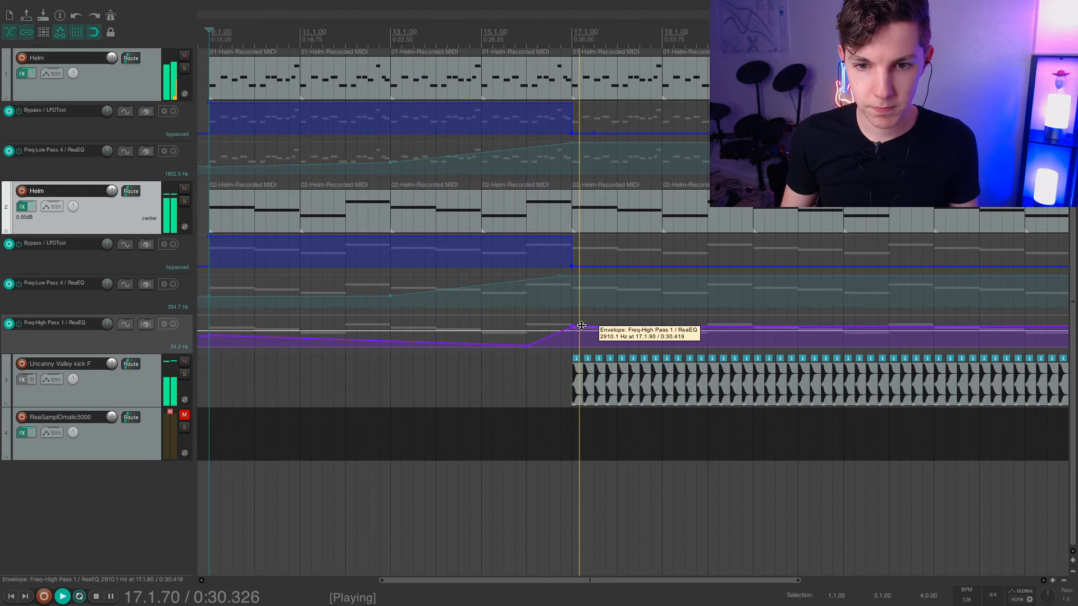
{"action": "key", "text": "space"}
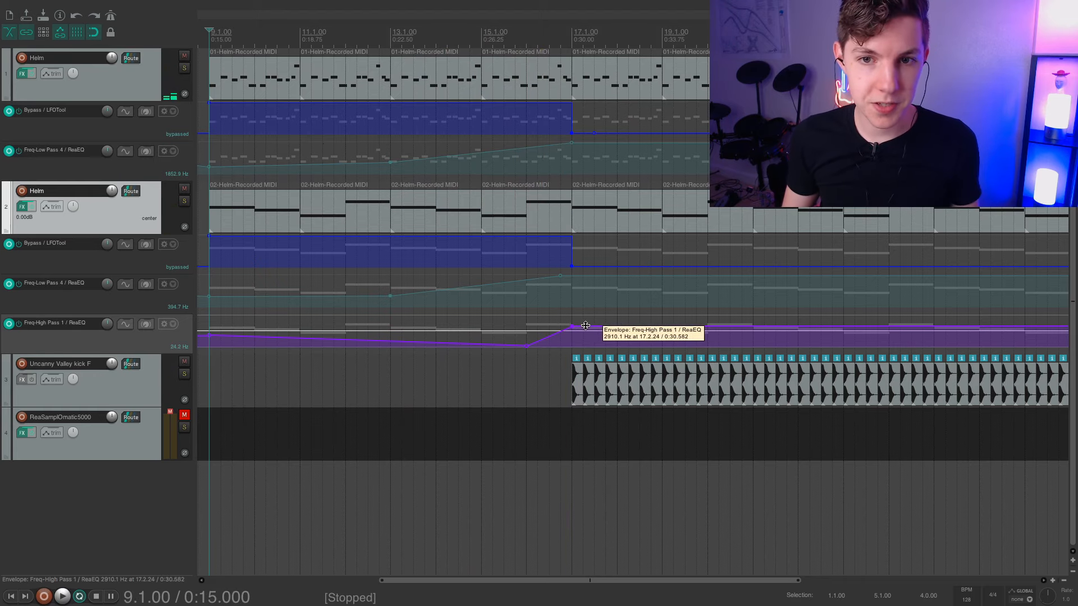
- Drop the high-pass envelope back to near its minimum right after bar 17 and play the transition from bar 15
{"action": "left_click", "coordinate": [586, 326]}
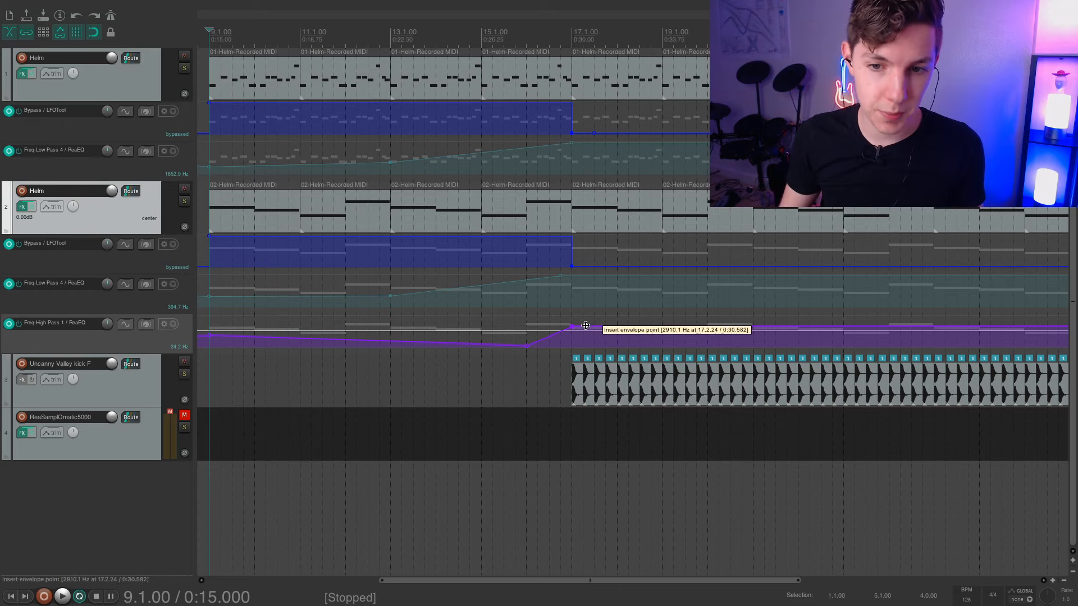
{"action": "left_click_drag", "start_coordinate": [581, 326], "coordinate": [584, 426]}
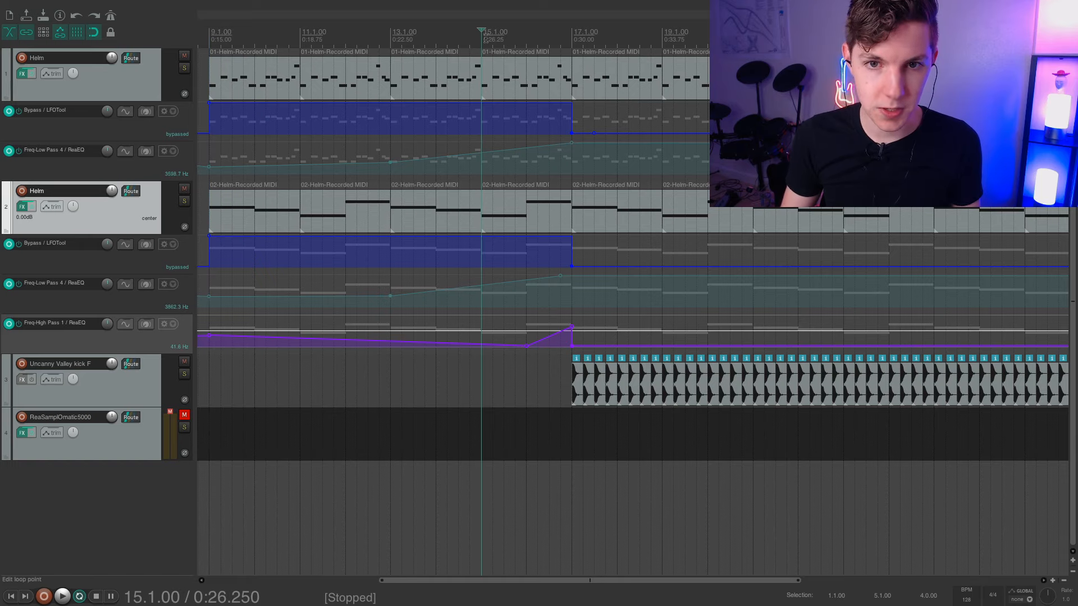
{"action": "key", "text": "space"}
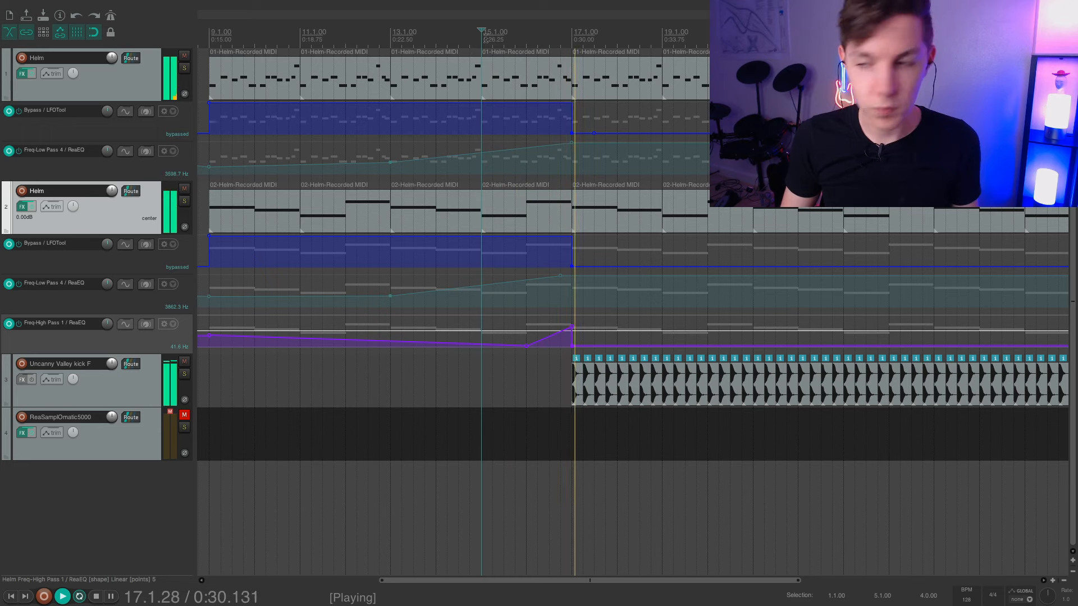
{"action": "scroll", "coordinate": [640, 156], "scroll_direction": "down", "scroll_amount": 3}
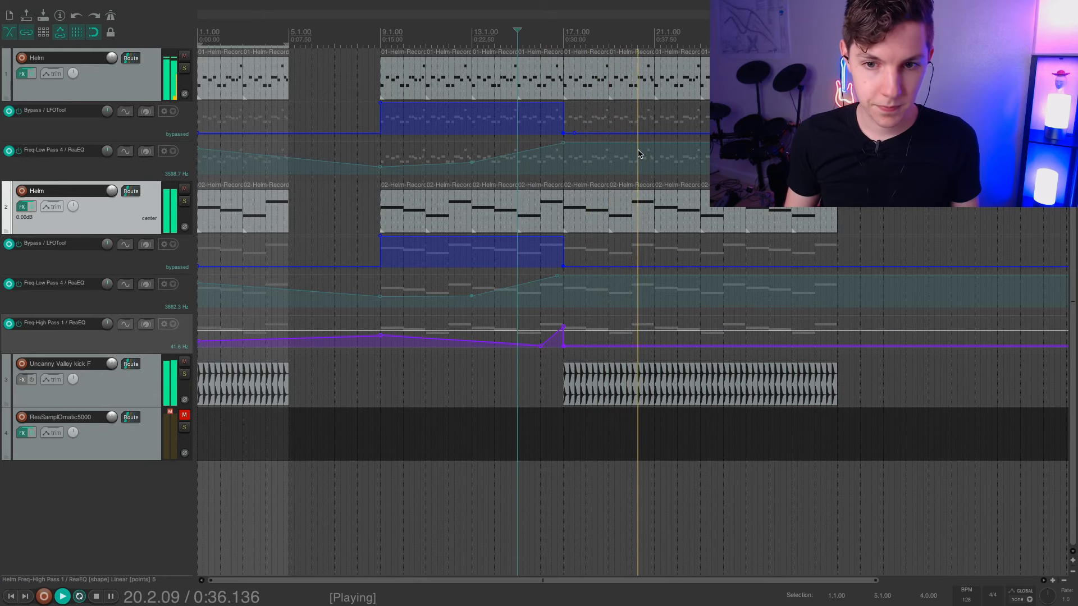
{"action": "key", "text": "space"}
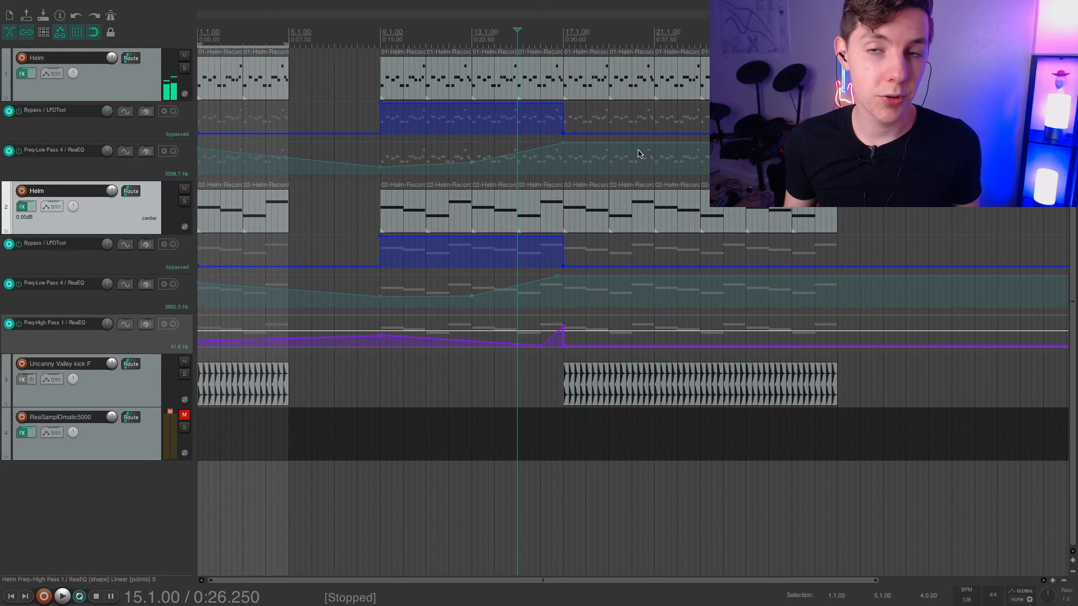
- Browse the sample library in Finder and insert HOLY RISER BATMAN.wav on a new track below ReaSamplOmatic5000 in REAPER
{"action": "key", "text": "ctrl+Left"}
{"action": "scroll", "coordinate": [319, 470], "scroll_direction": "down", "scroll_amount": 8}
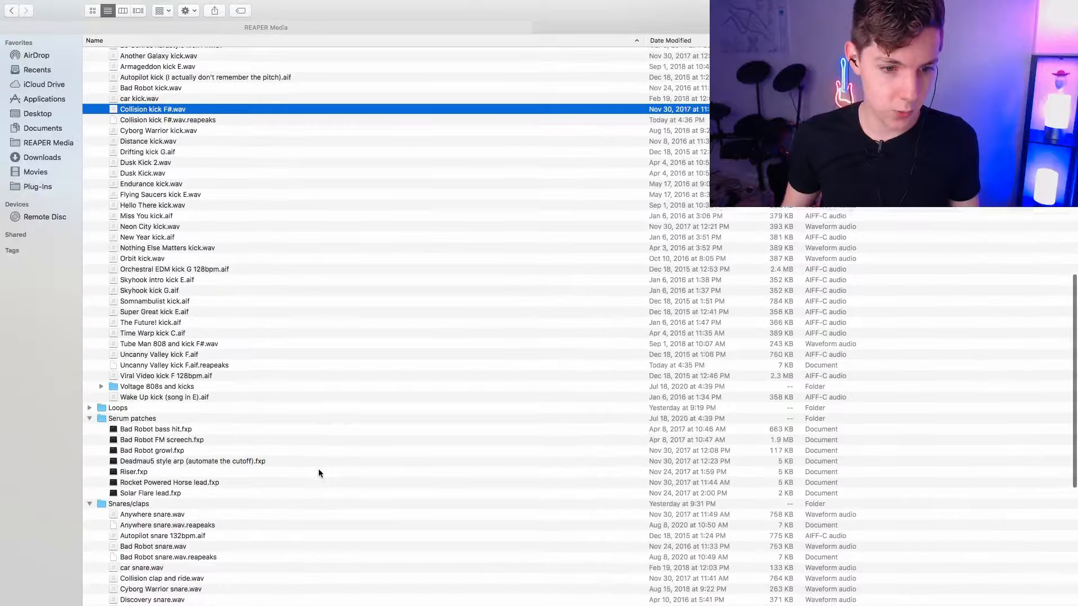
{"action": "scroll", "coordinate": [318, 468], "scroll_direction": "down", "scroll_amount": 8}
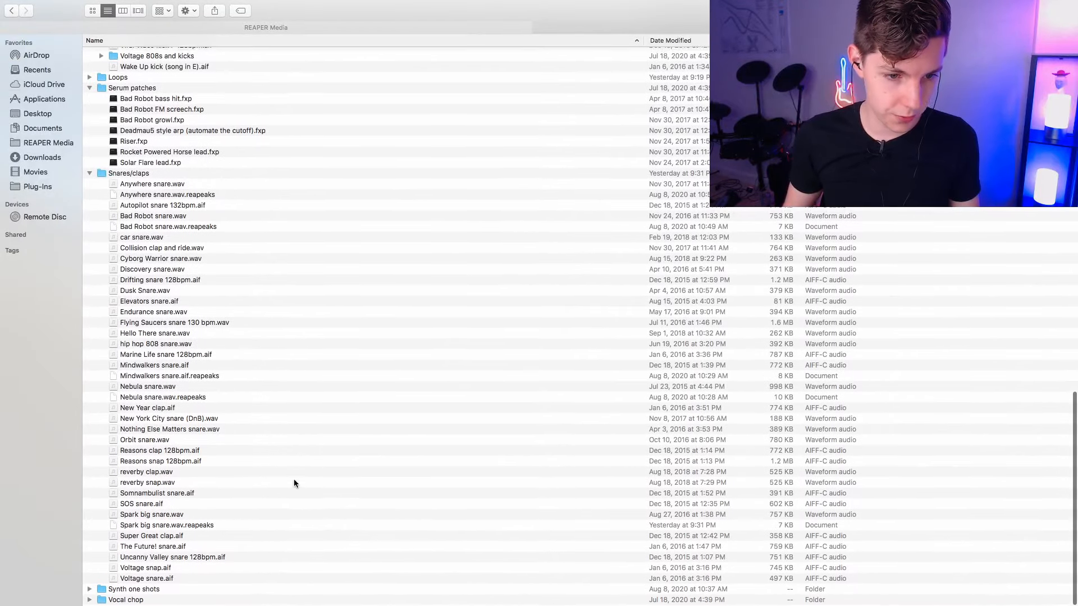
{"action": "scroll", "coordinate": [181, 501], "scroll_direction": "up", "scroll_amount": 5}
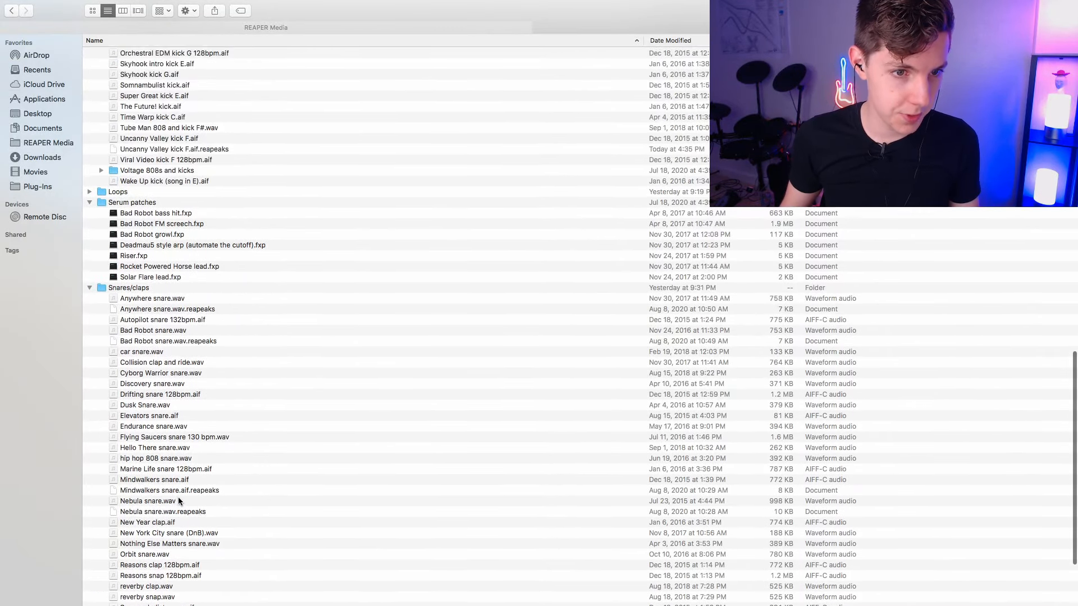
{"action": "scroll", "coordinate": [178, 500], "scroll_direction": "down", "scroll_amount": 3}
{"action": "key", "text": "ctrl+Right"}
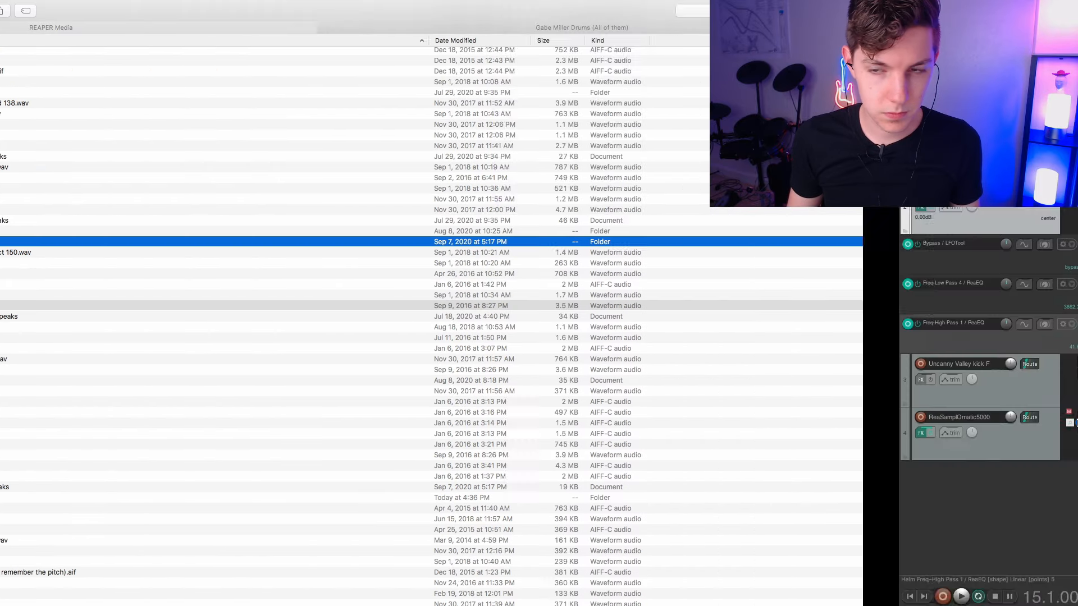
{"action": "left_click_drag", "start_coordinate": [524, 504], "coordinate": [521, 504]}
{"action": "left_click_drag", "start_coordinate": [590, 491], "coordinate": [555, 493]}
- Solo the riser track, play it from bar 10 and lower its volume to -7.51 dB
{"action": "scroll", "coordinate": [465, 493], "scroll_direction": "up", "scroll_amount": 2}
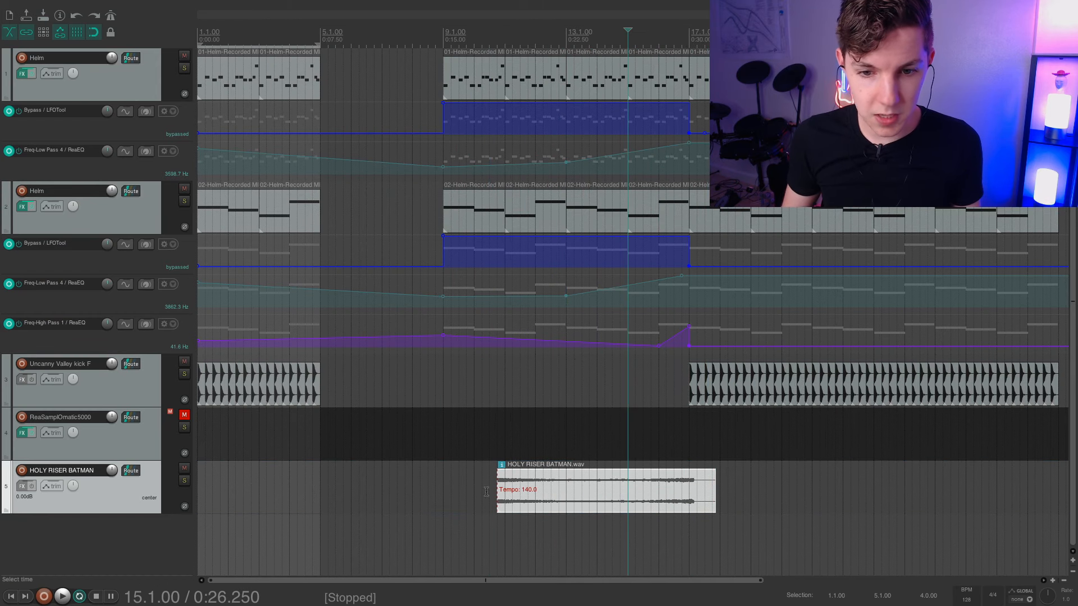
{"action": "left_click", "coordinate": [184, 481]}
{"action": "left_click", "coordinate": [469, 39]}
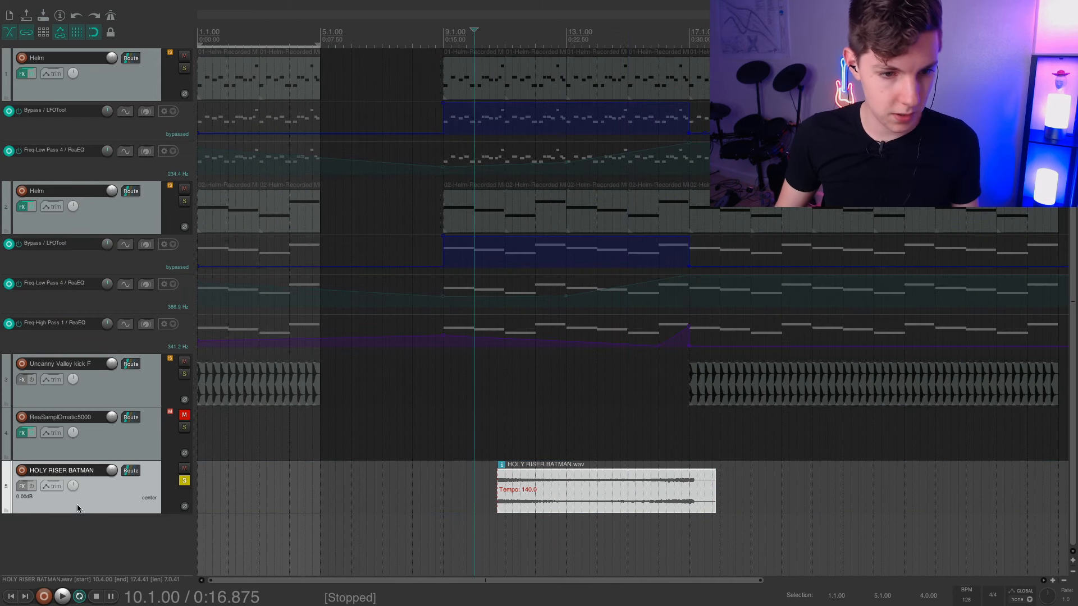
{"action": "key", "text": "space"}
{"action": "scroll", "coordinate": [112, 471], "scroll_direction": "down", "scroll_amount": 2}
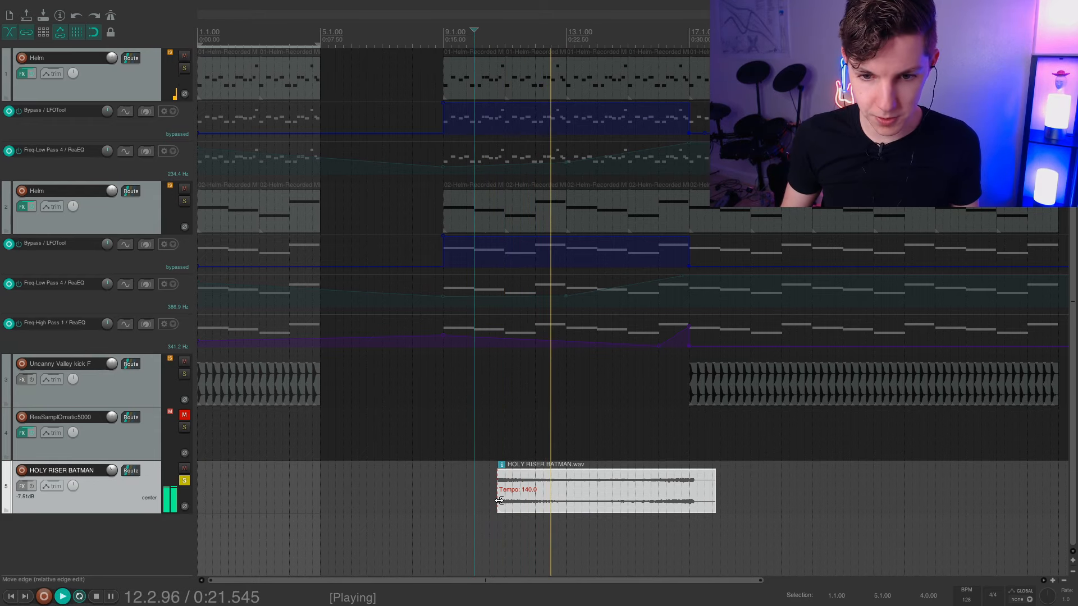
- Trim the riser item to run from bar 13 to bar 17 and give it a long fade-in over most of its length
{"action": "left_click_drag", "start_coordinate": [500, 500], "coordinate": [567, 501]}
{"action": "key", "text": "space"}
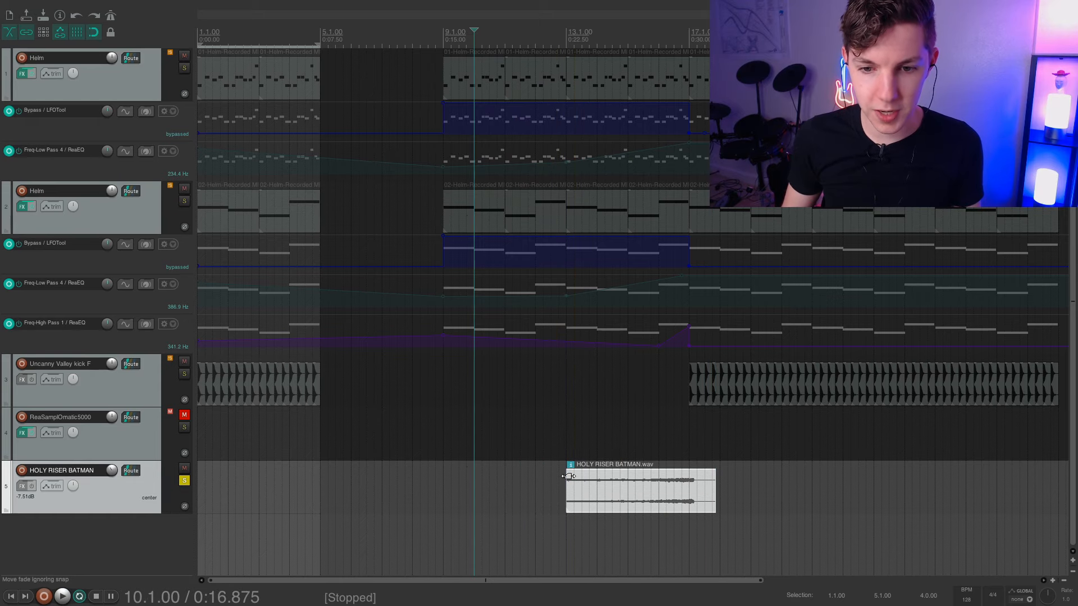
{"action": "left_click_drag", "start_coordinate": [570, 473], "coordinate": [686, 476]}
{"action": "scroll", "coordinate": [692, 486], "scroll_direction": "up", "scroll_amount": 3}
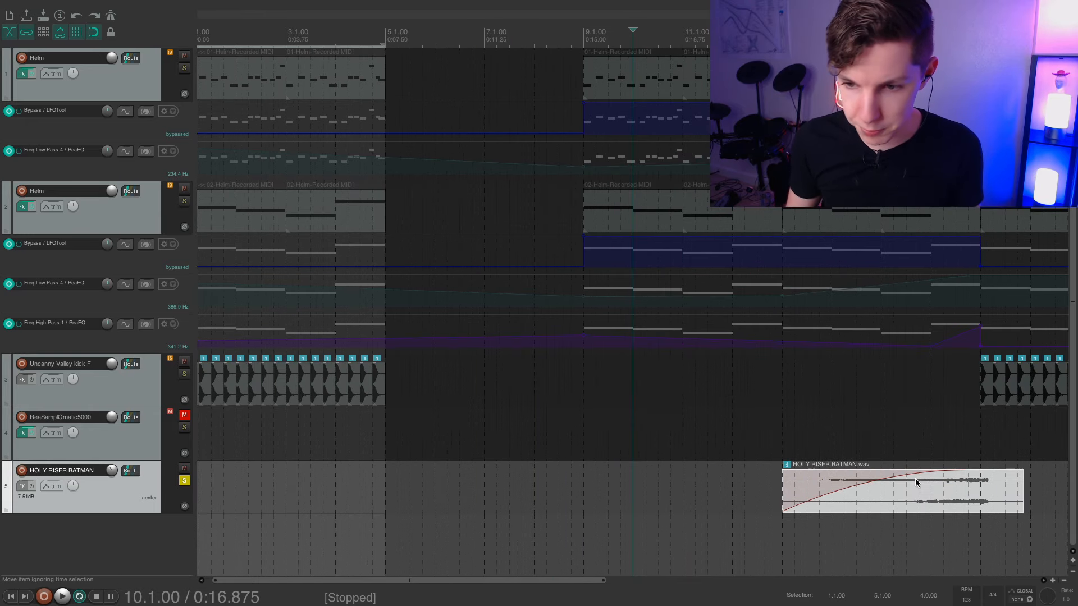
{"action": "left_click_drag", "start_coordinate": [1023, 492], "coordinate": [980, 492]}
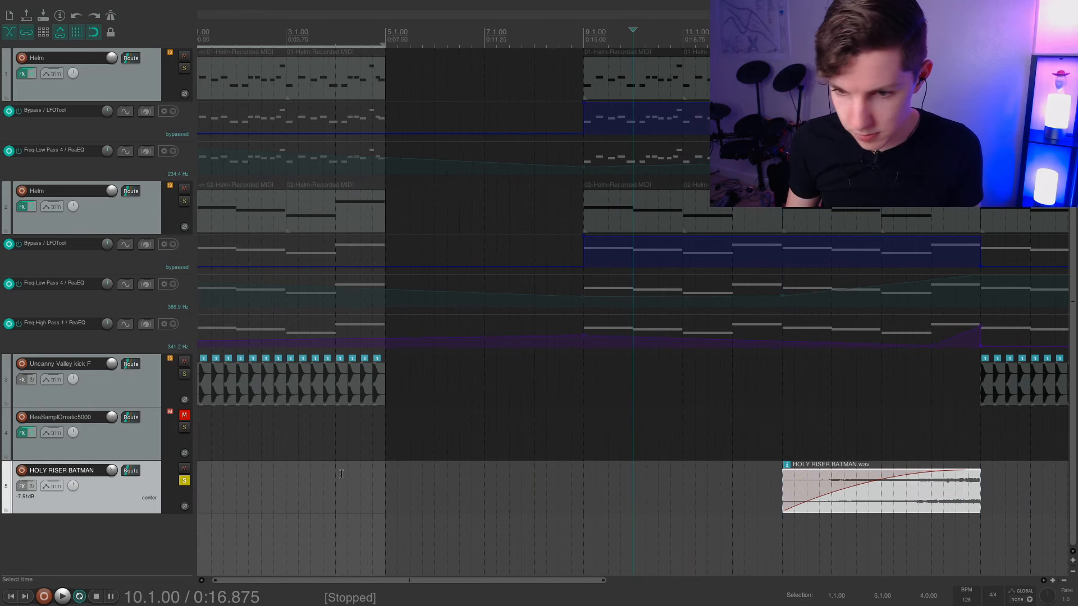
- Unsolo the riser track and set its volume to +1.63 dB while playing the full mix from bar 13
{"action": "left_click", "coordinate": [184, 480]}
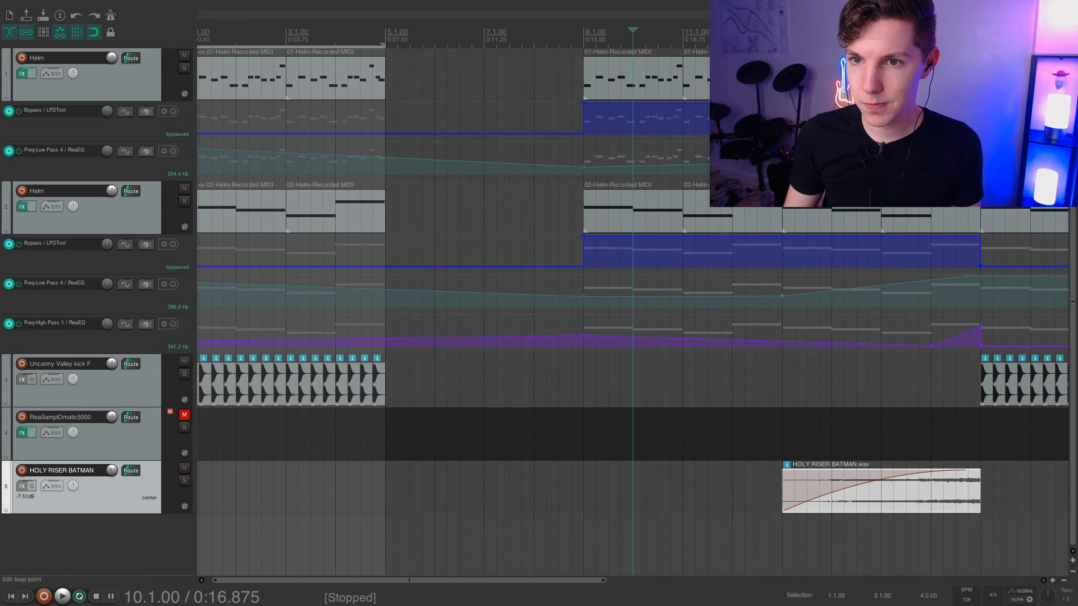
{"action": "left_click", "coordinate": [782, 37]}
{"action": "key", "text": "space"}
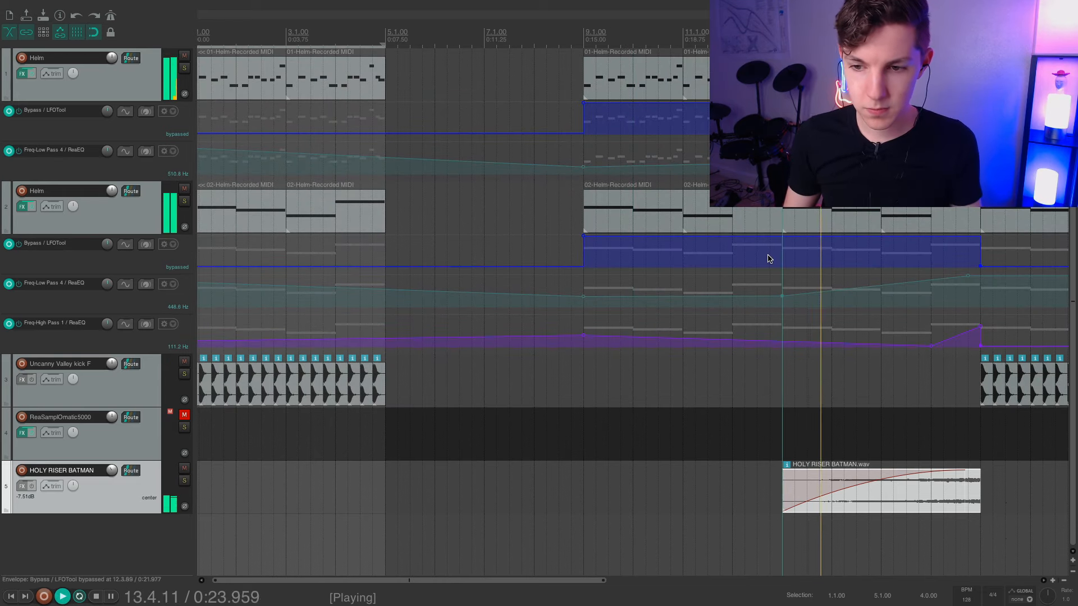
{"action": "scroll", "coordinate": [768, 256], "scroll_direction": "down", "scroll_amount": 1}
{"action": "scroll", "coordinate": [768, 256], "scroll_direction": "right", "scroll_amount": 1}
{"action": "scroll", "coordinate": [113, 471], "scroll_direction": "up", "scroll_amount": 9}
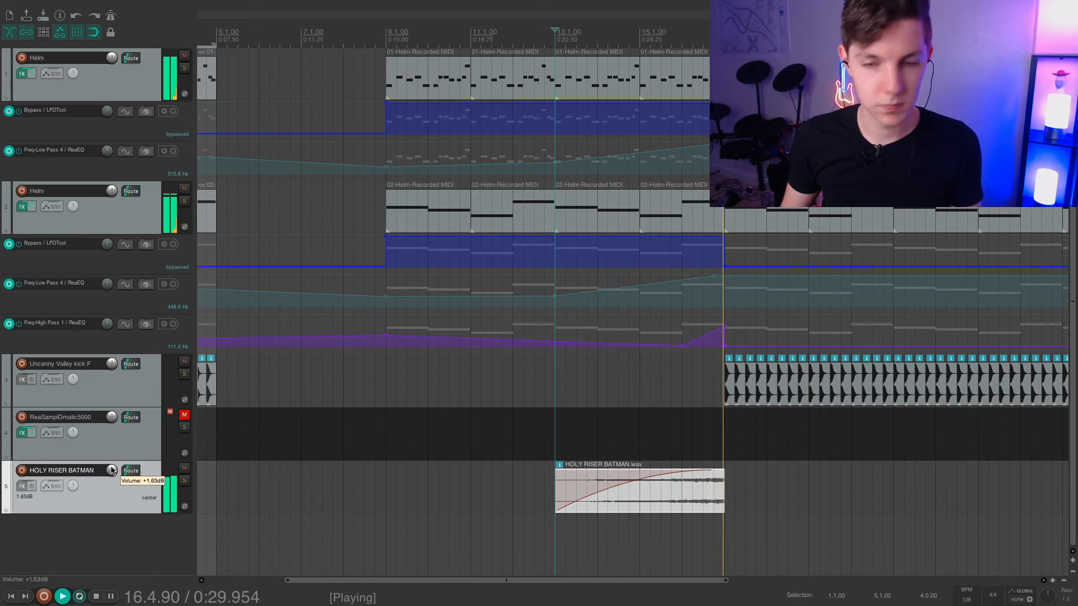
{"action": "scroll", "coordinate": [388, 434], "scroll_direction": "down", "scroll_amount": 2}
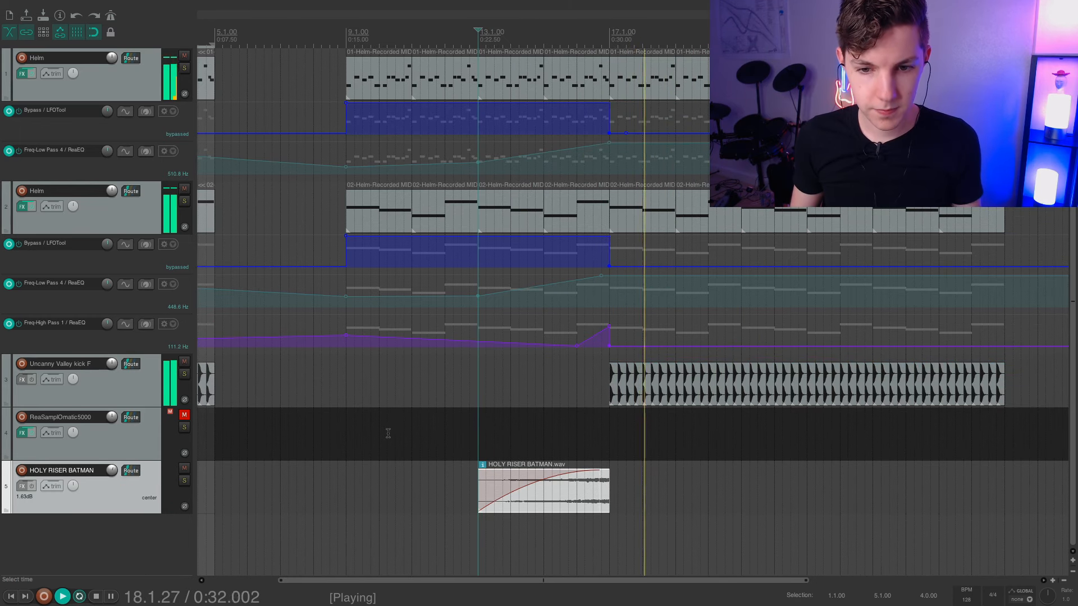
{"action": "key", "text": "space"}
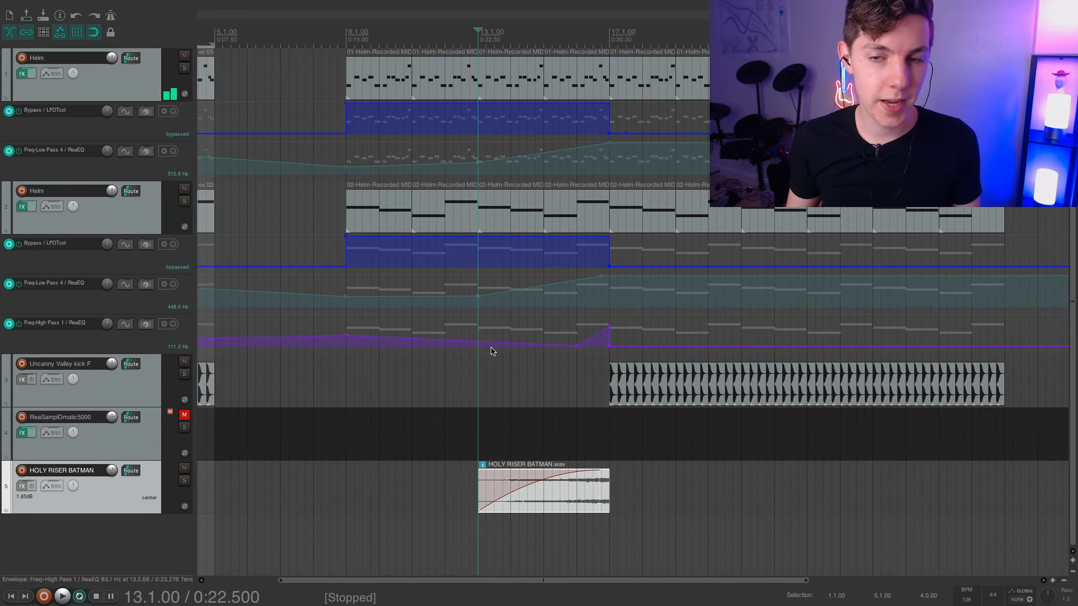
{"action": "scroll", "coordinate": [484, 351], "scroll_direction": "right", "scroll_amount": 3}
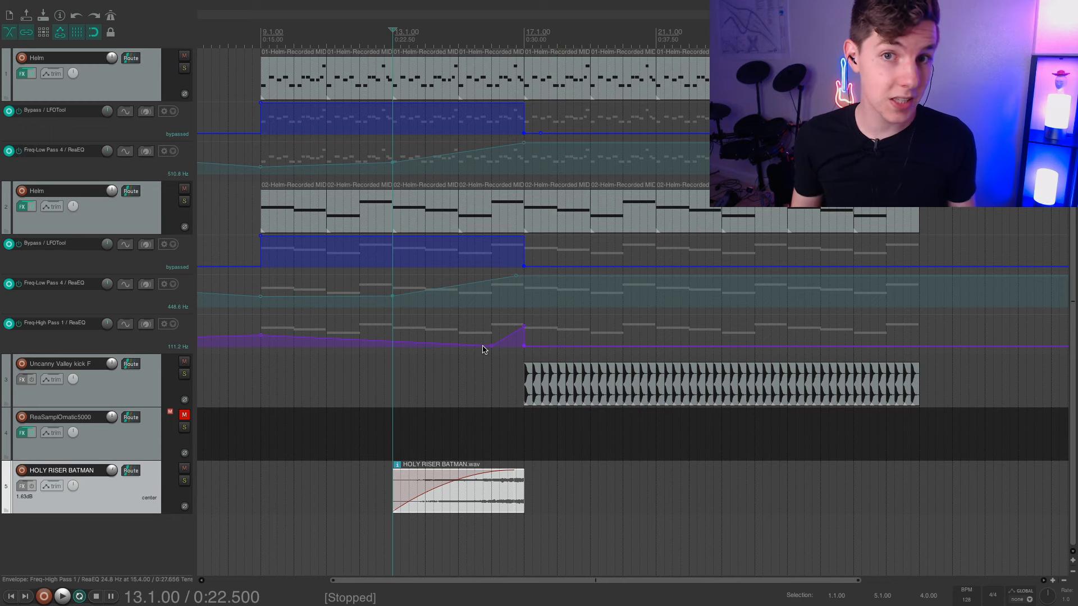
{"action": "scroll", "coordinate": [484, 351], "scroll_direction": "left", "scroll_amount": 3}
{"action": "scroll", "coordinate": [472, 362], "scroll_direction": "right", "scroll_amount": 3}
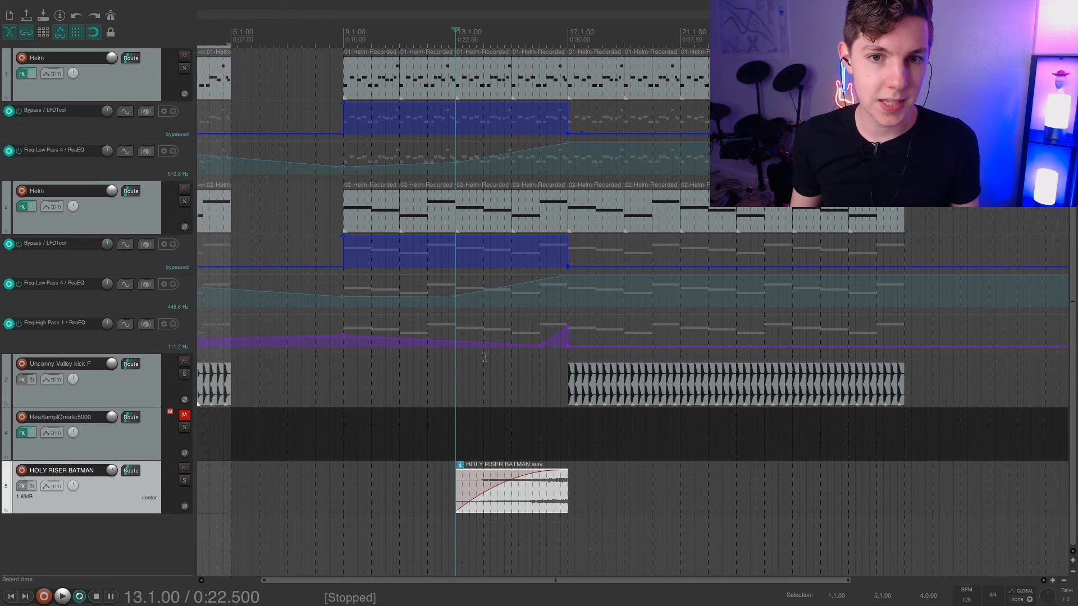